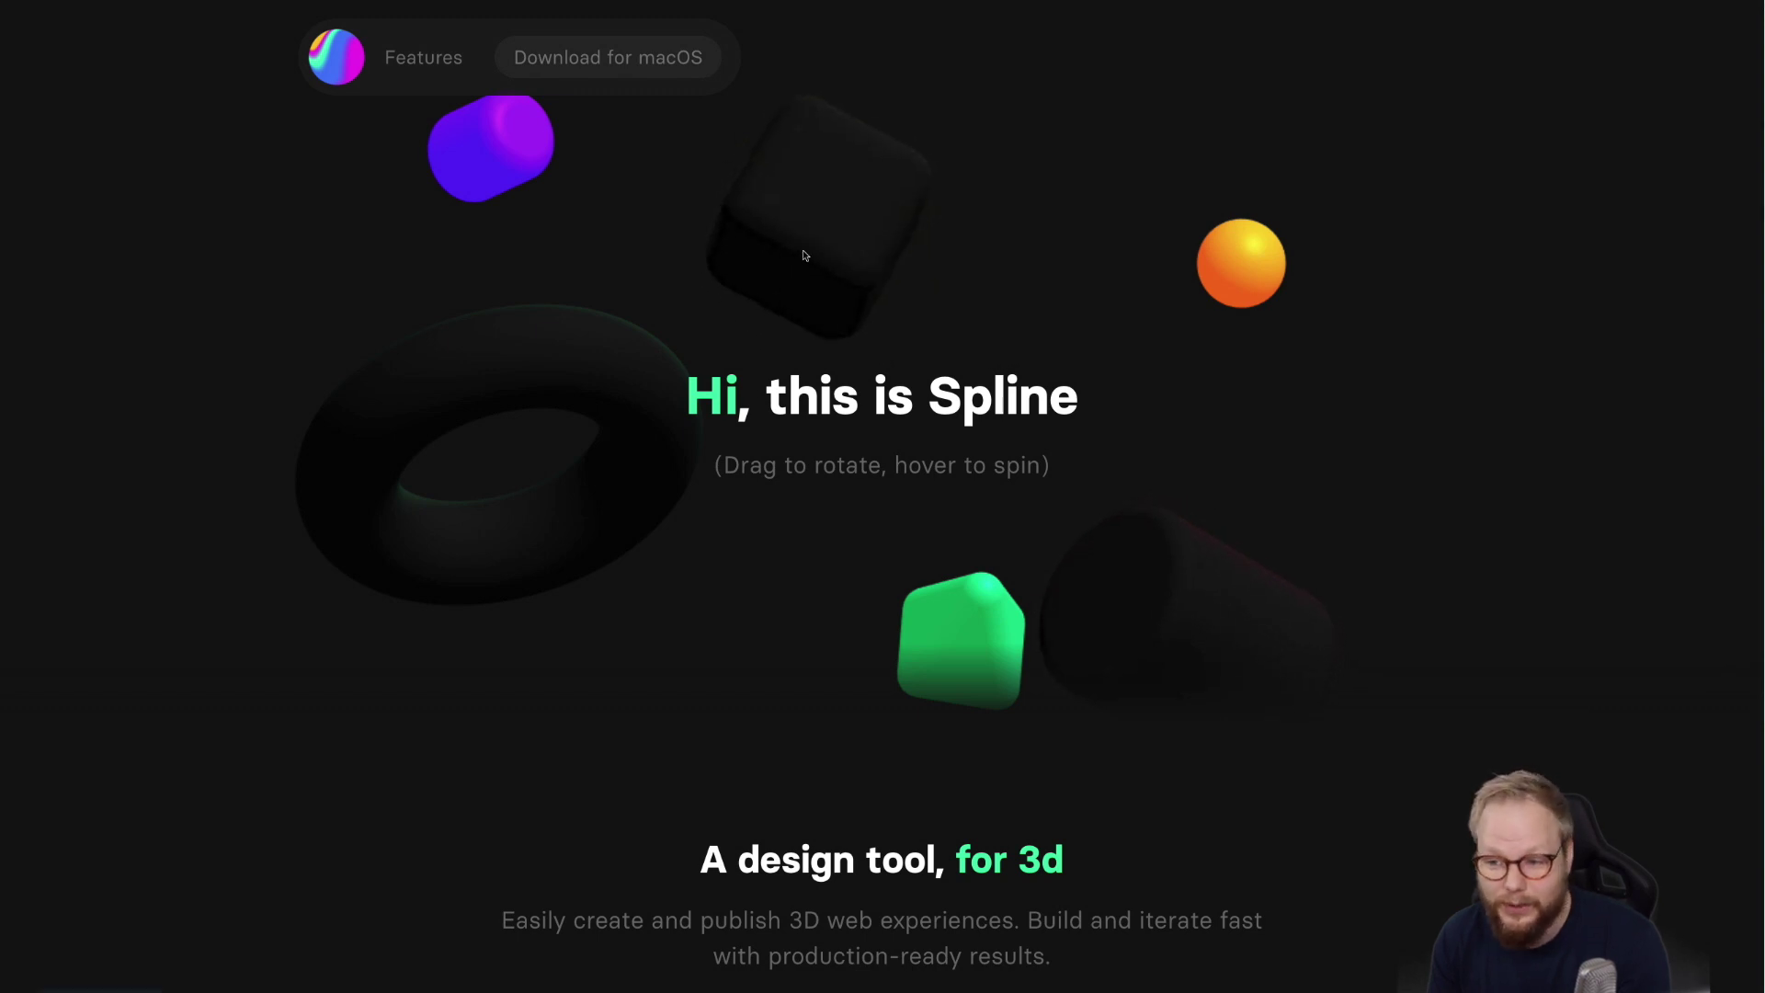
Step: Spin the floating 3D shapes on the Spline homepage and scroll down the site
drag(563, 288, 550, 344)
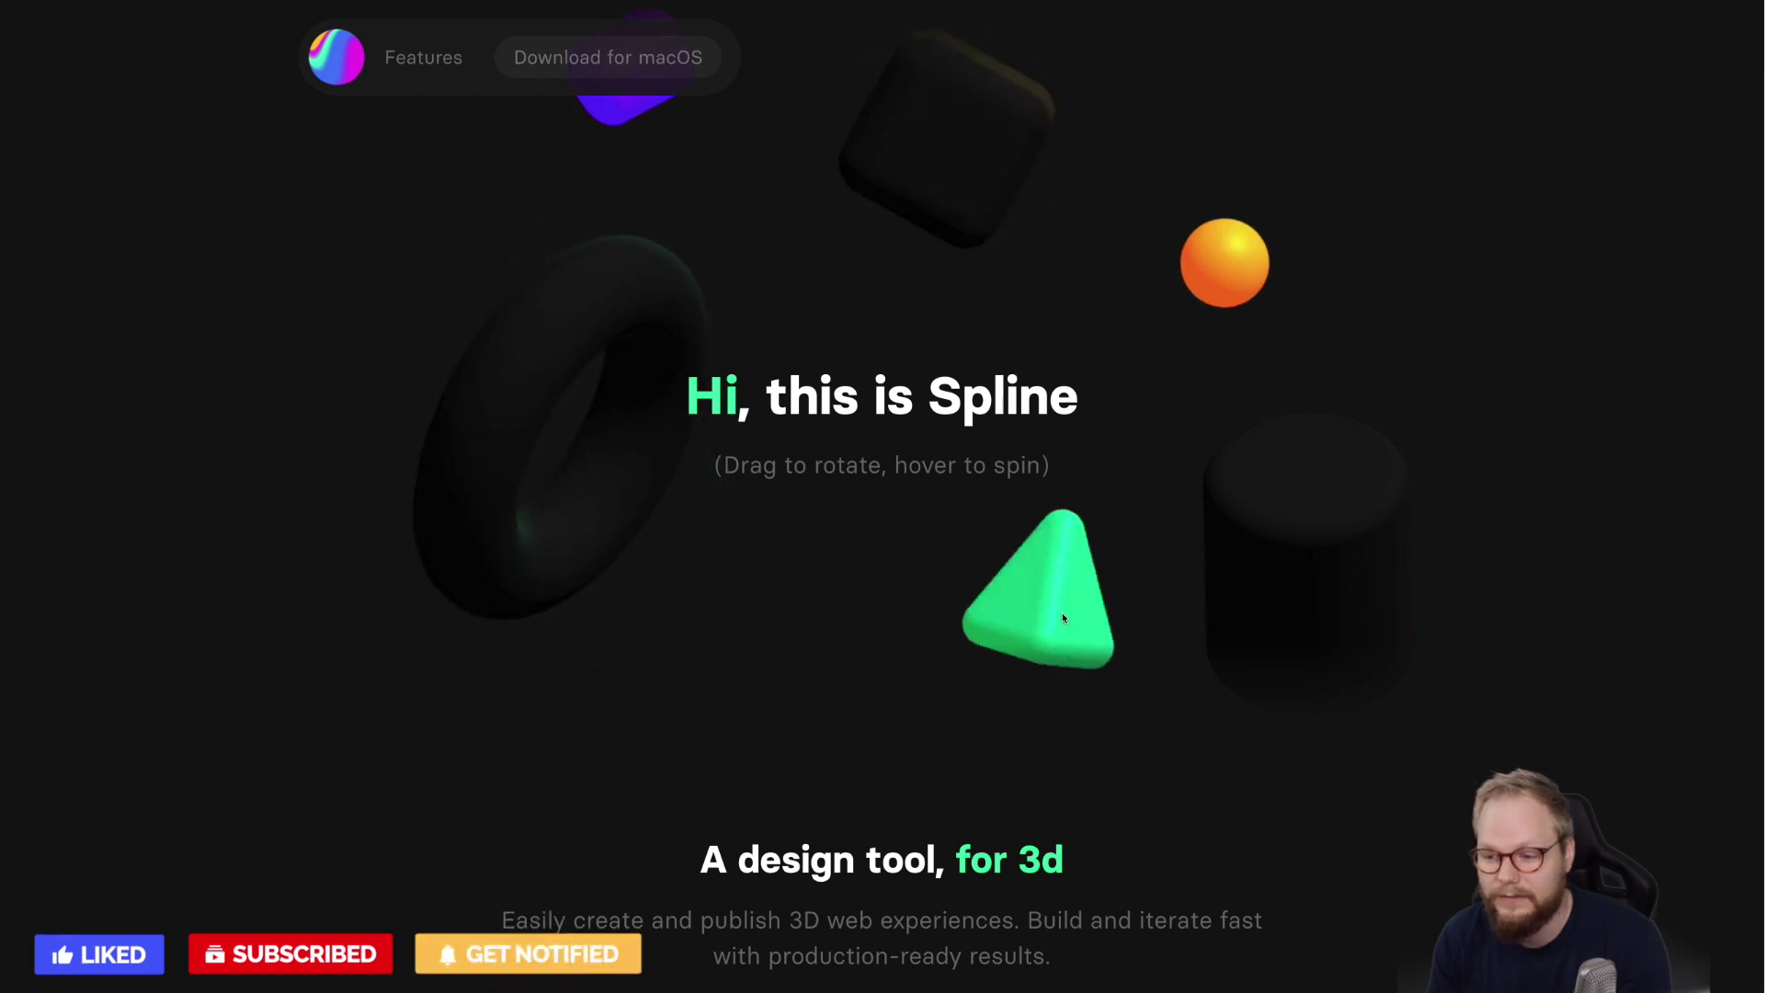
scroll(1646, 405, down, 10)
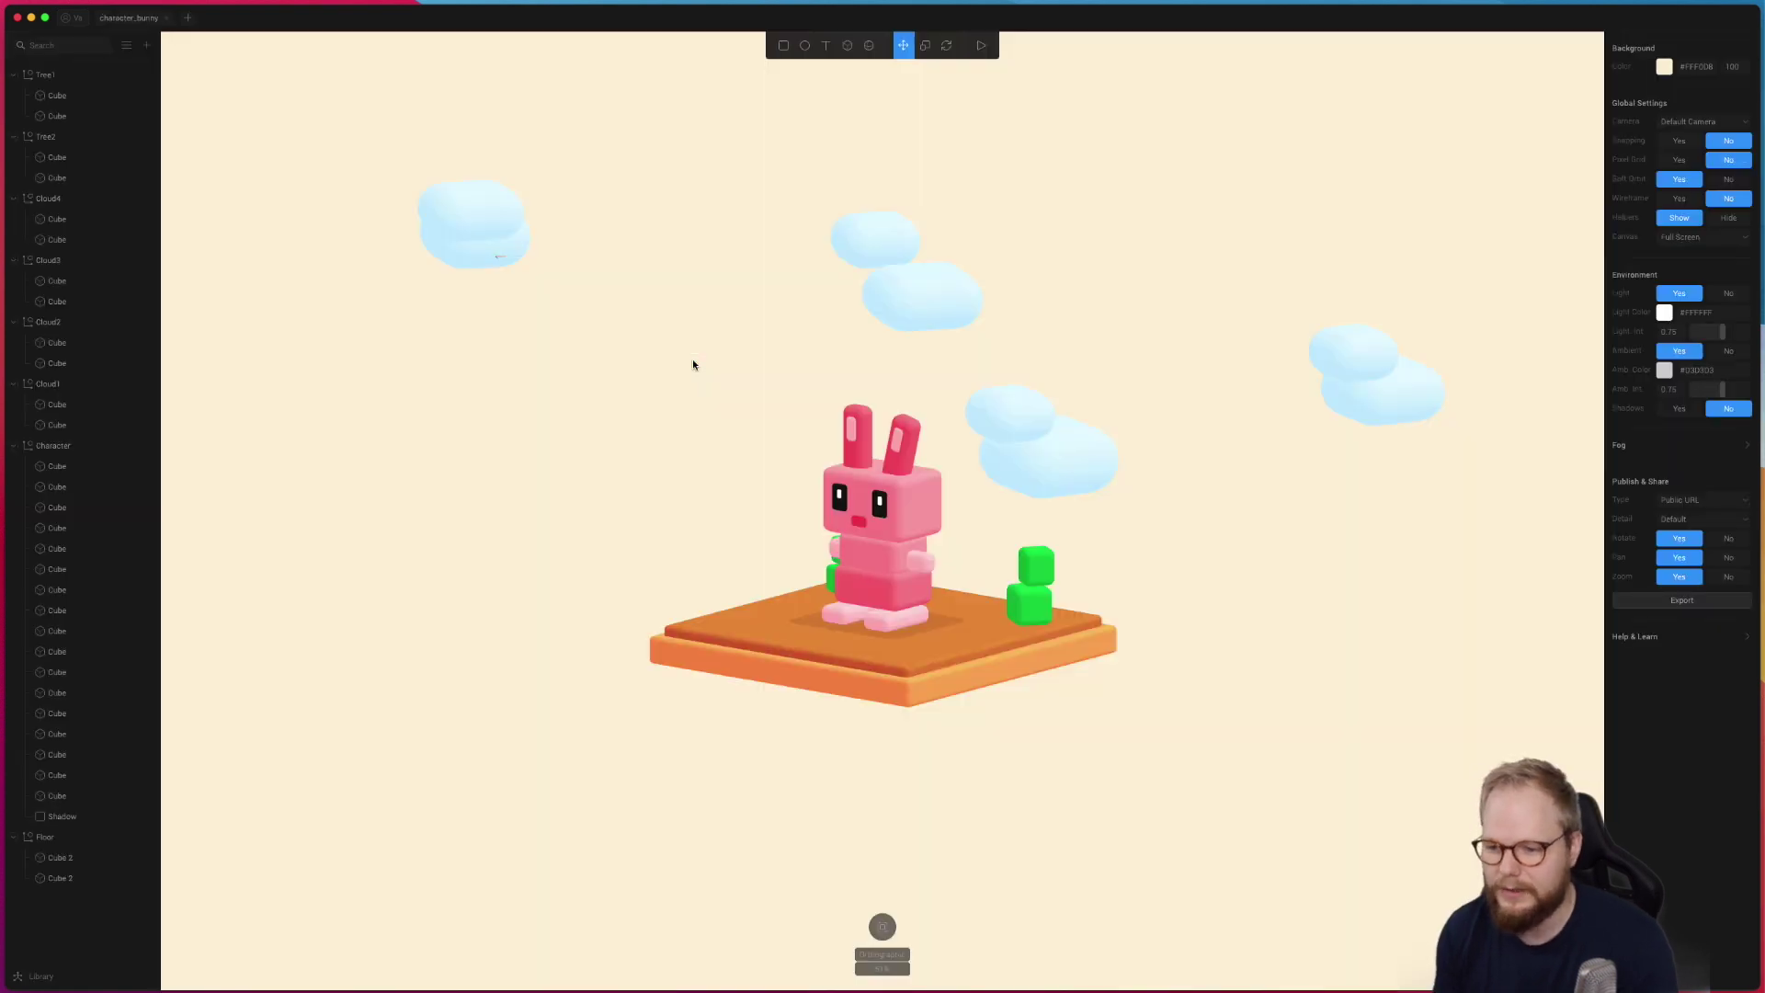
Step: Select the Cloud1 and Cloud2 clouds and the bunny Character group in the scene
mouse_move(672, 407)
mouse_down()
mouse_move(720, 453)
mouse_move(670, 445)
mouse_move(732, 433)
mouse_move(643, 404)
mouse_up()
click(611, 391)
click(361, 232)
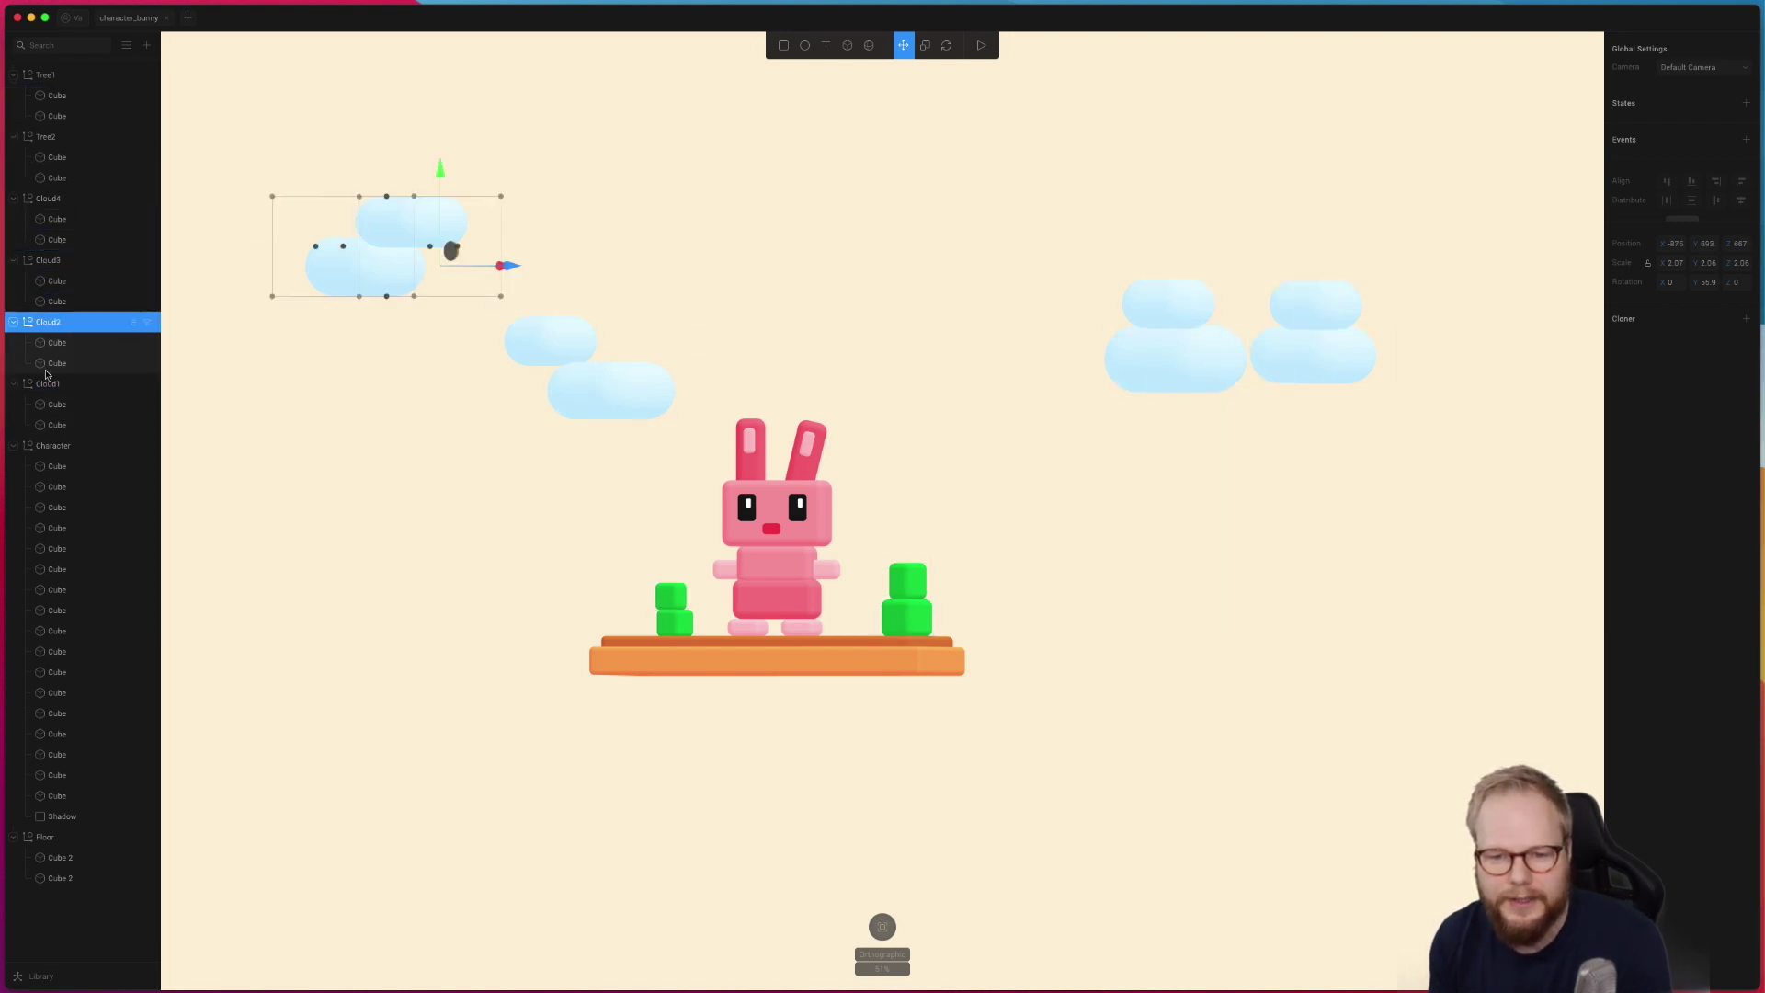
click(772, 521)
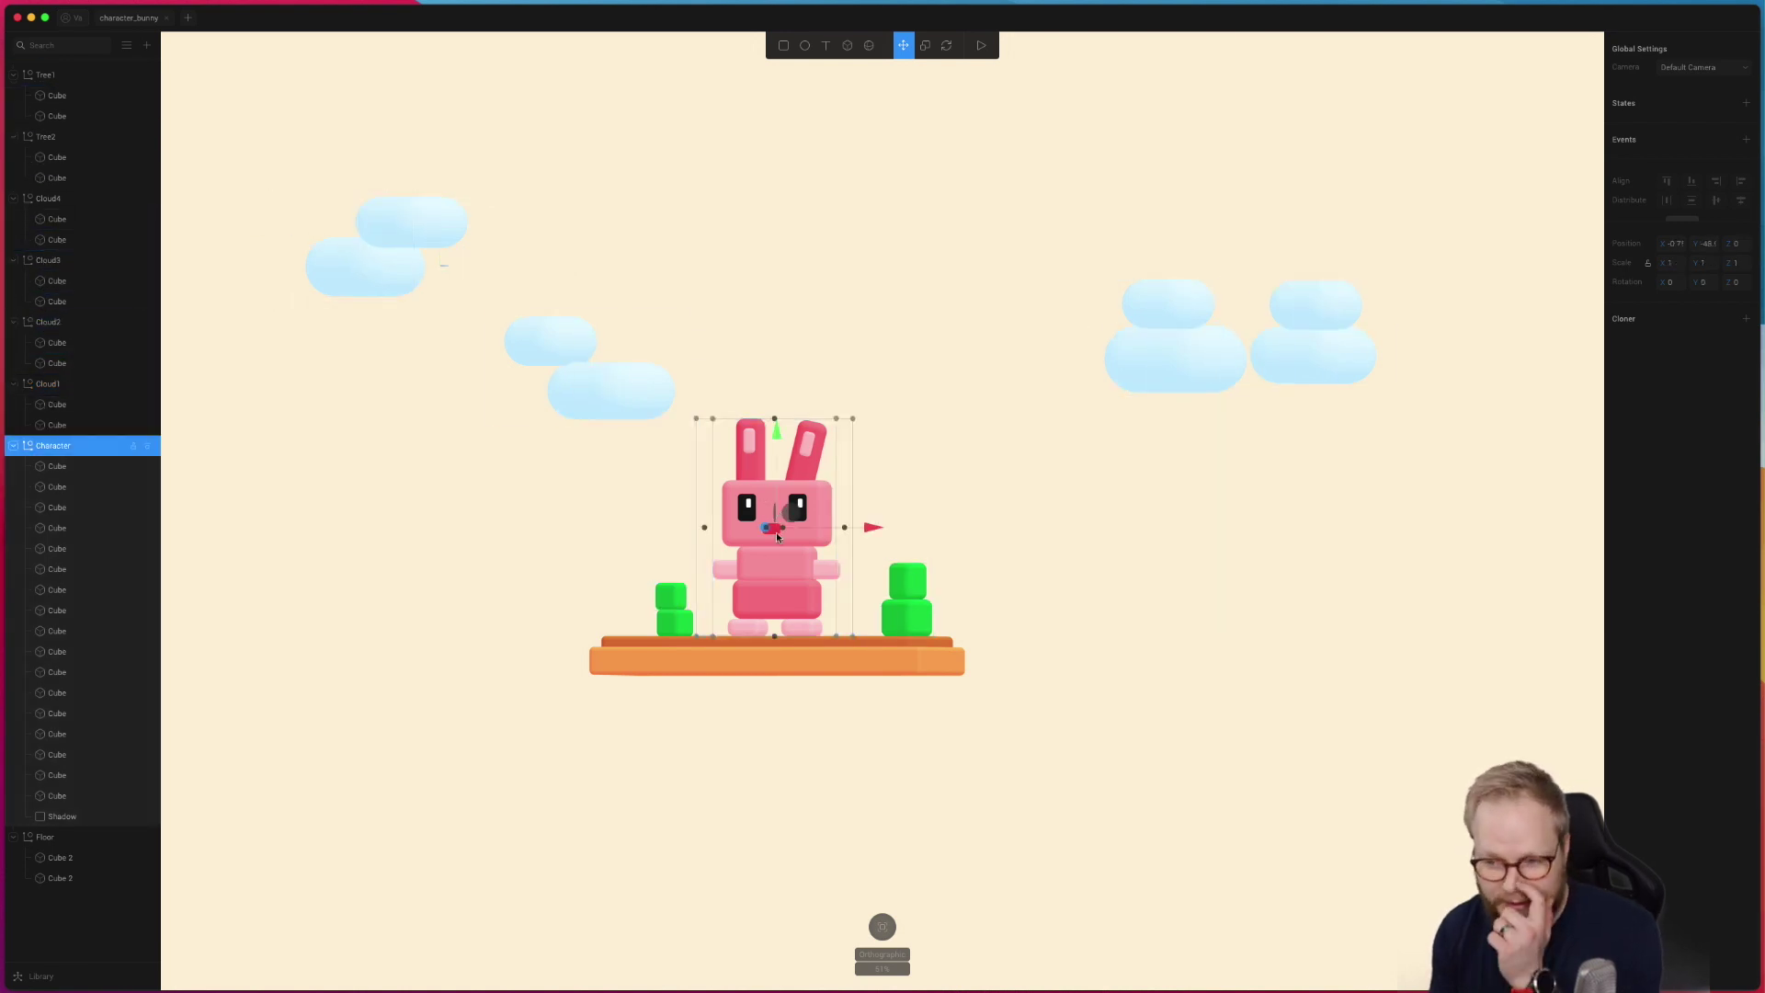
Step: Draw a dark ellipse and a dark cube, tilt the cube, and duplicate it to the left
click(783, 45)
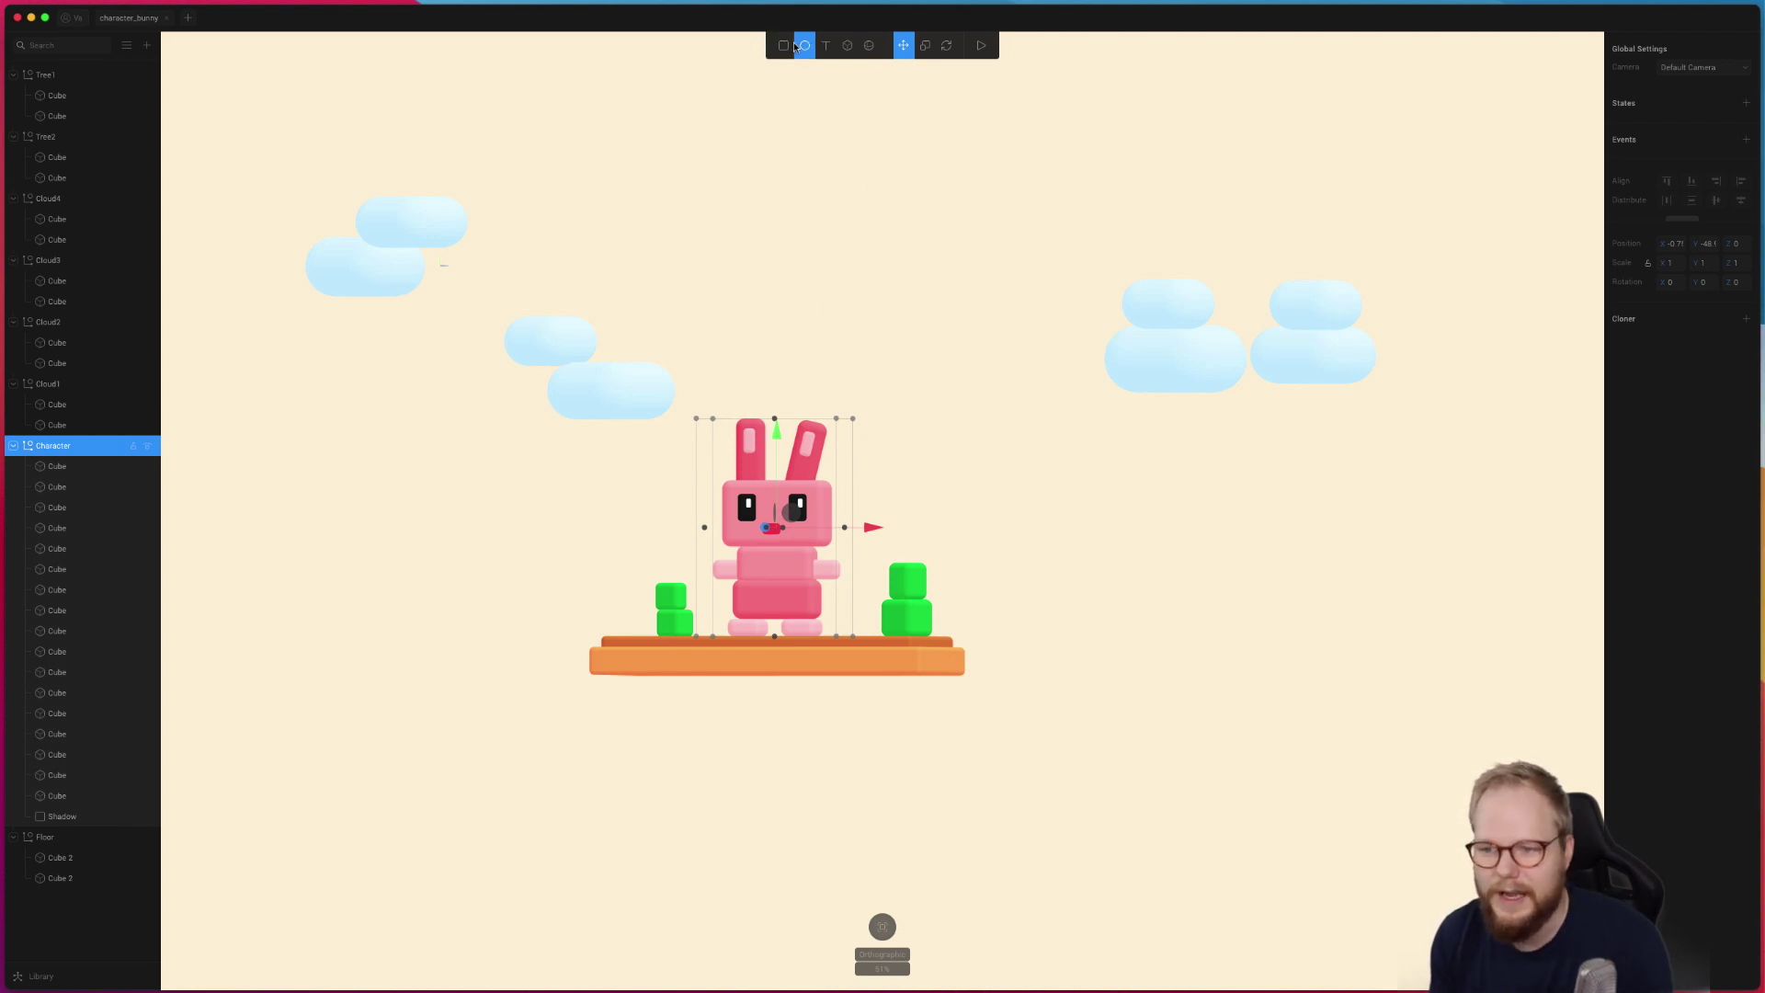
drag(766, 177, 840, 246)
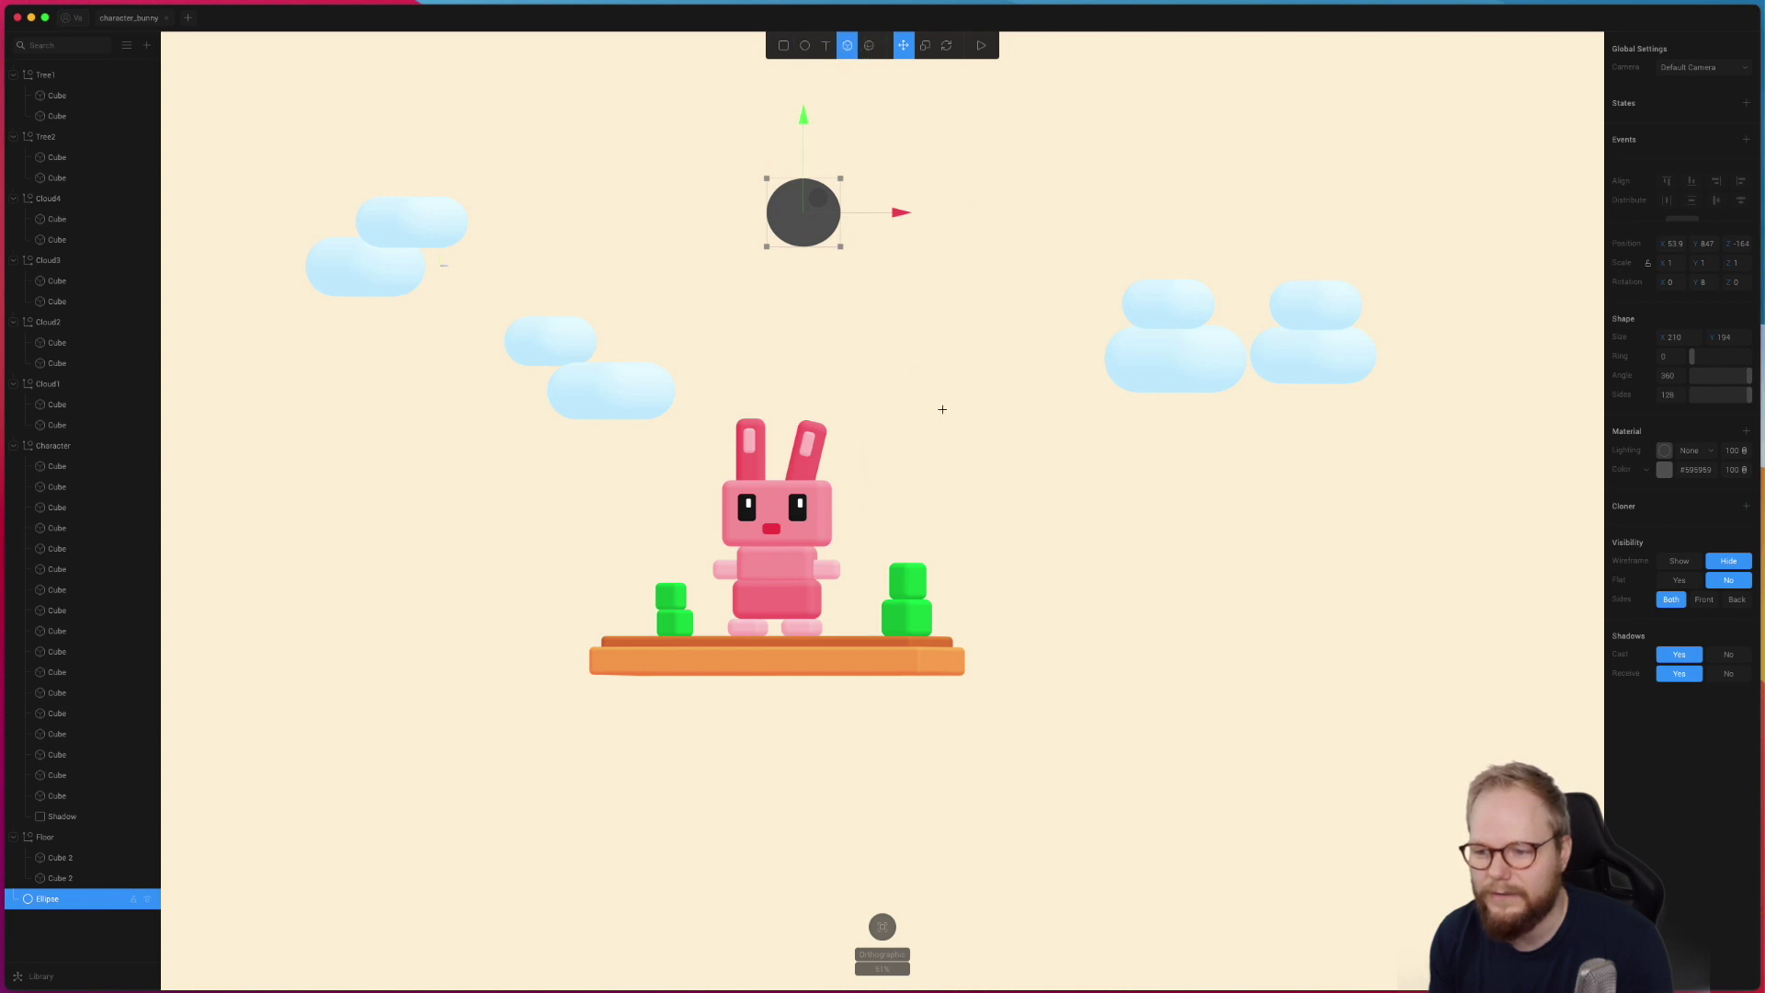
mouse_move(942, 409)
mouse_down()
mouse_move(993, 449)
mouse_move(917, 375)
mouse_move(916, 332)
mouse_up()
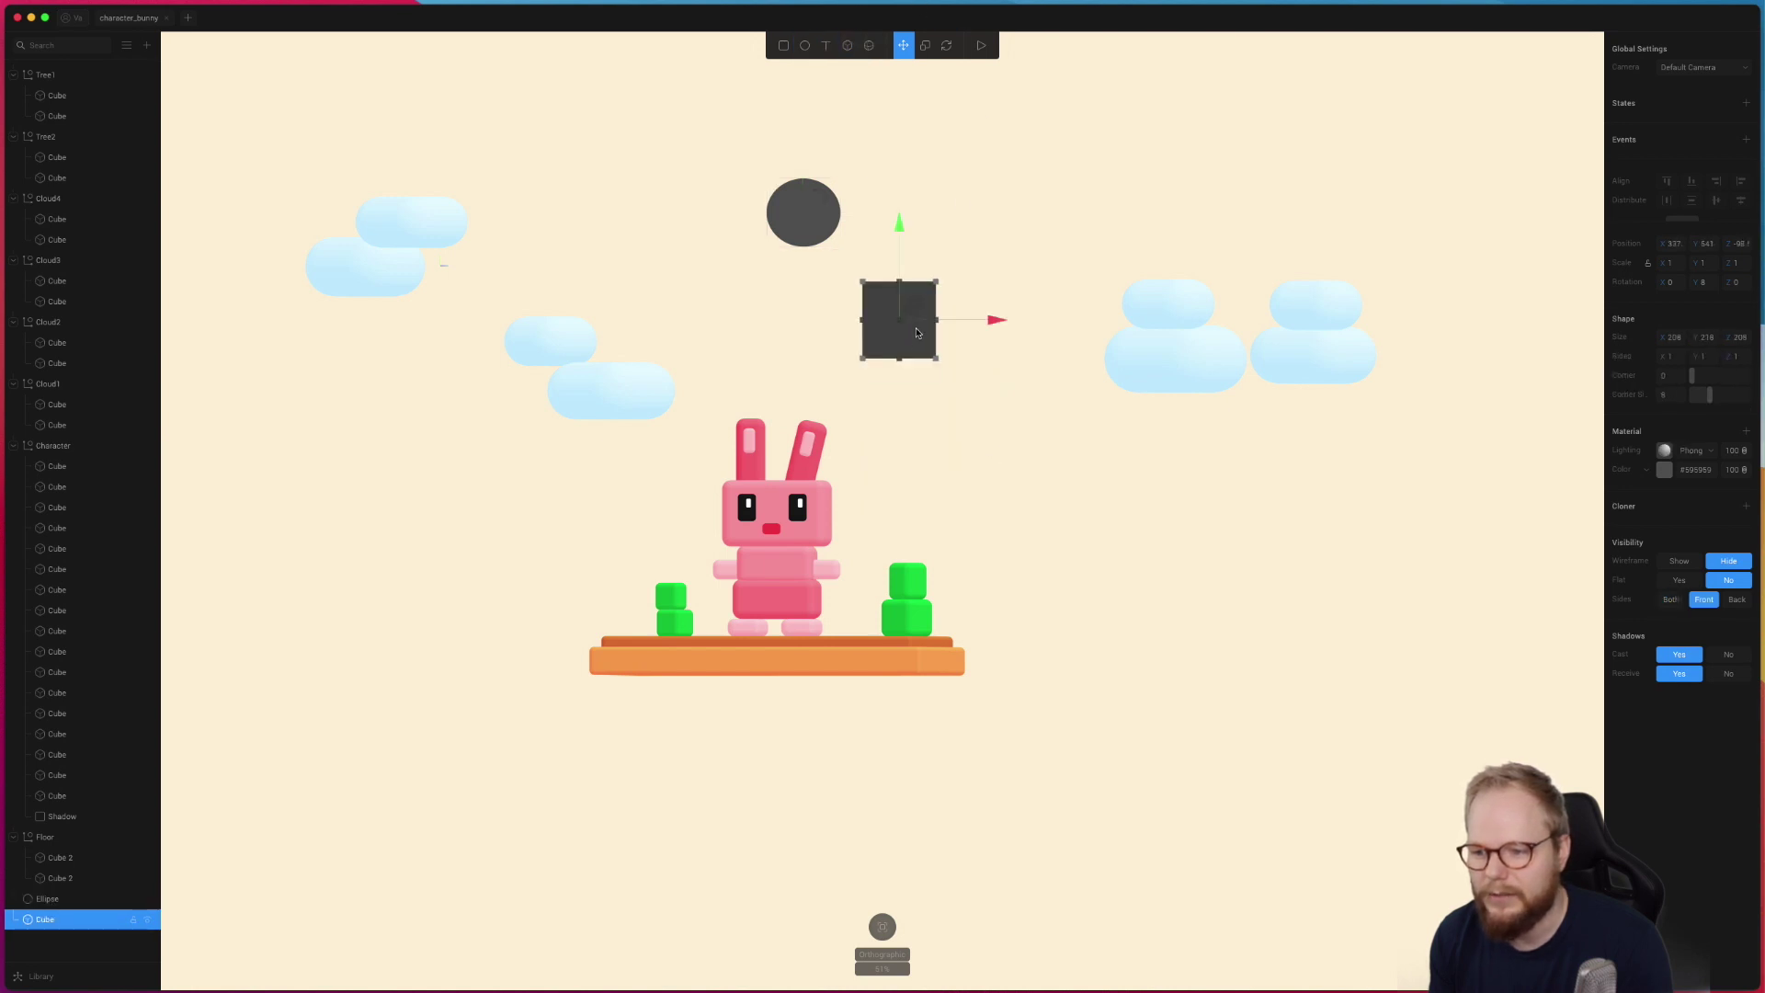
click(938, 51)
drag(940, 225, 942, 262)
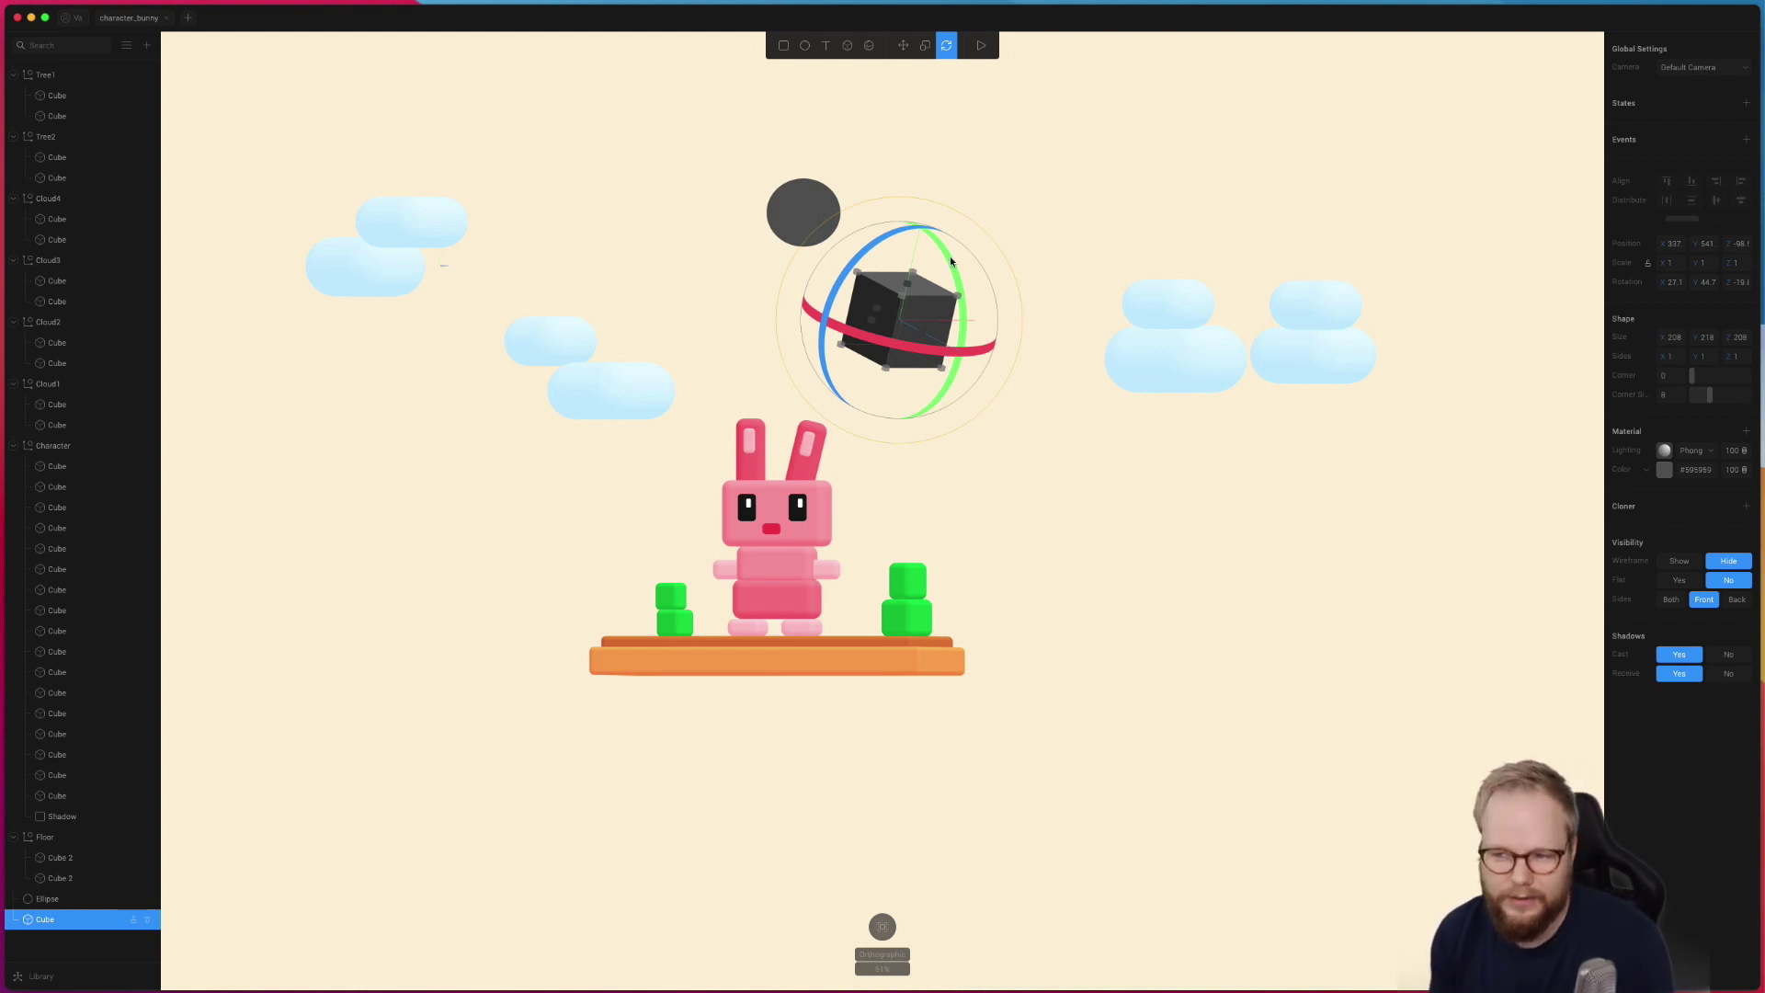
drag(915, 320, 731, 303)
key(super+d)
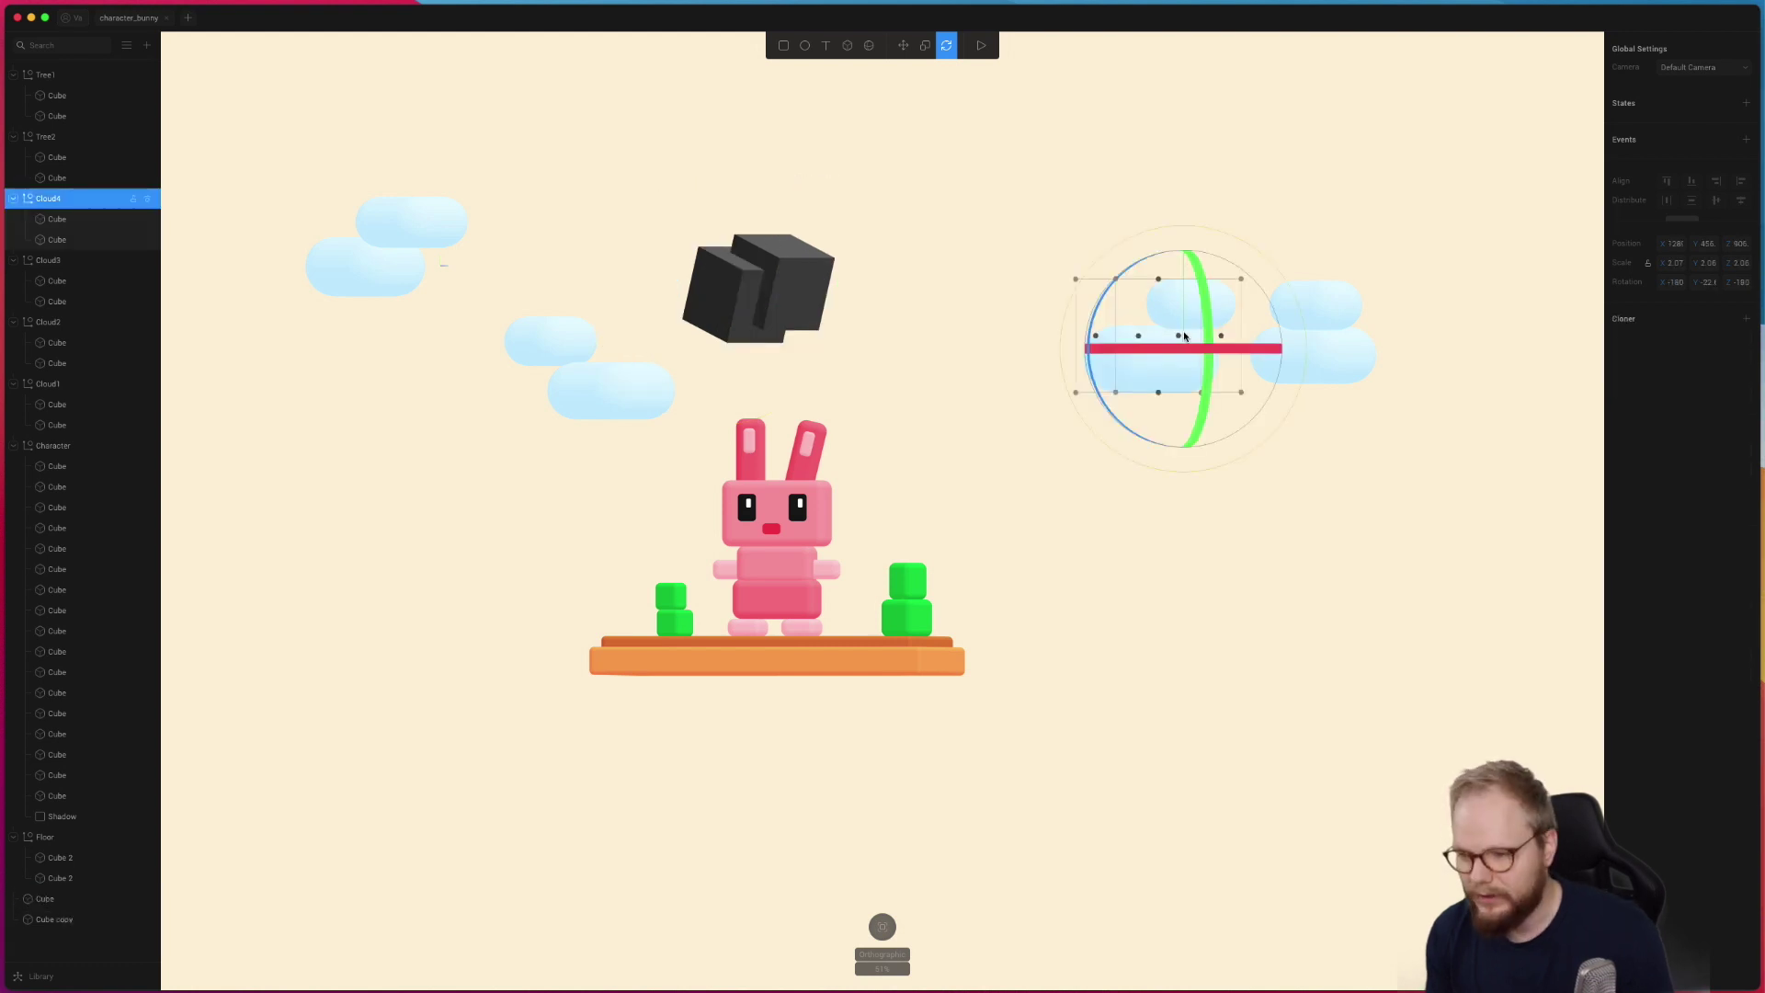
Step: Duplicate the Cloud4 cloud and move the small clouds left, one above the dark cube
key(super+d)
drag(1186, 330, 1029, 267)
key(s)
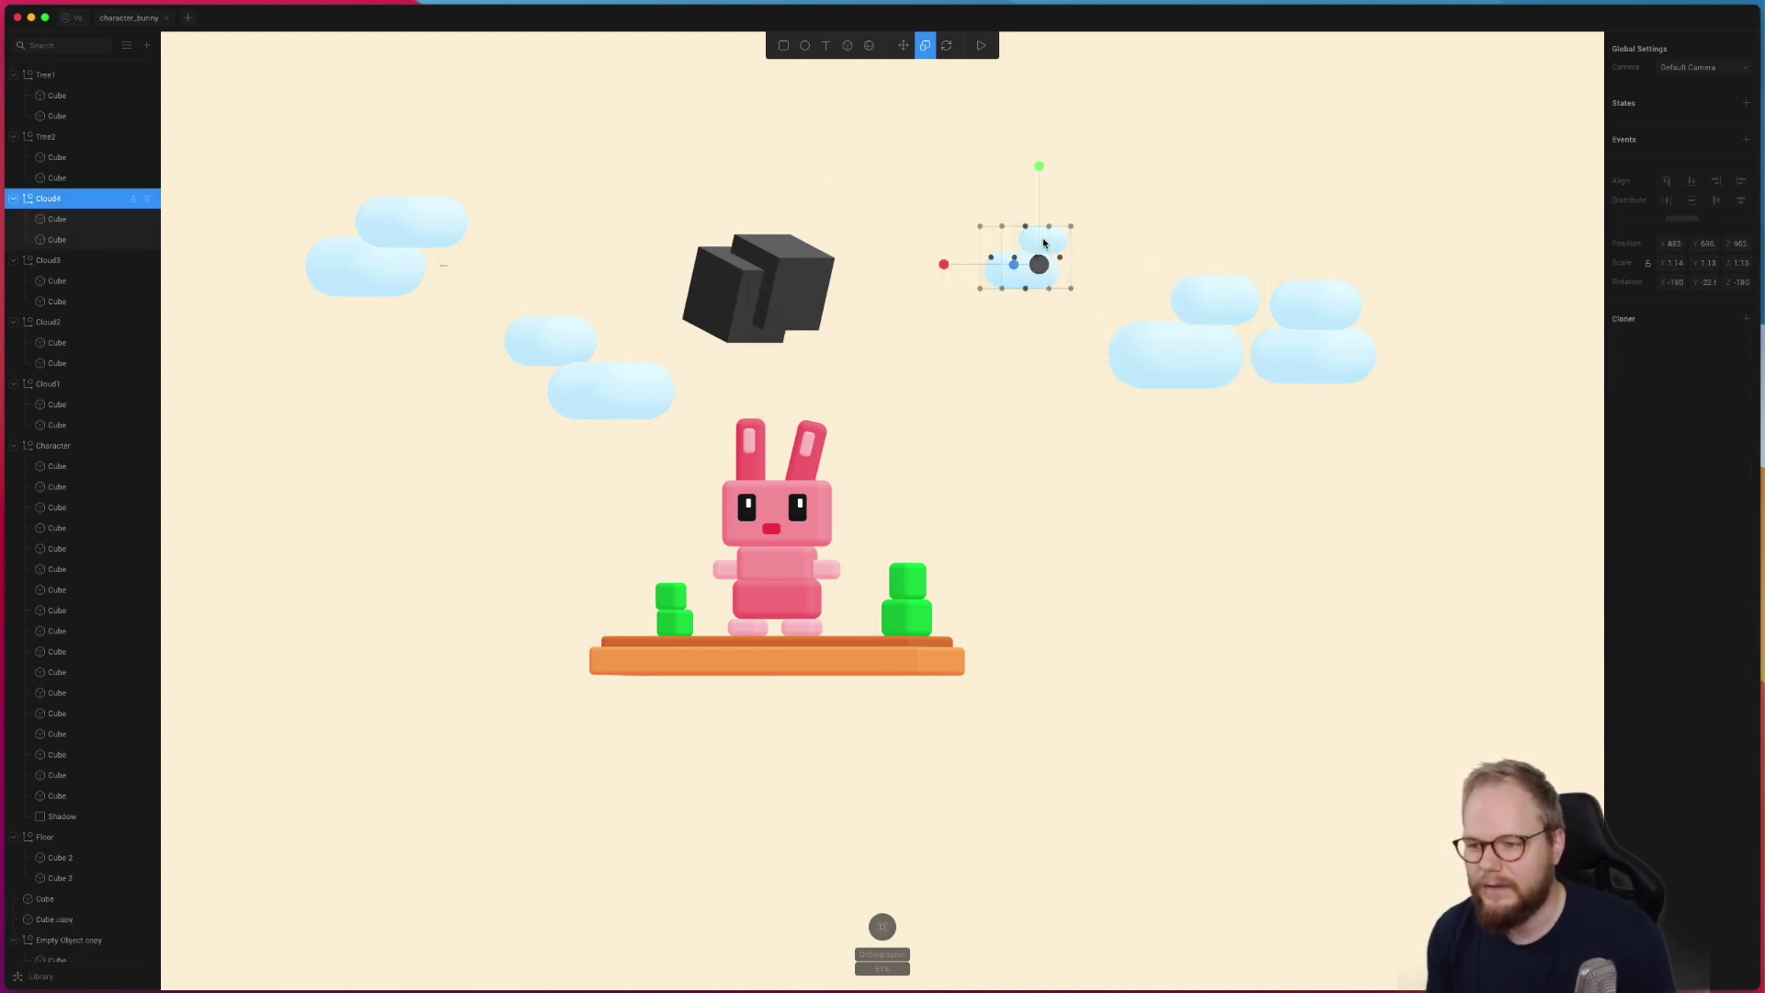
click(1044, 243)
drag(1008, 221, 765, 158)
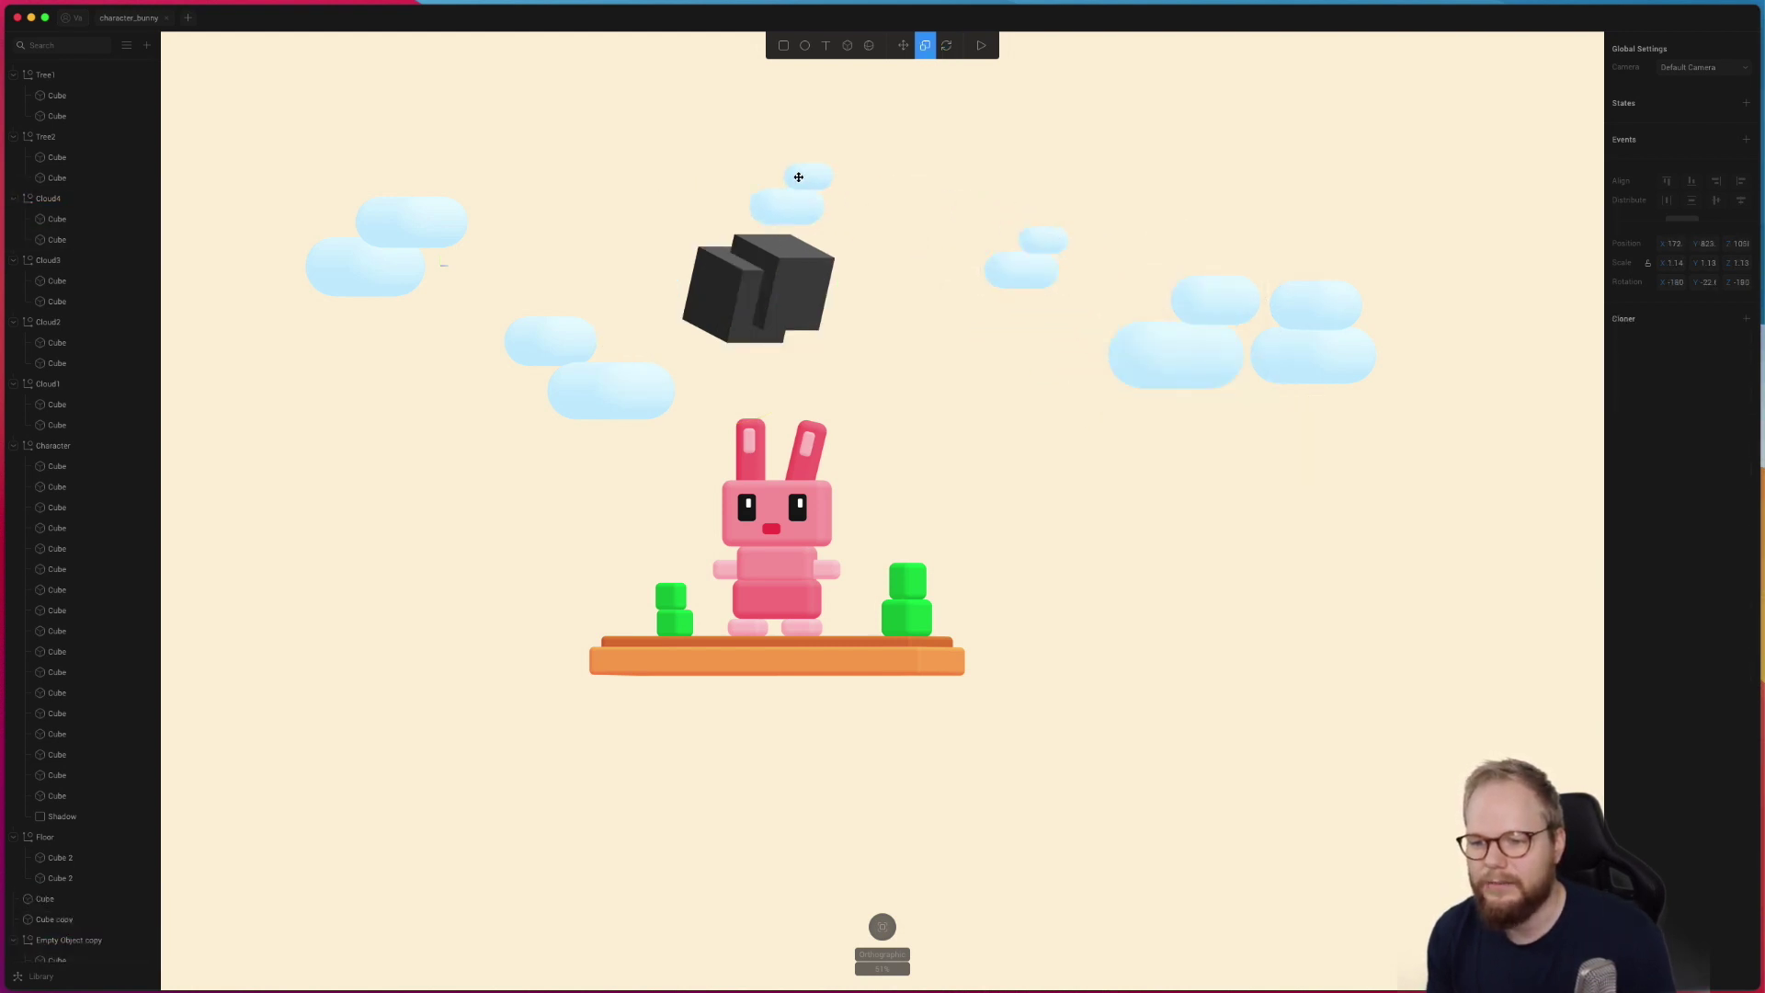
click(749, 310)
Step: Delete the dark cube copy and orbit the bunny scene back to an isometric angle
key(BackSpace)
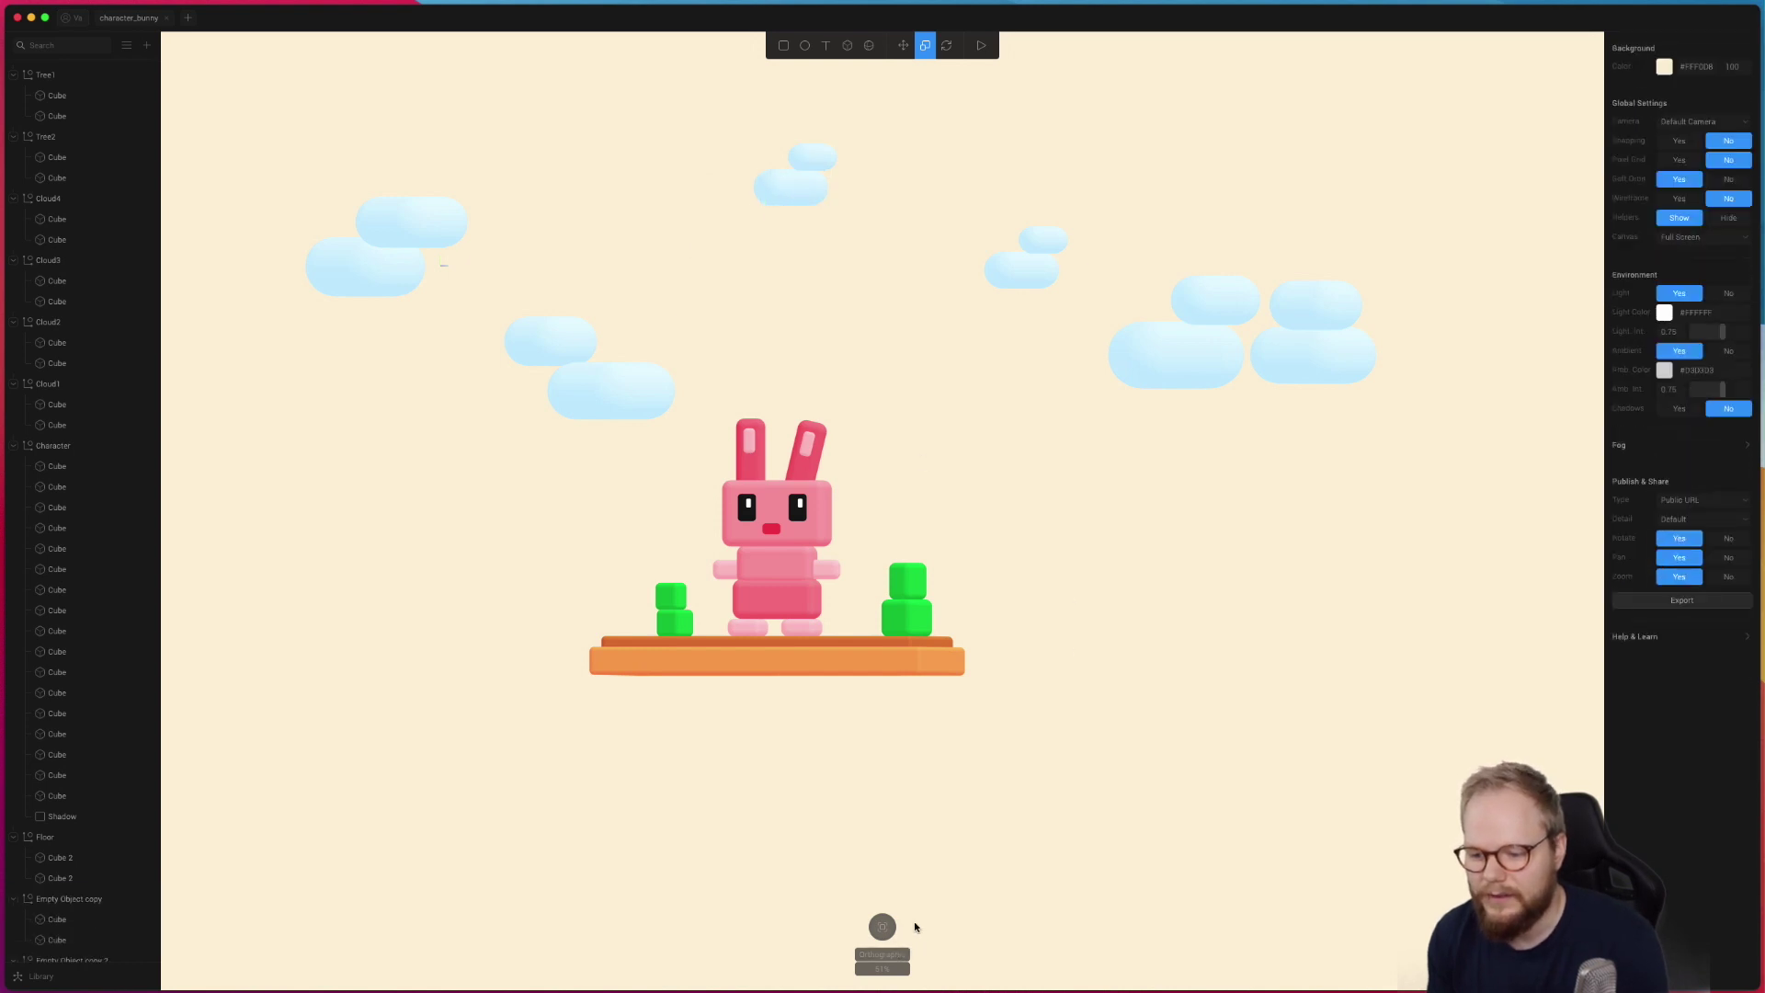
mouse_move(884, 934)
click(963, 927)
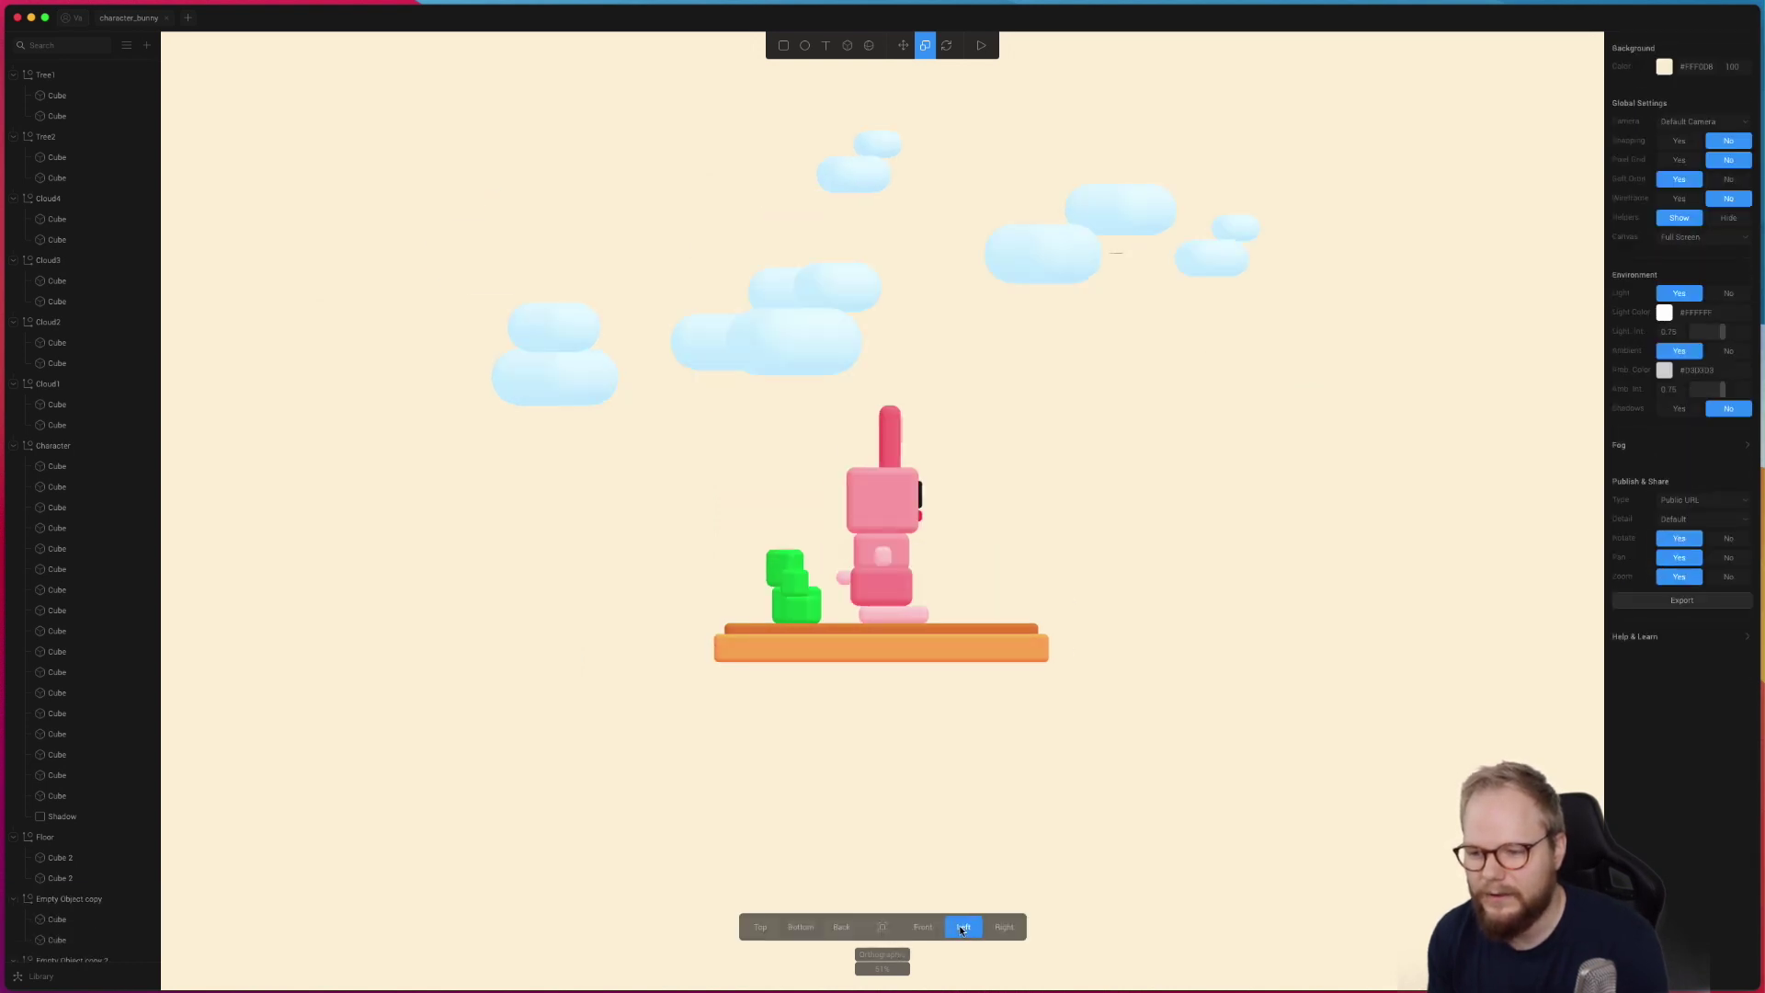
click(876, 453)
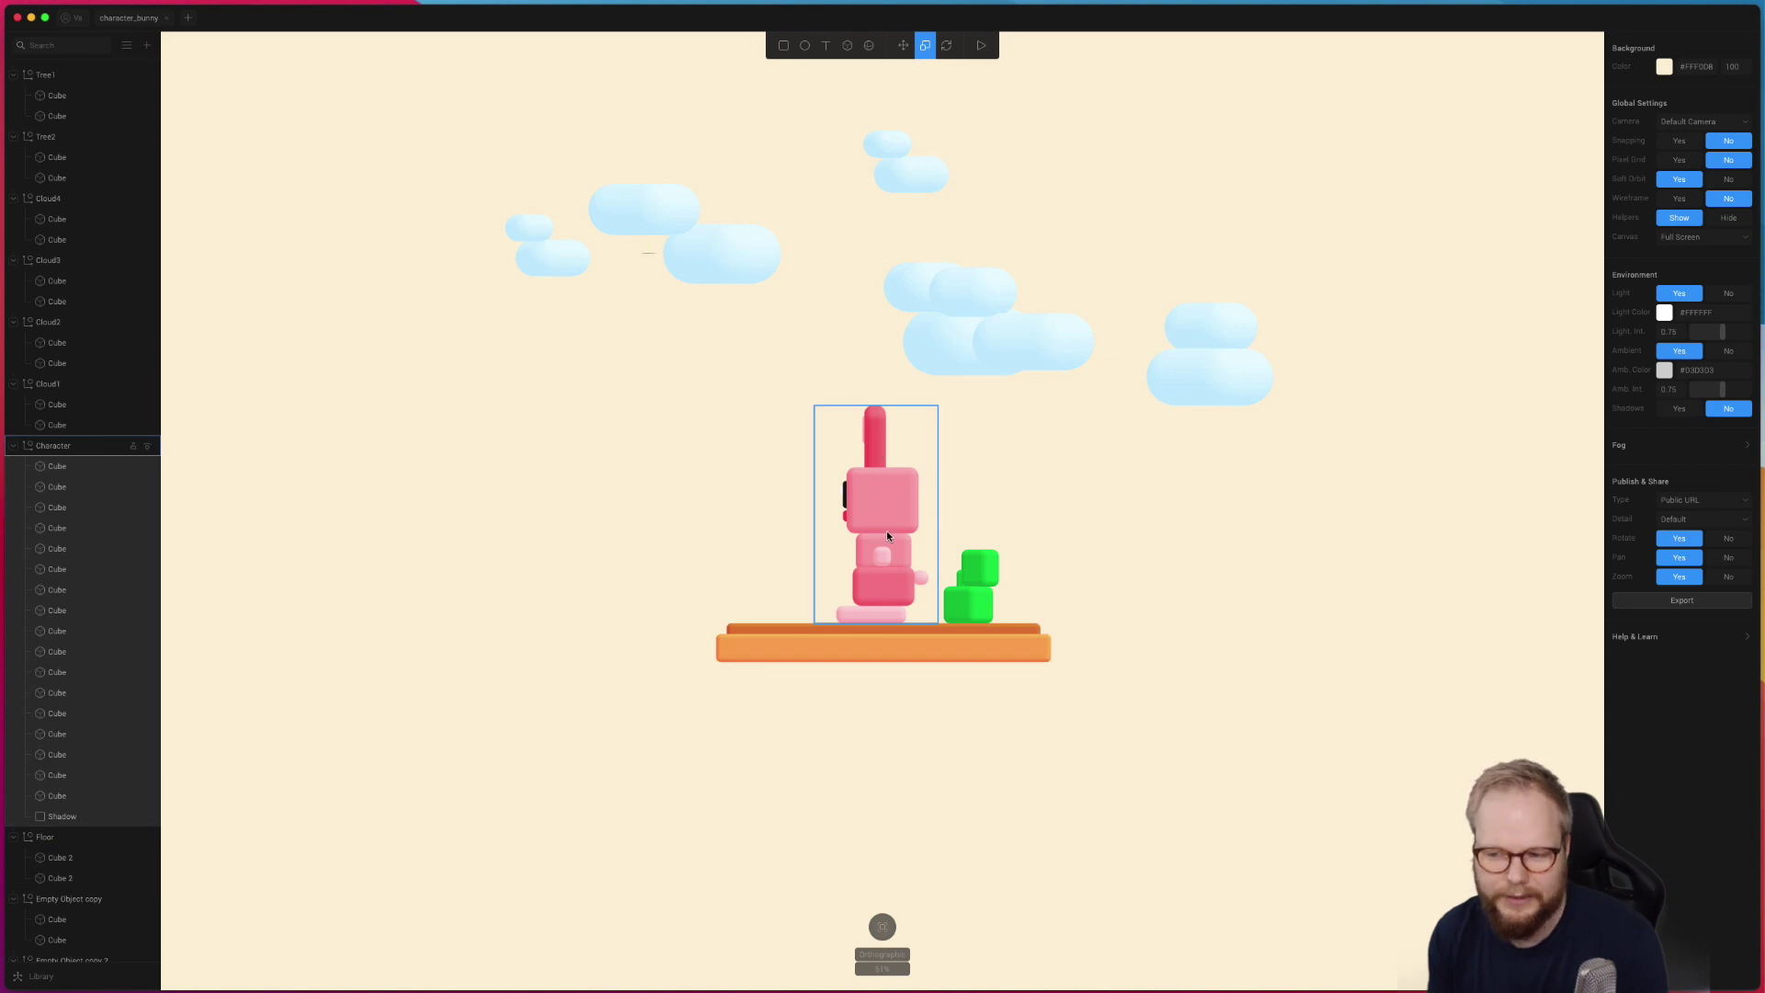
click(950, 863)
mouse_move(883, 929)
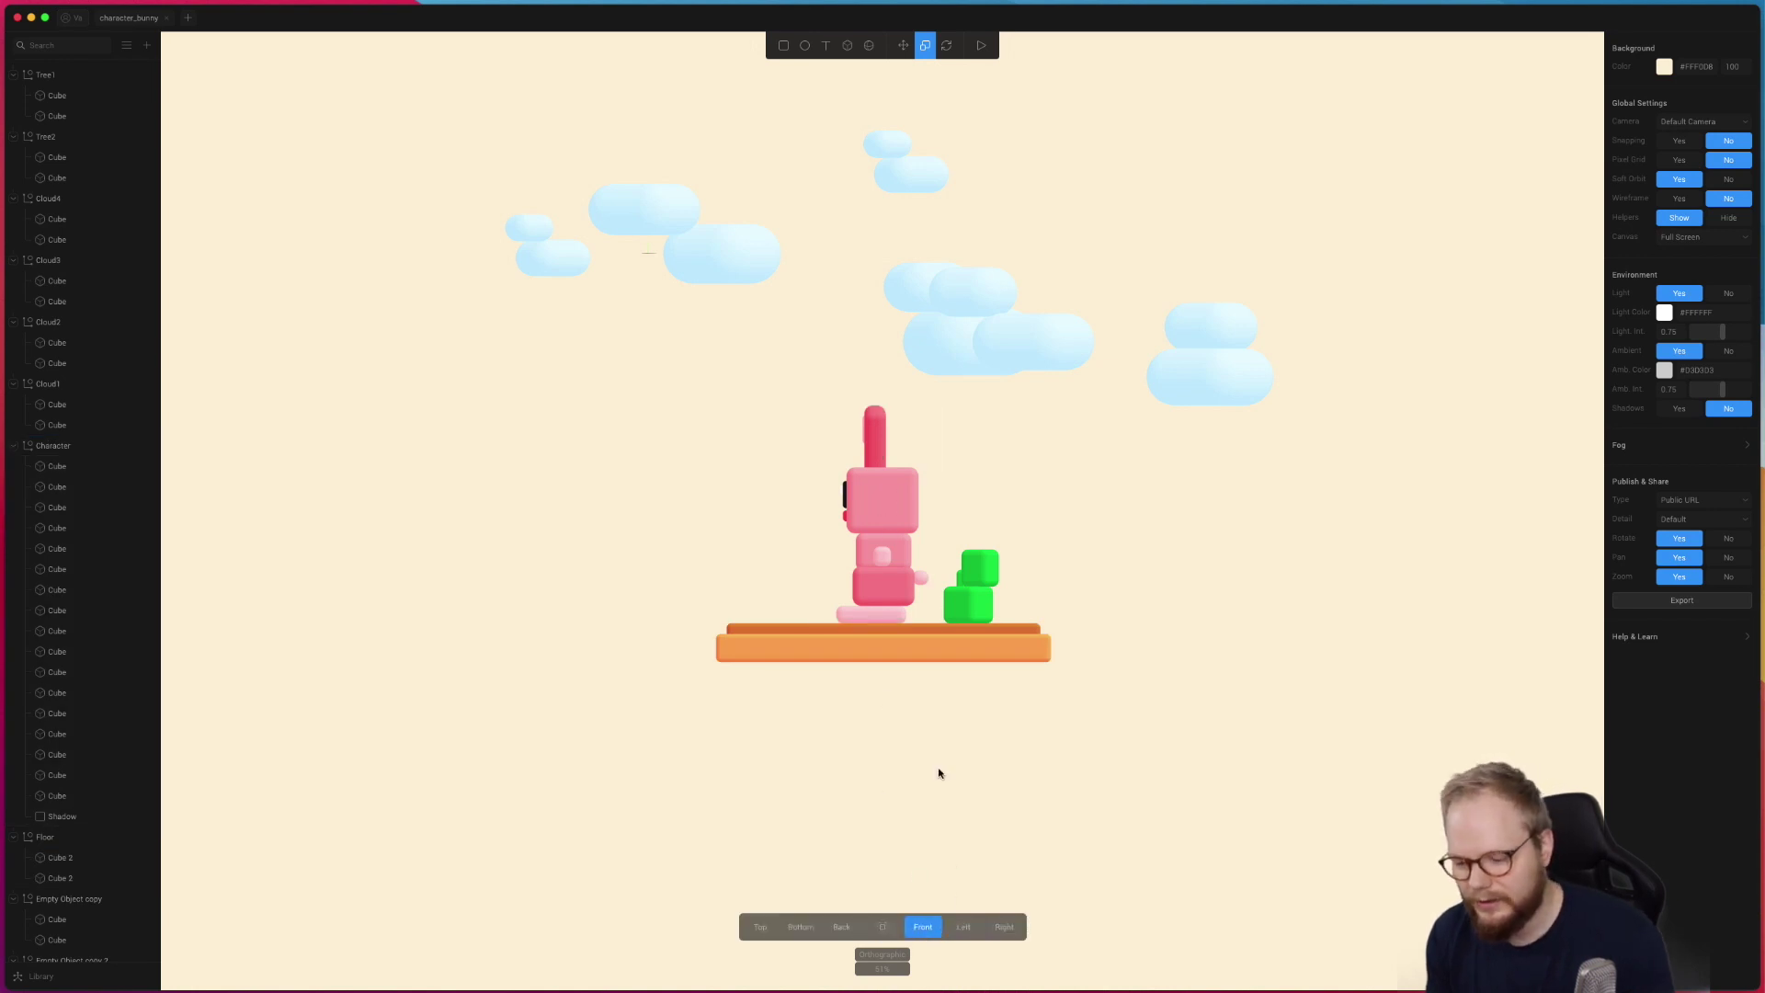
drag(1061, 522, 1146, 509)
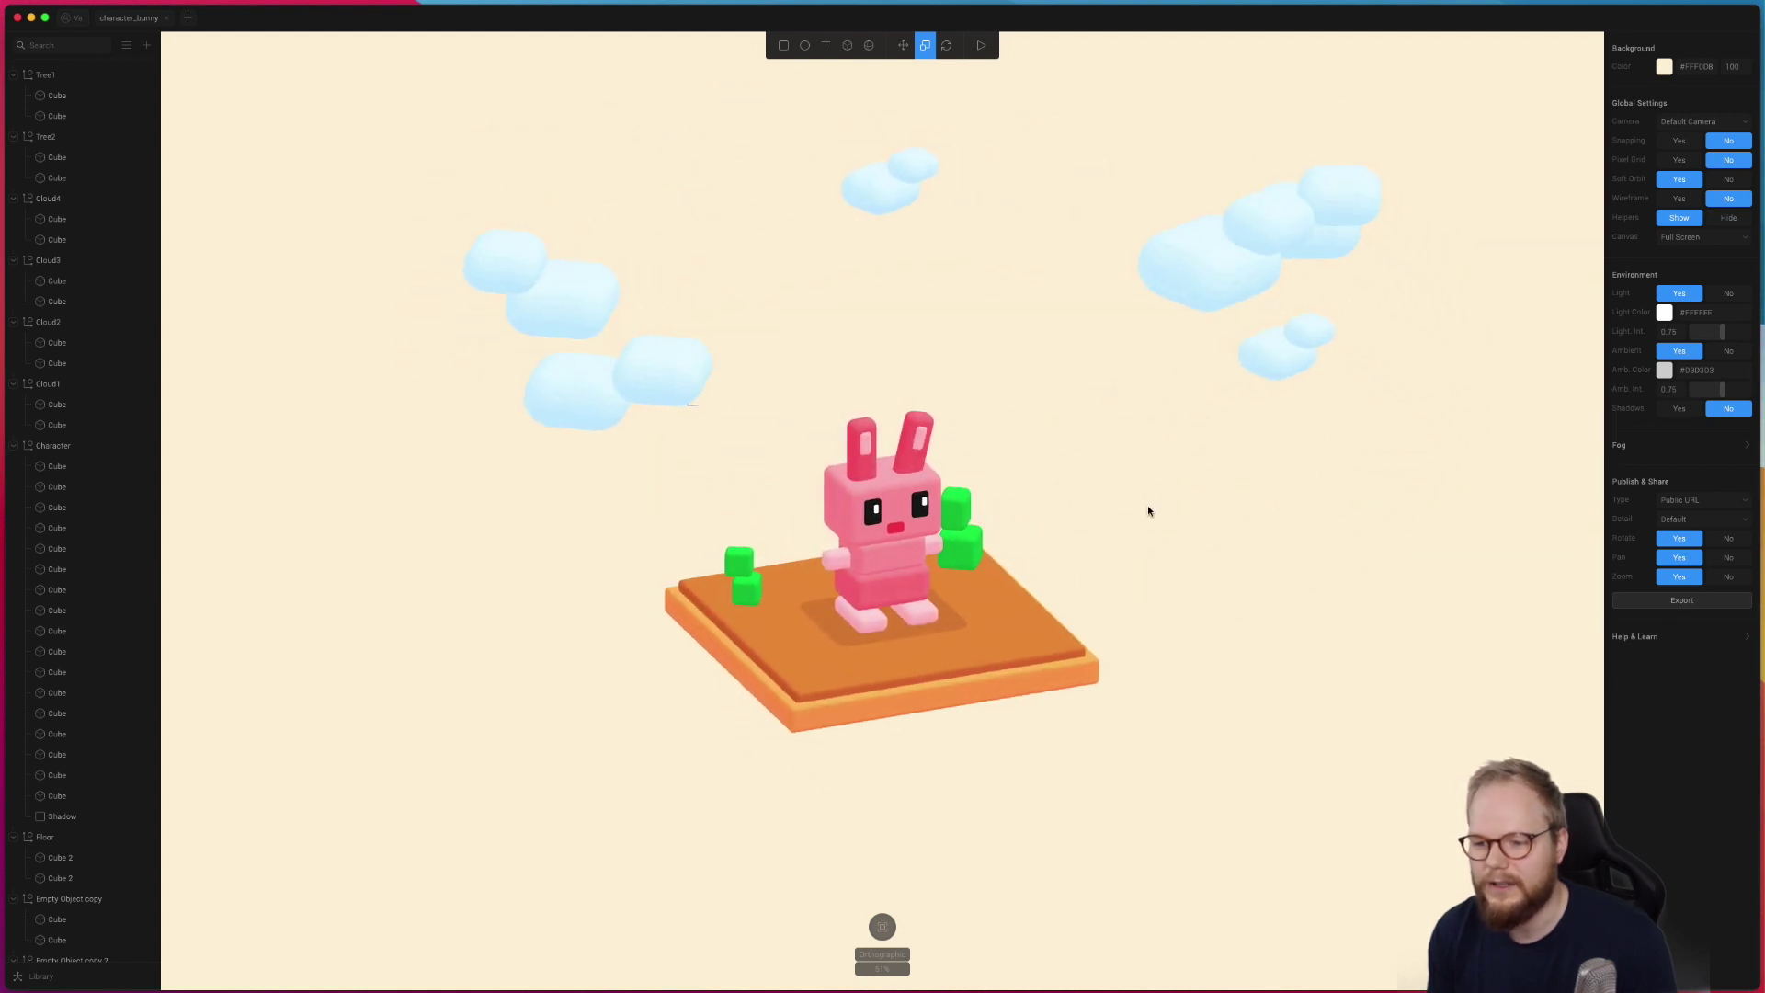
Step: Export the scene as a JPG image with Publish & Share Type set to Image
click(1712, 504)
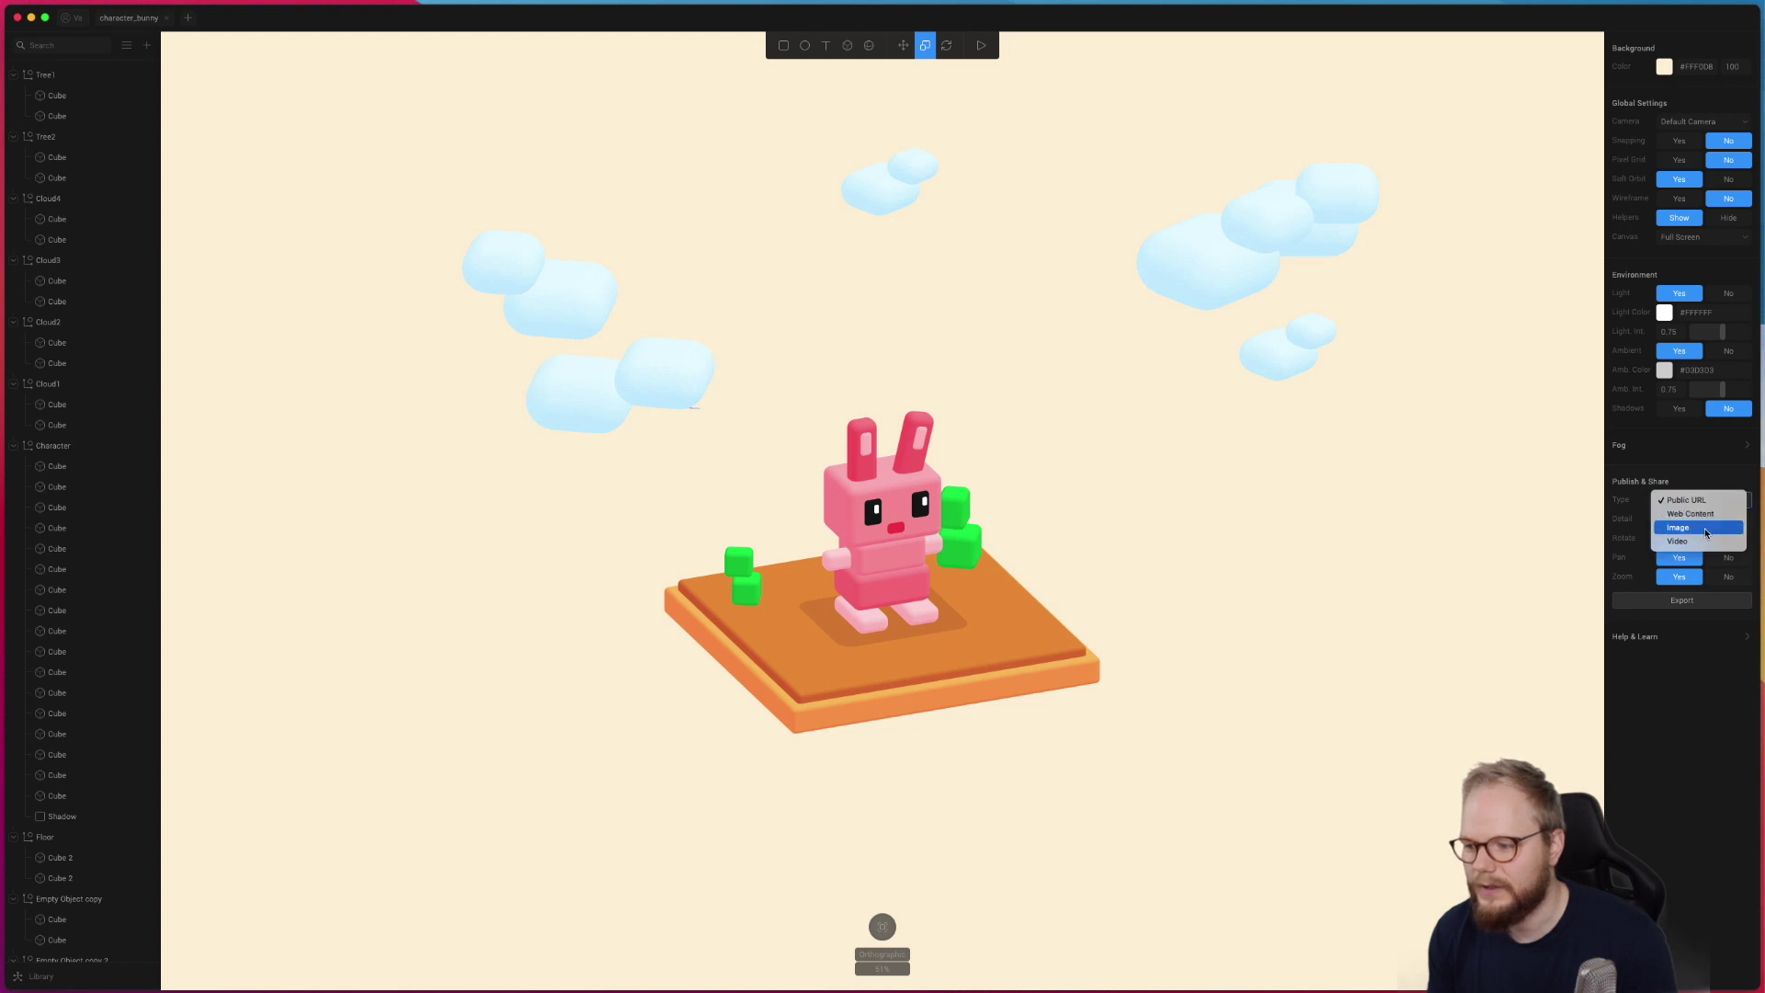
click(1705, 530)
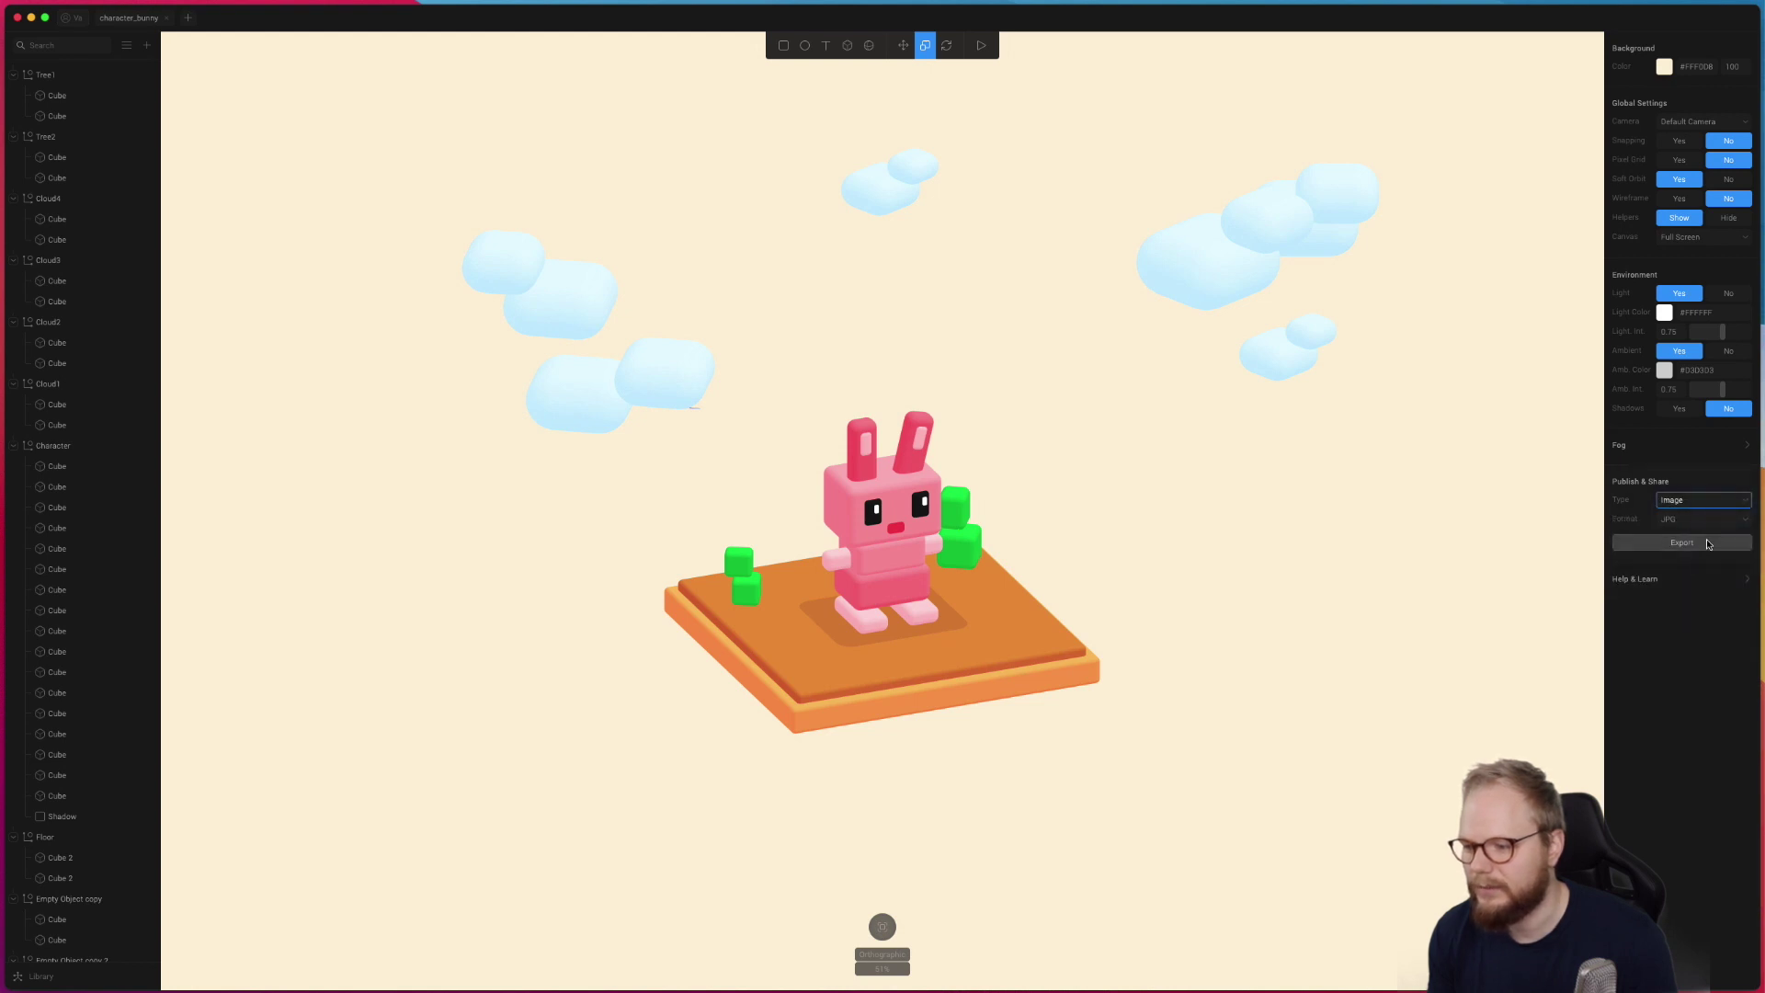
click(1707, 544)
Step: Move the scene.jpg window up, zoom into the bunny render and back out, then close it
drag(752, 299, 774, 205)
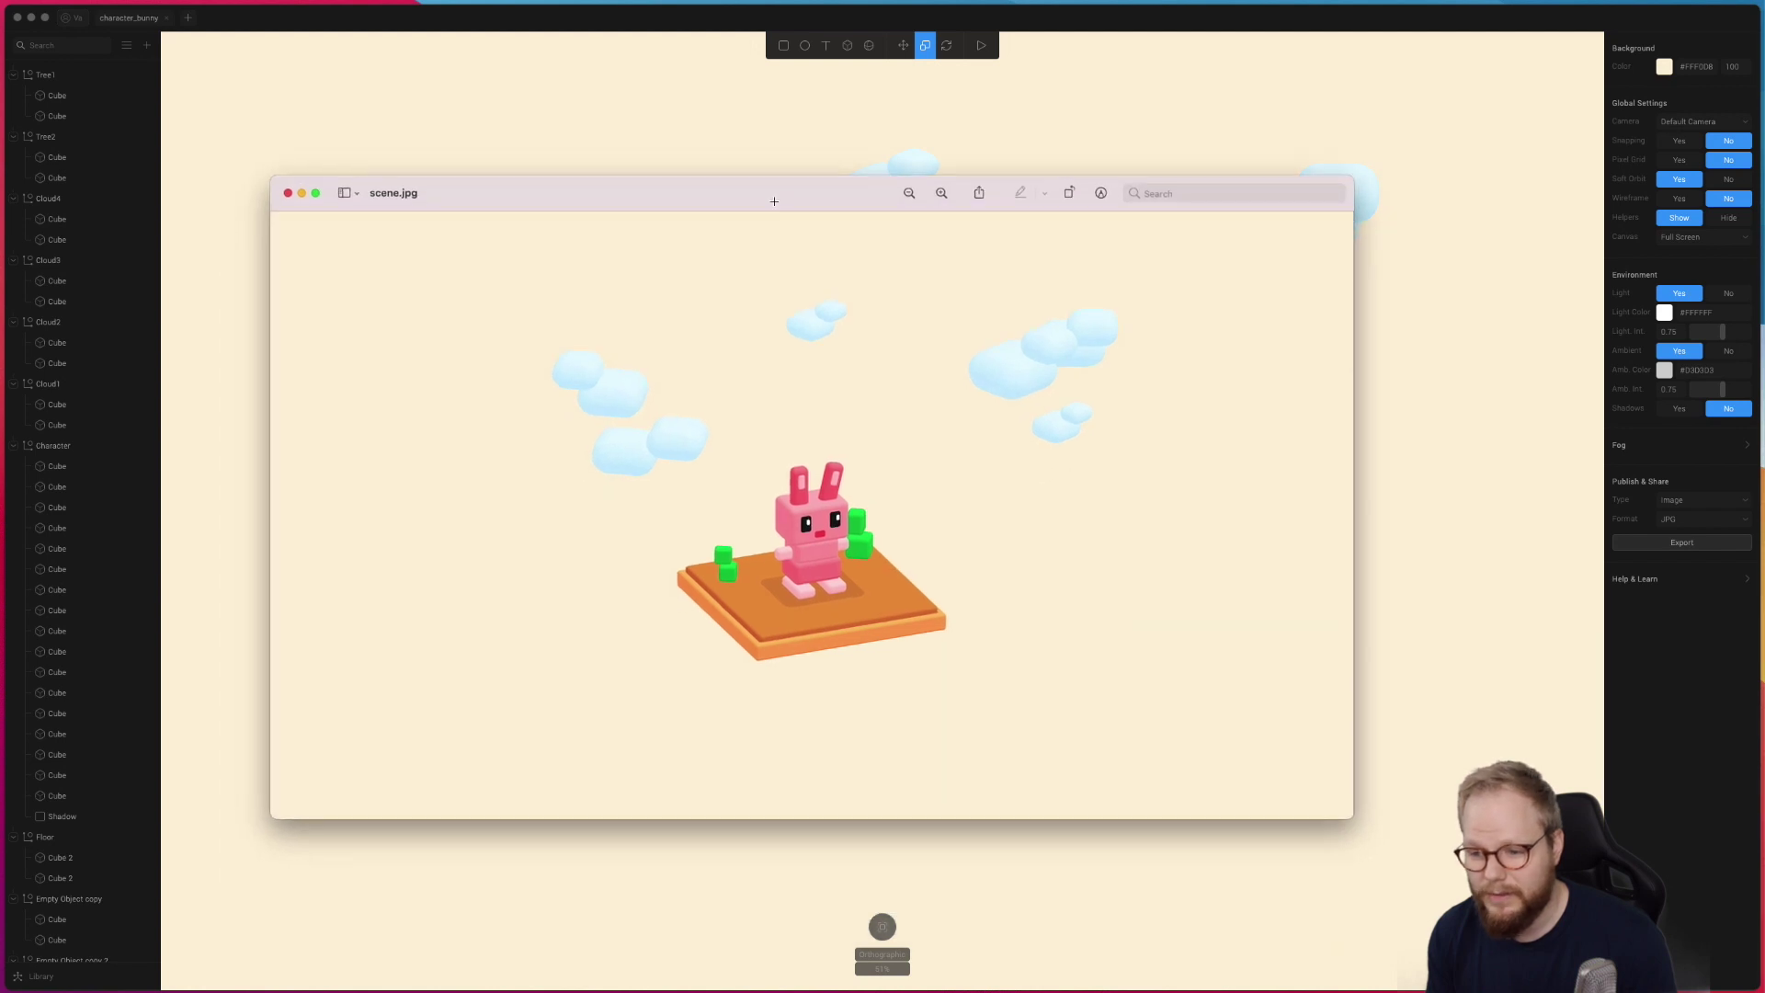
click(948, 199)
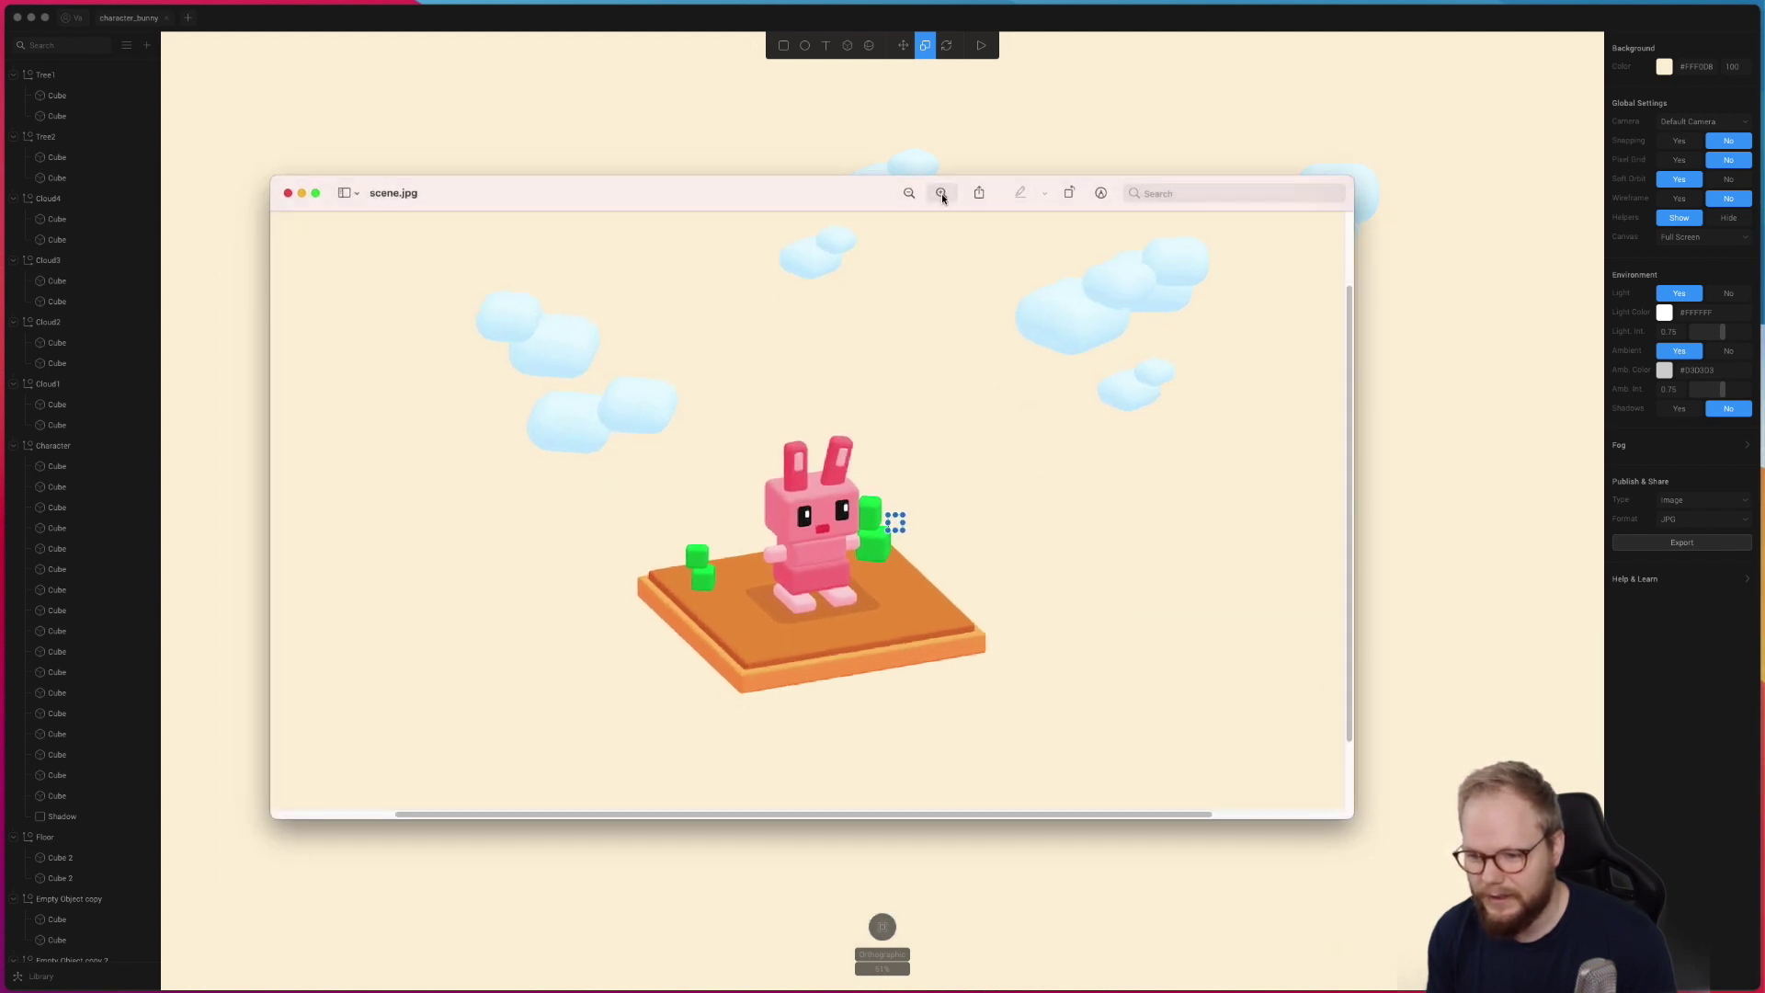
click(945, 199)
click(943, 199)
click(909, 194)
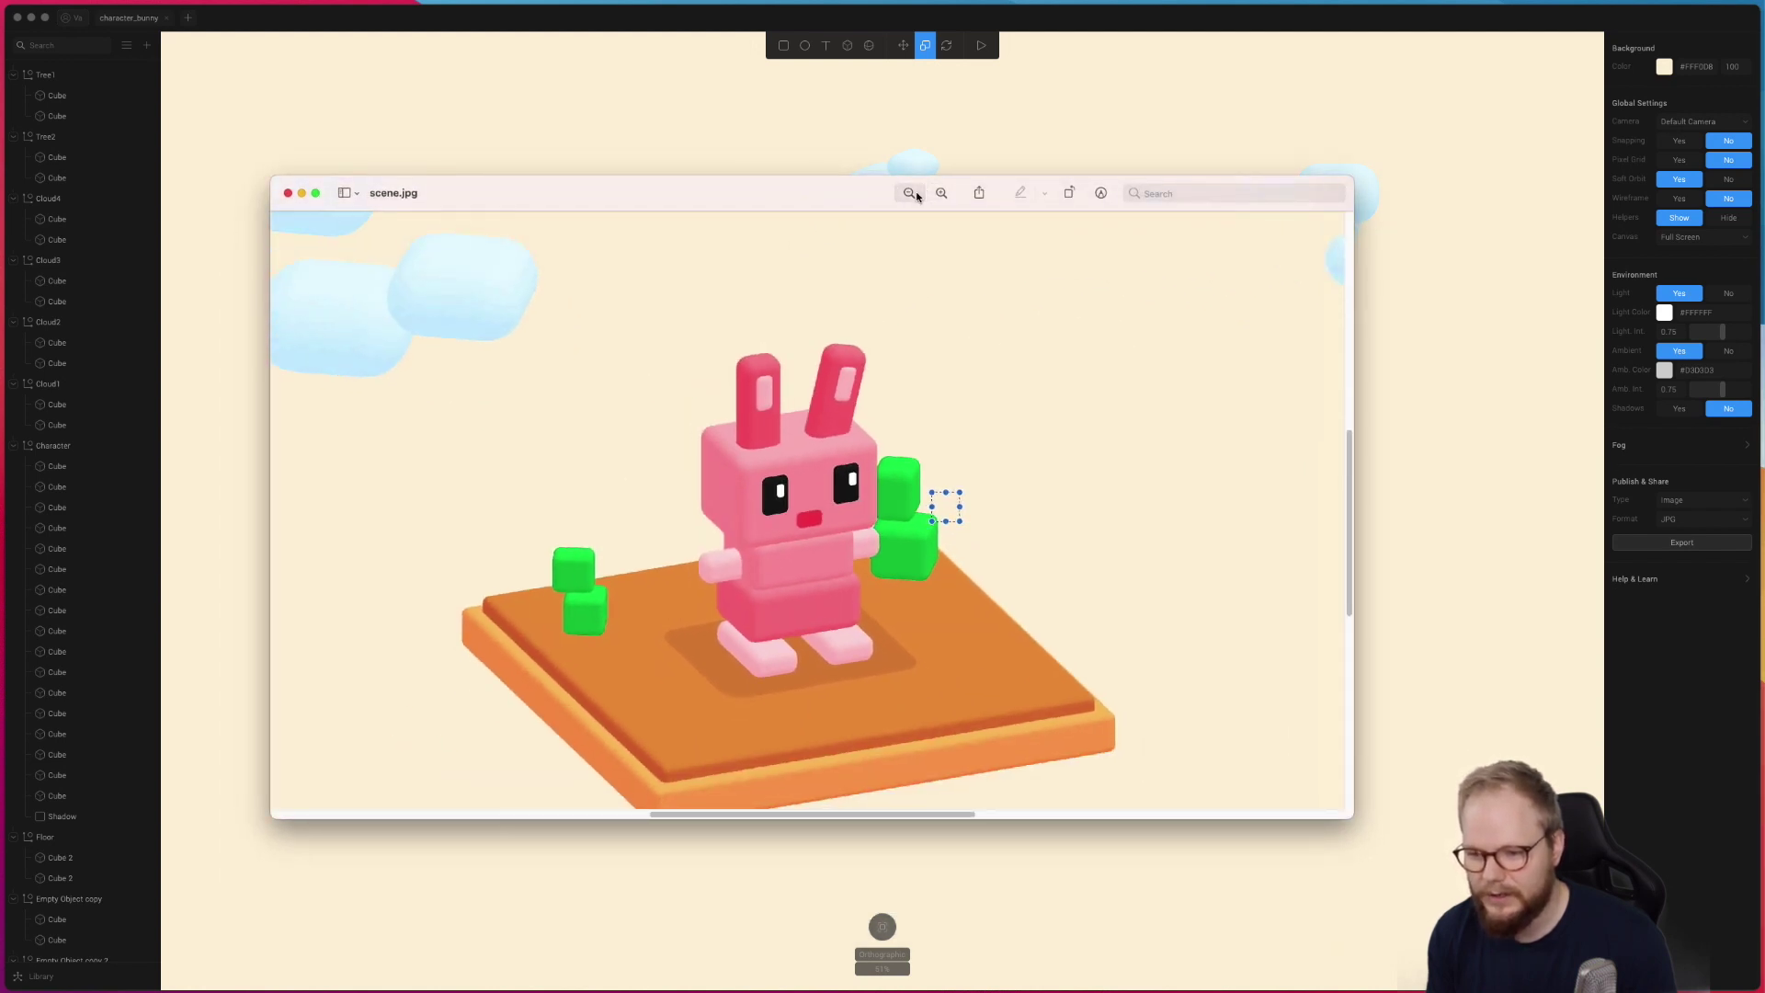
click(910, 194)
click(910, 194)
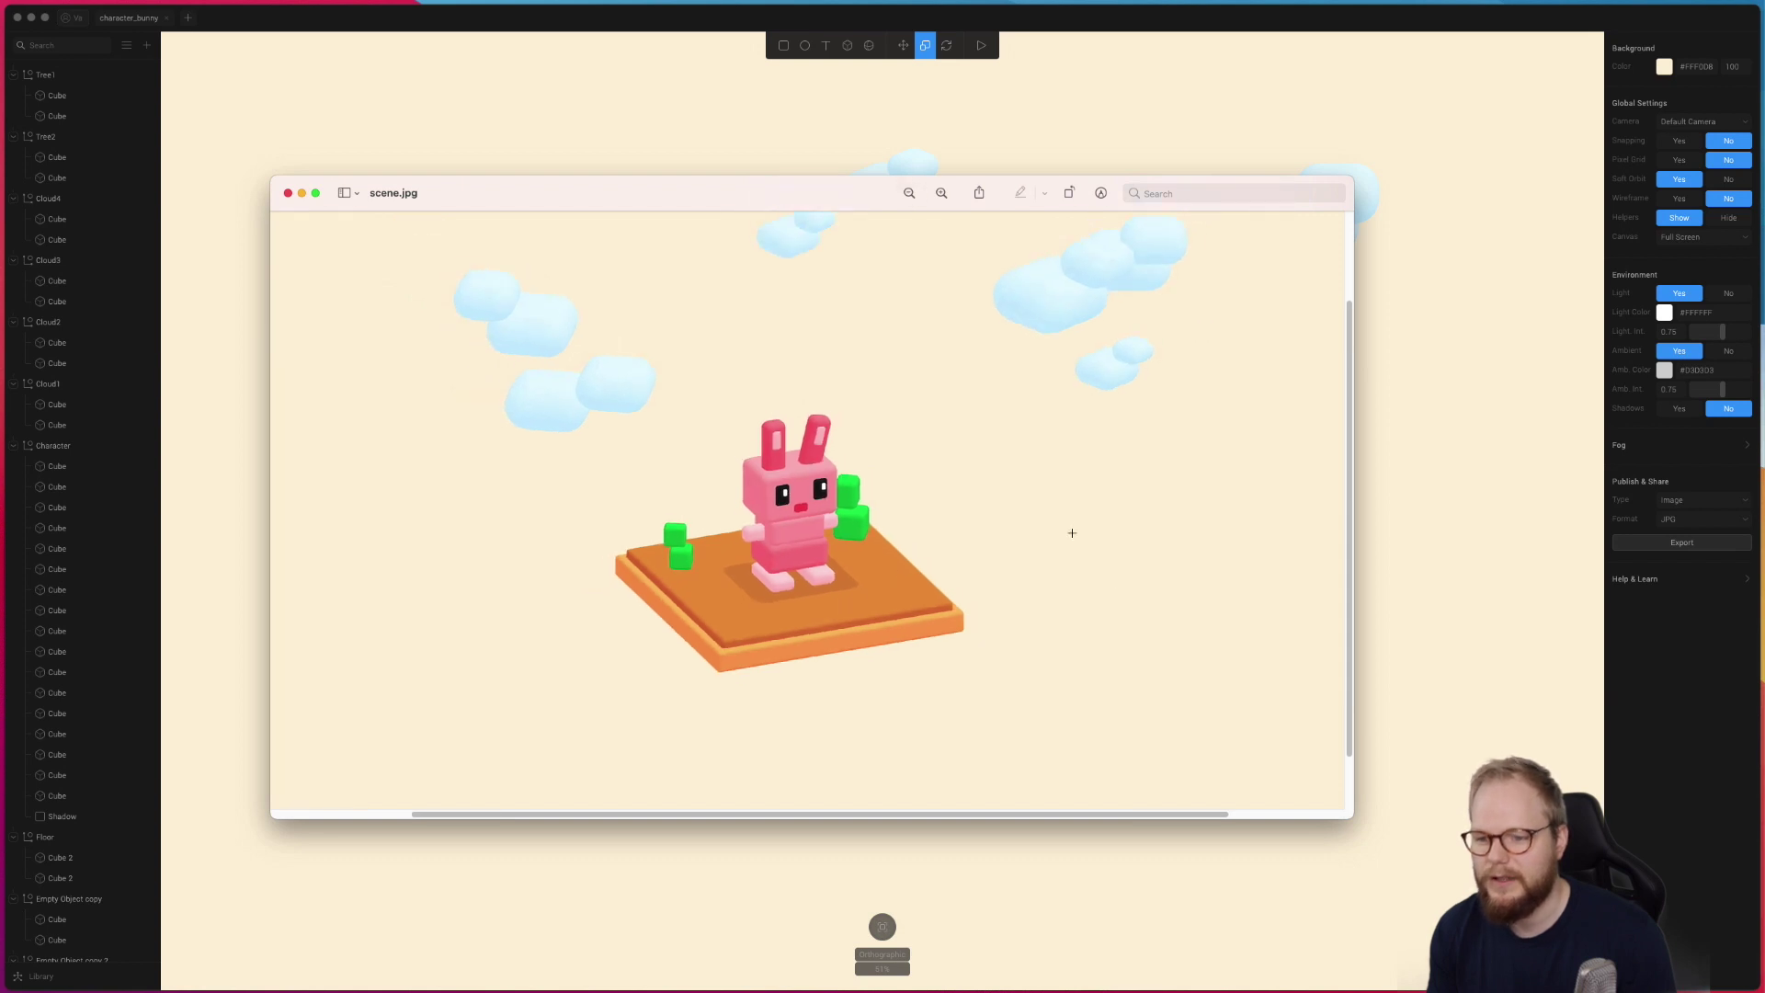
click(288, 193)
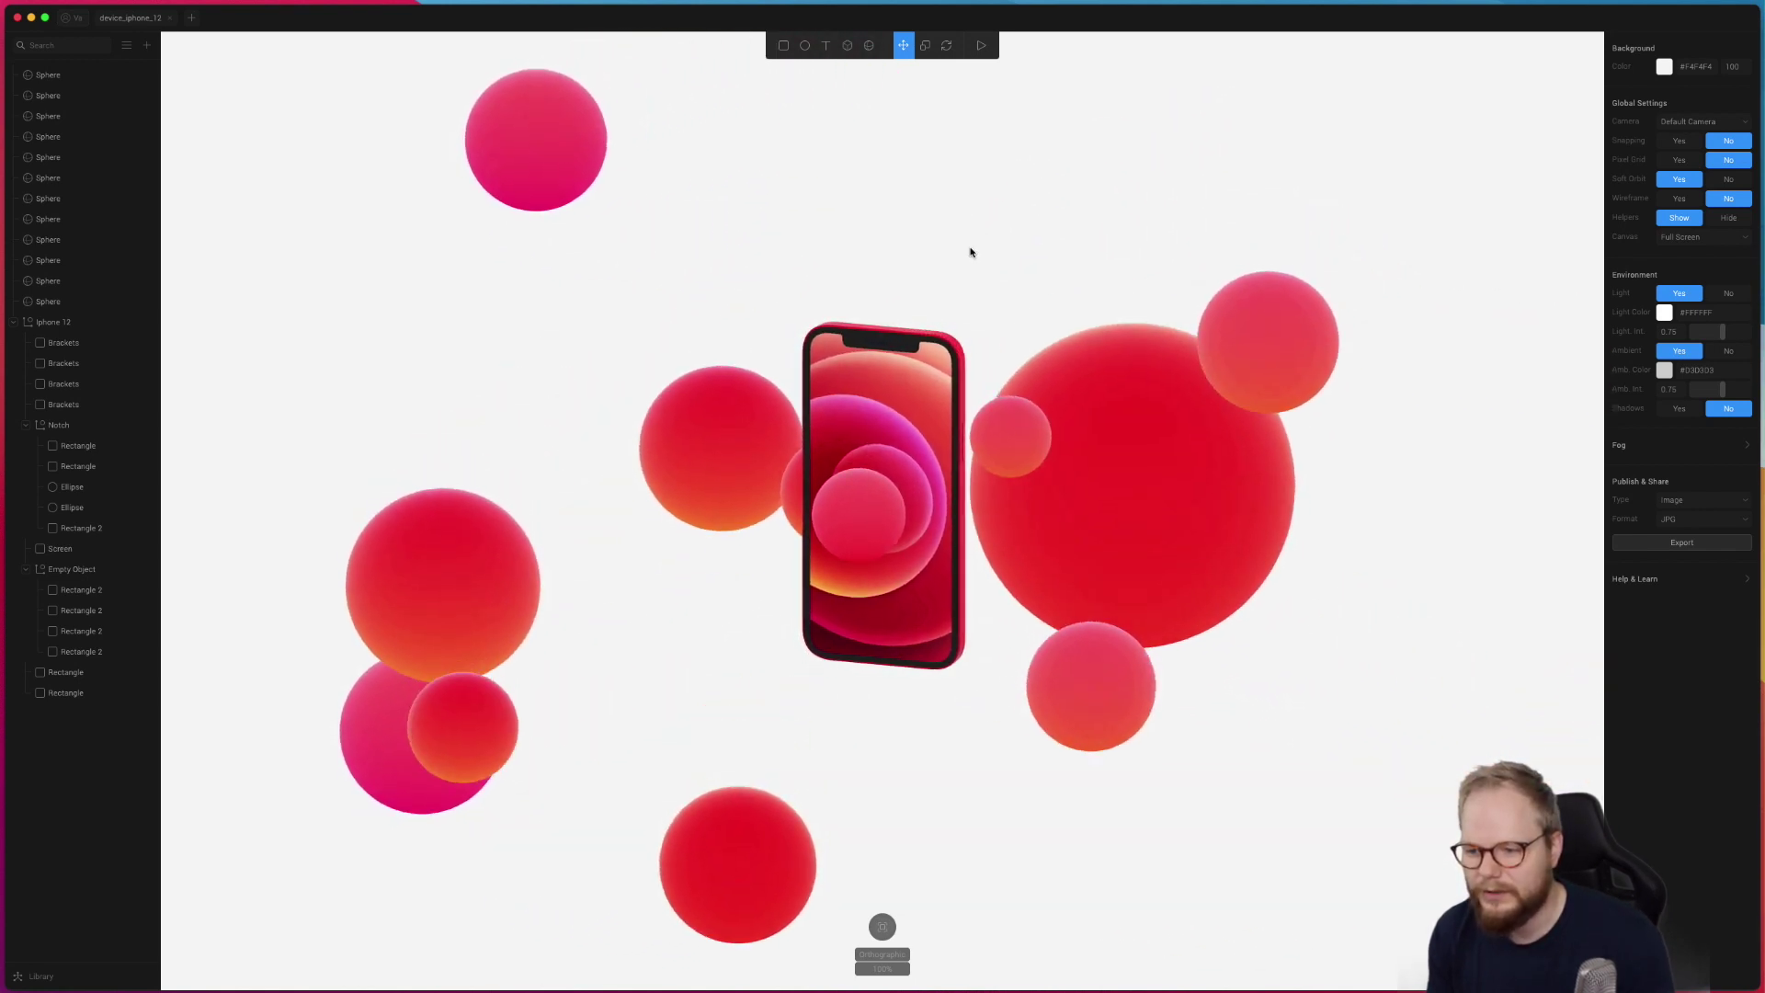
Step: Inspect the iPhone scene from bottom, top and perspective views, zoomed out, then return to orthographic
mouse_move(883, 926)
click(800, 927)
click(760, 928)
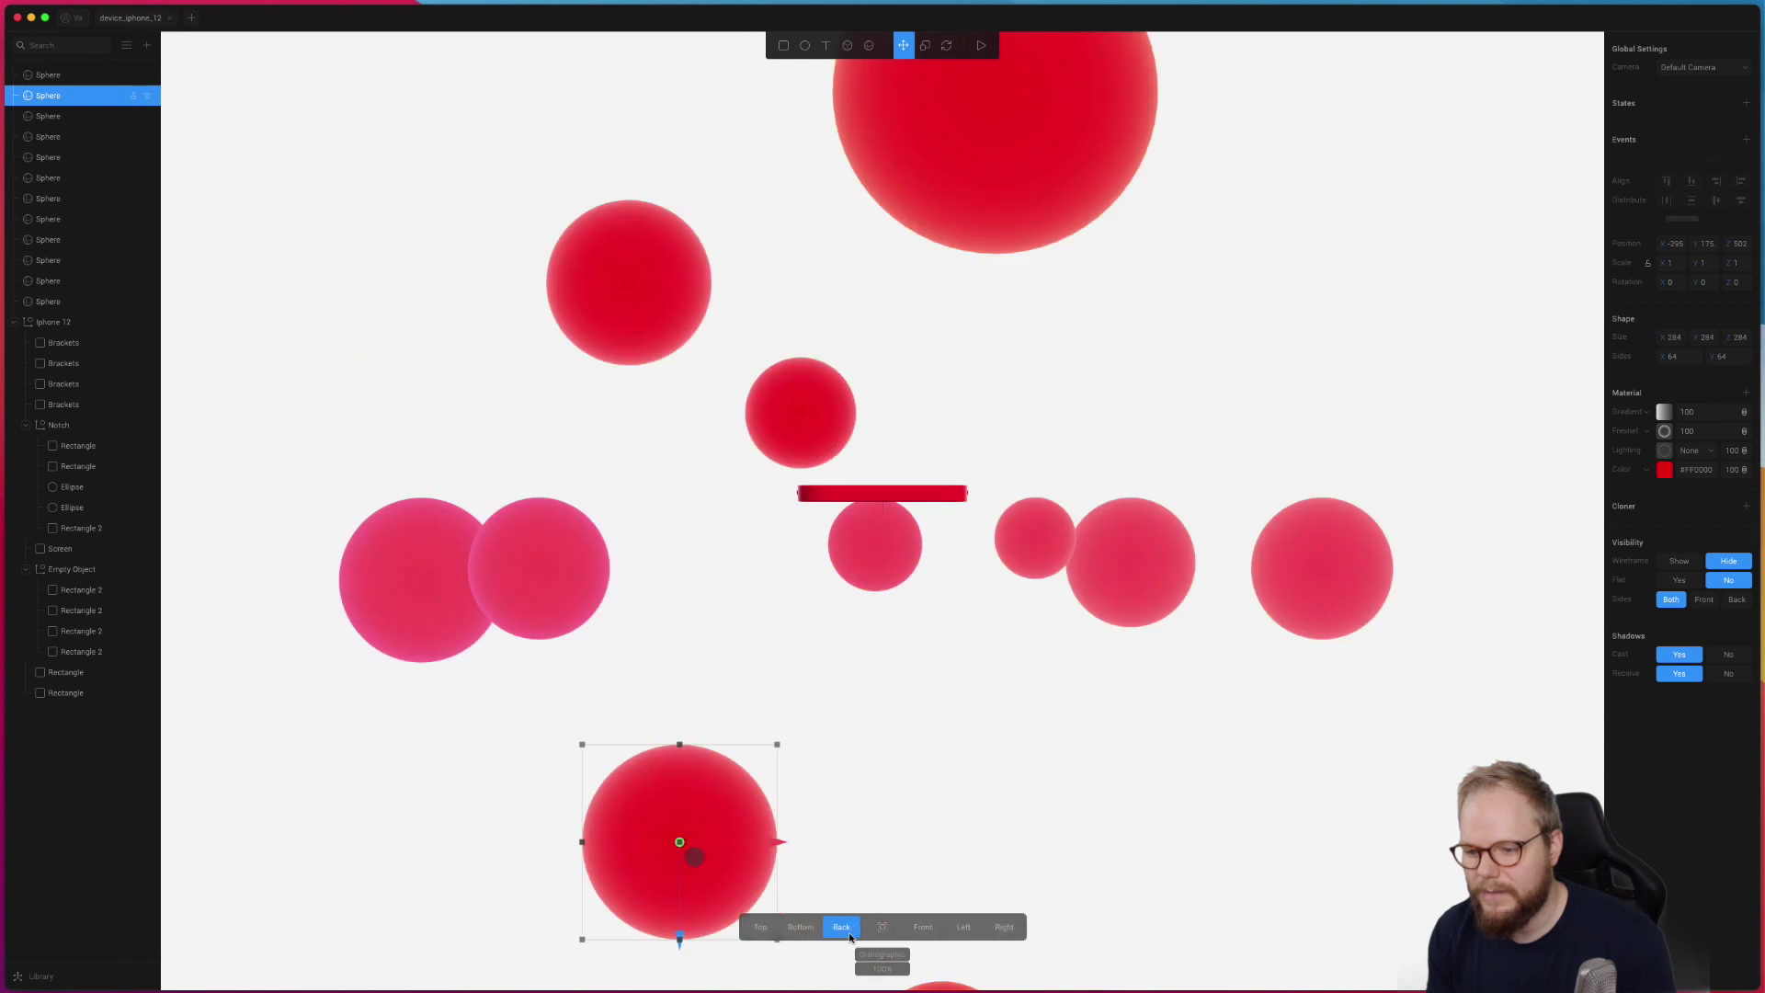
click(882, 927)
click(883, 954)
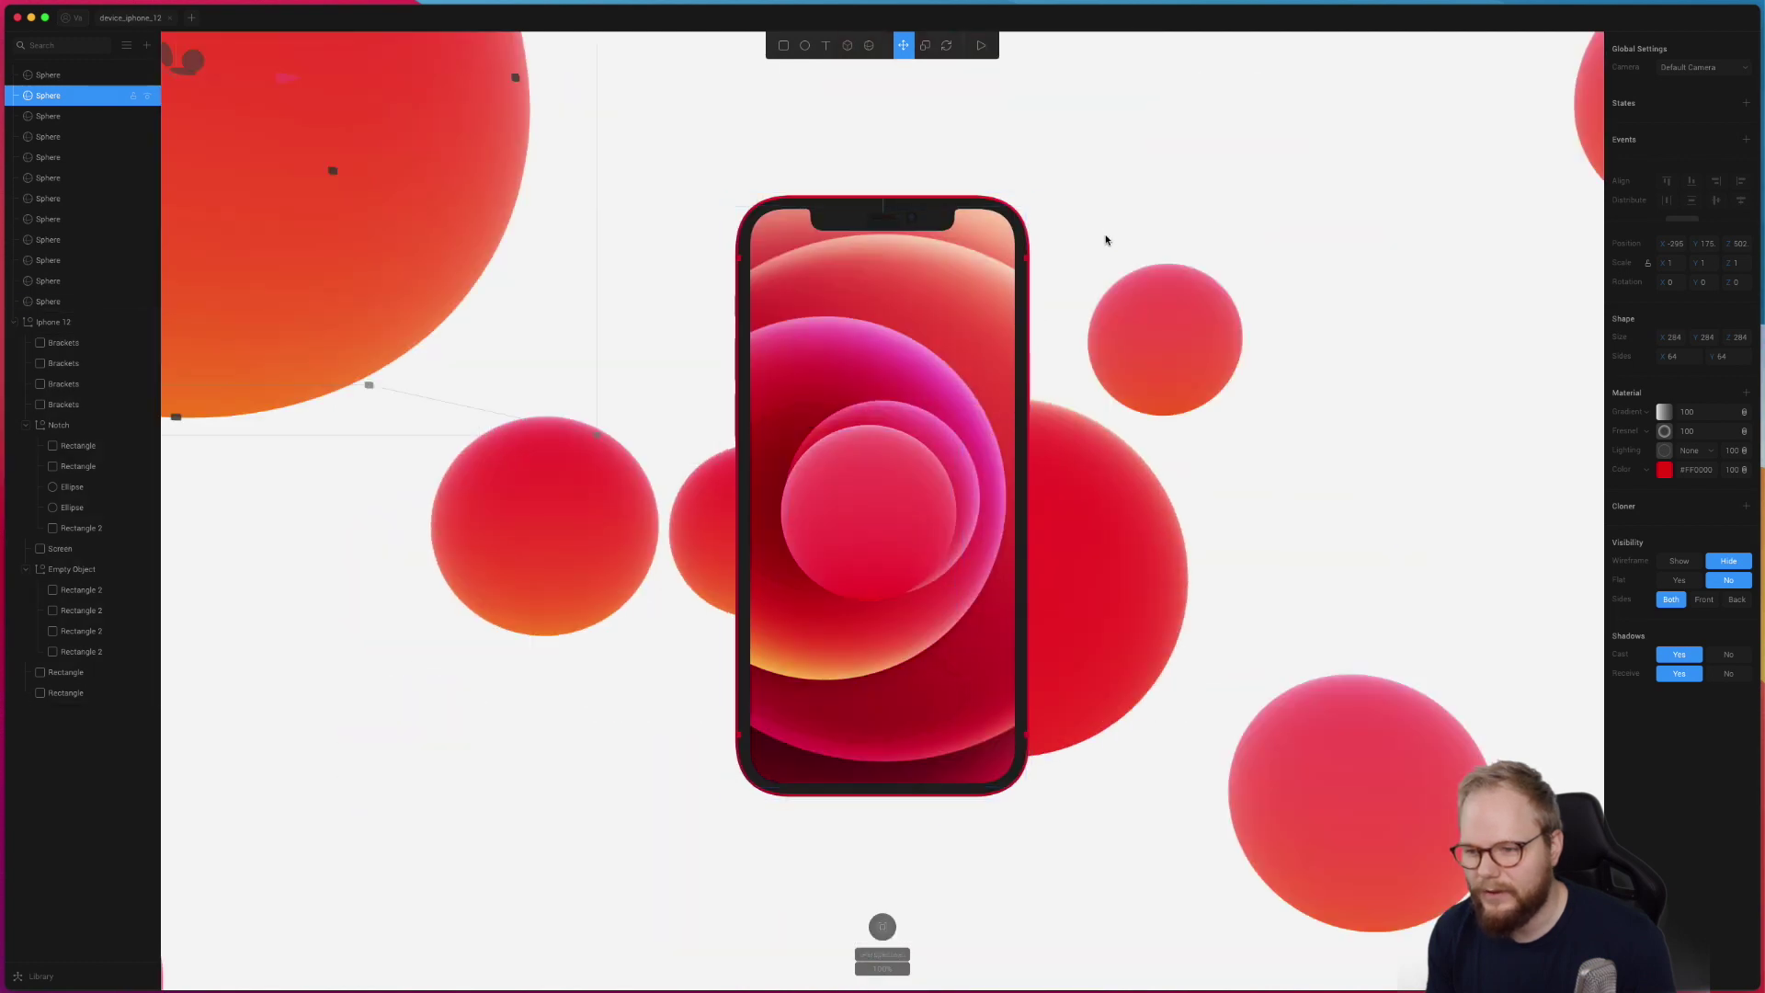
click(896, 973)
click(846, 850)
click(632, 292)
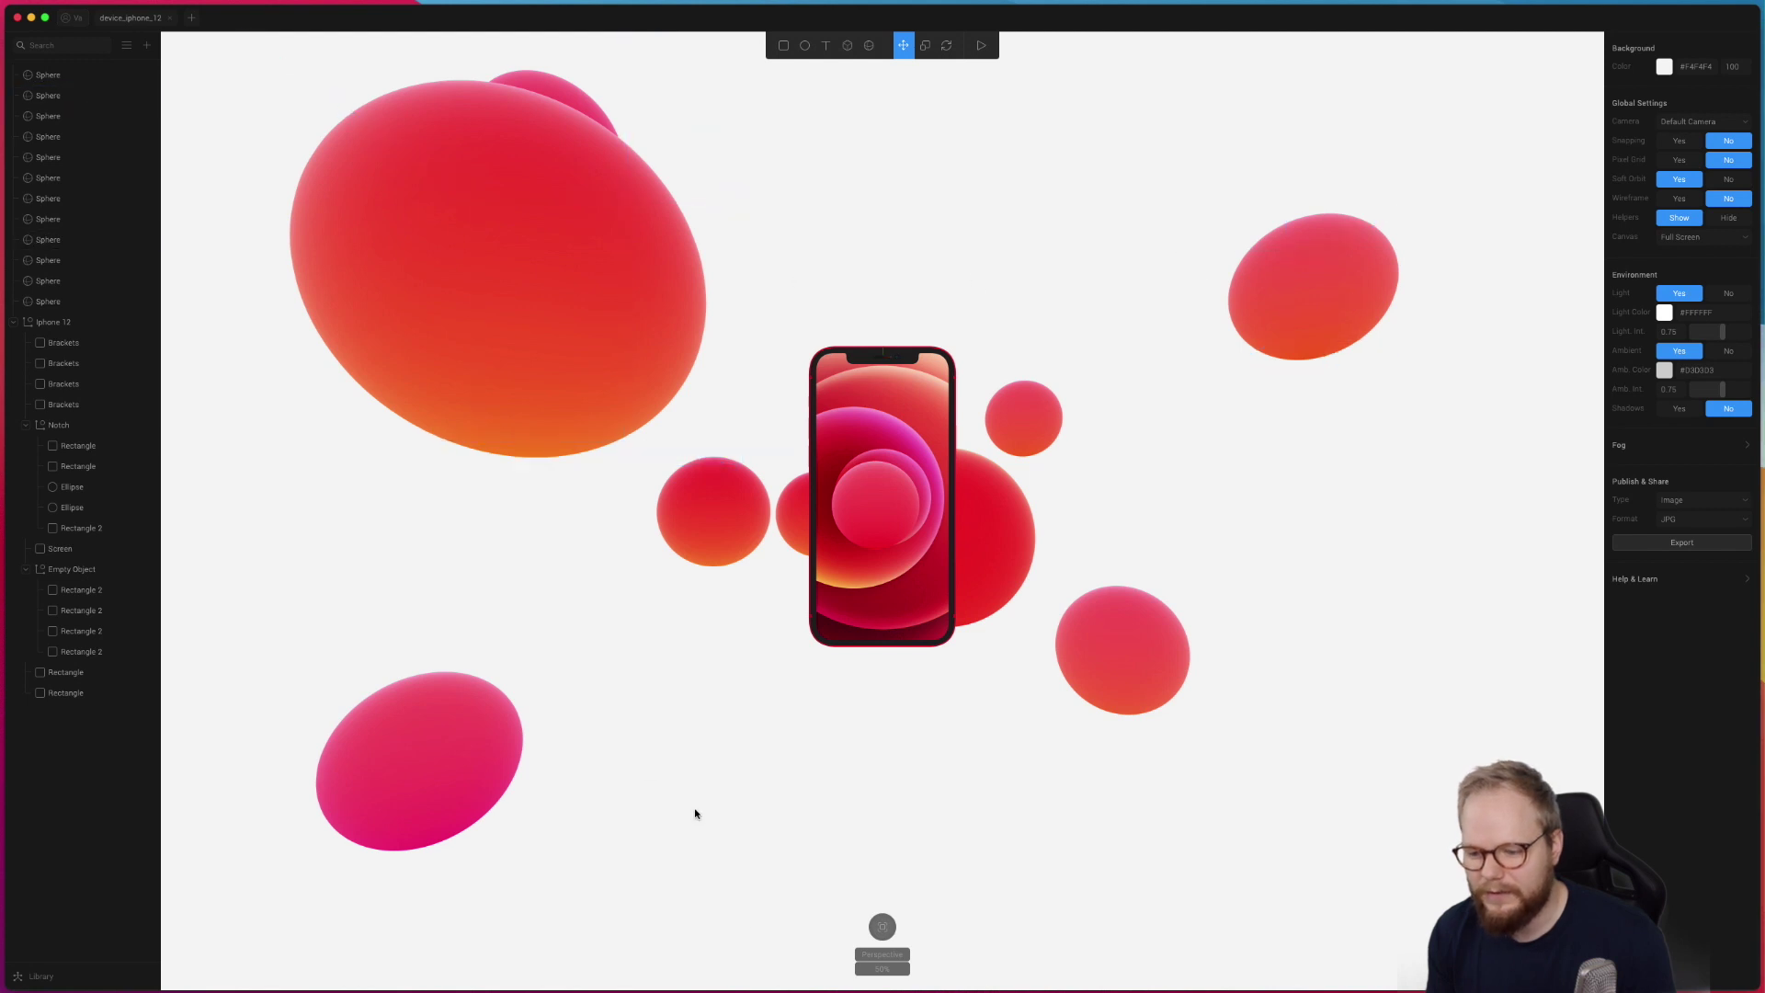
click(880, 950)
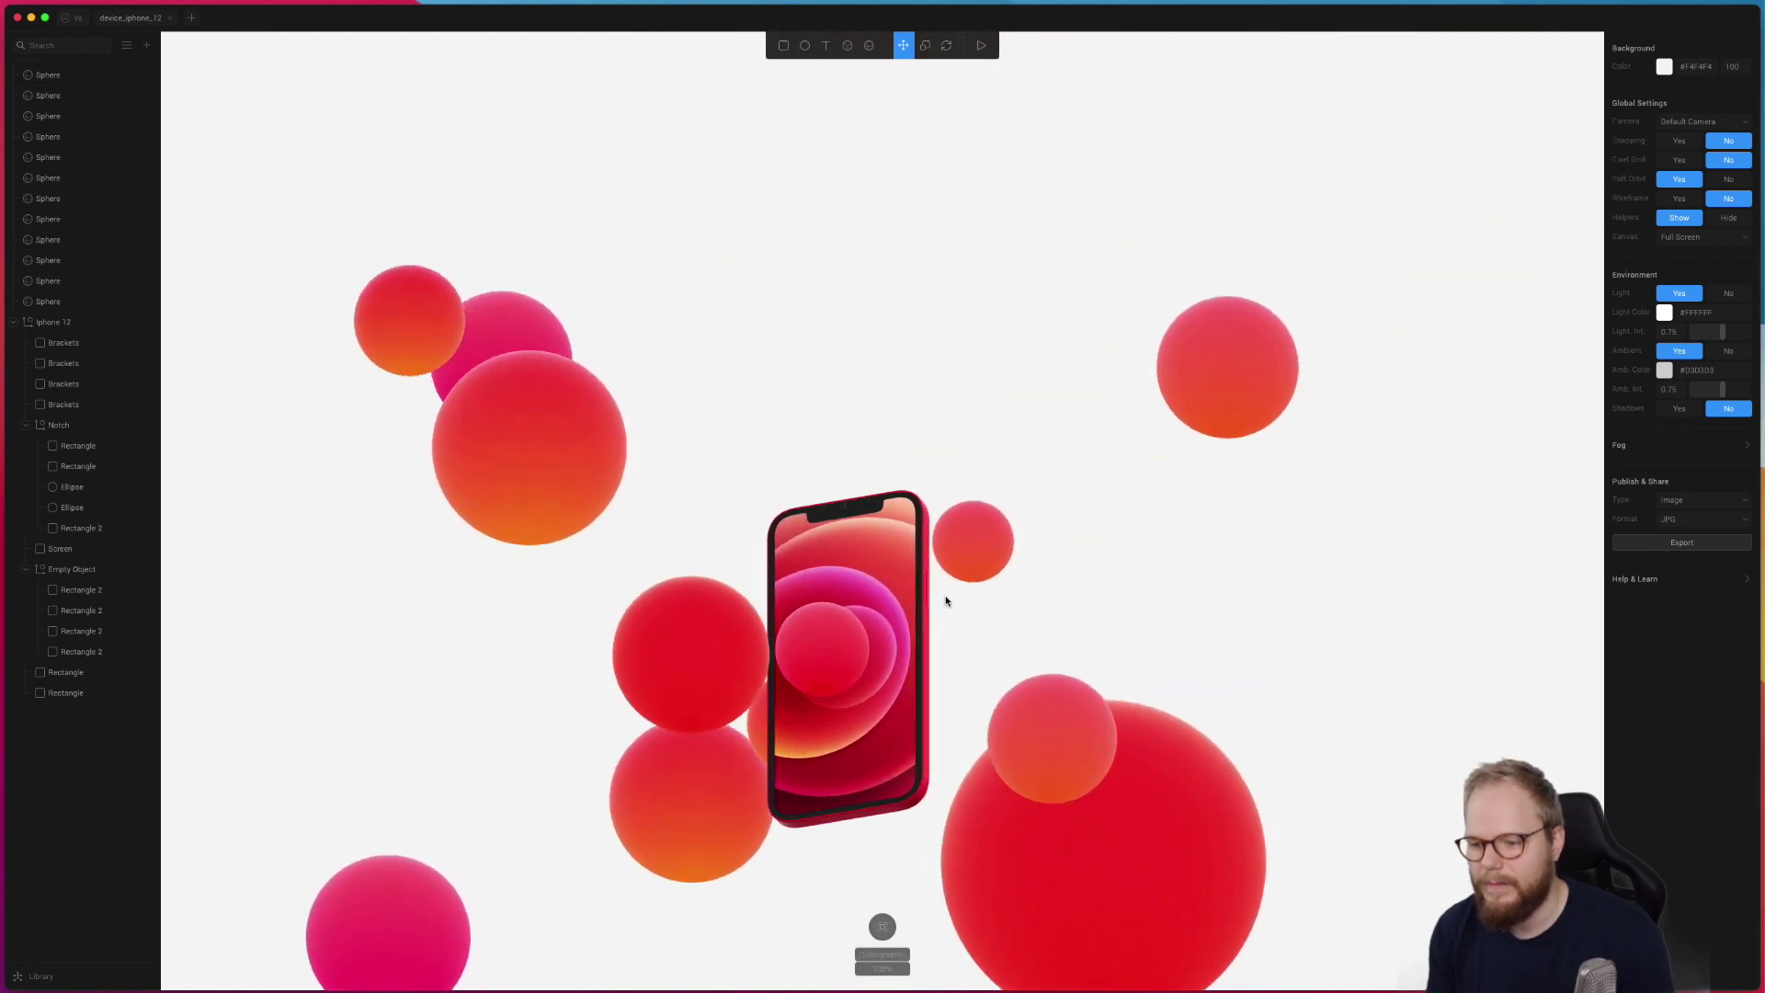
Step: Drag the iPhone 12 higher in the scene and deselect it
click(813, 552)
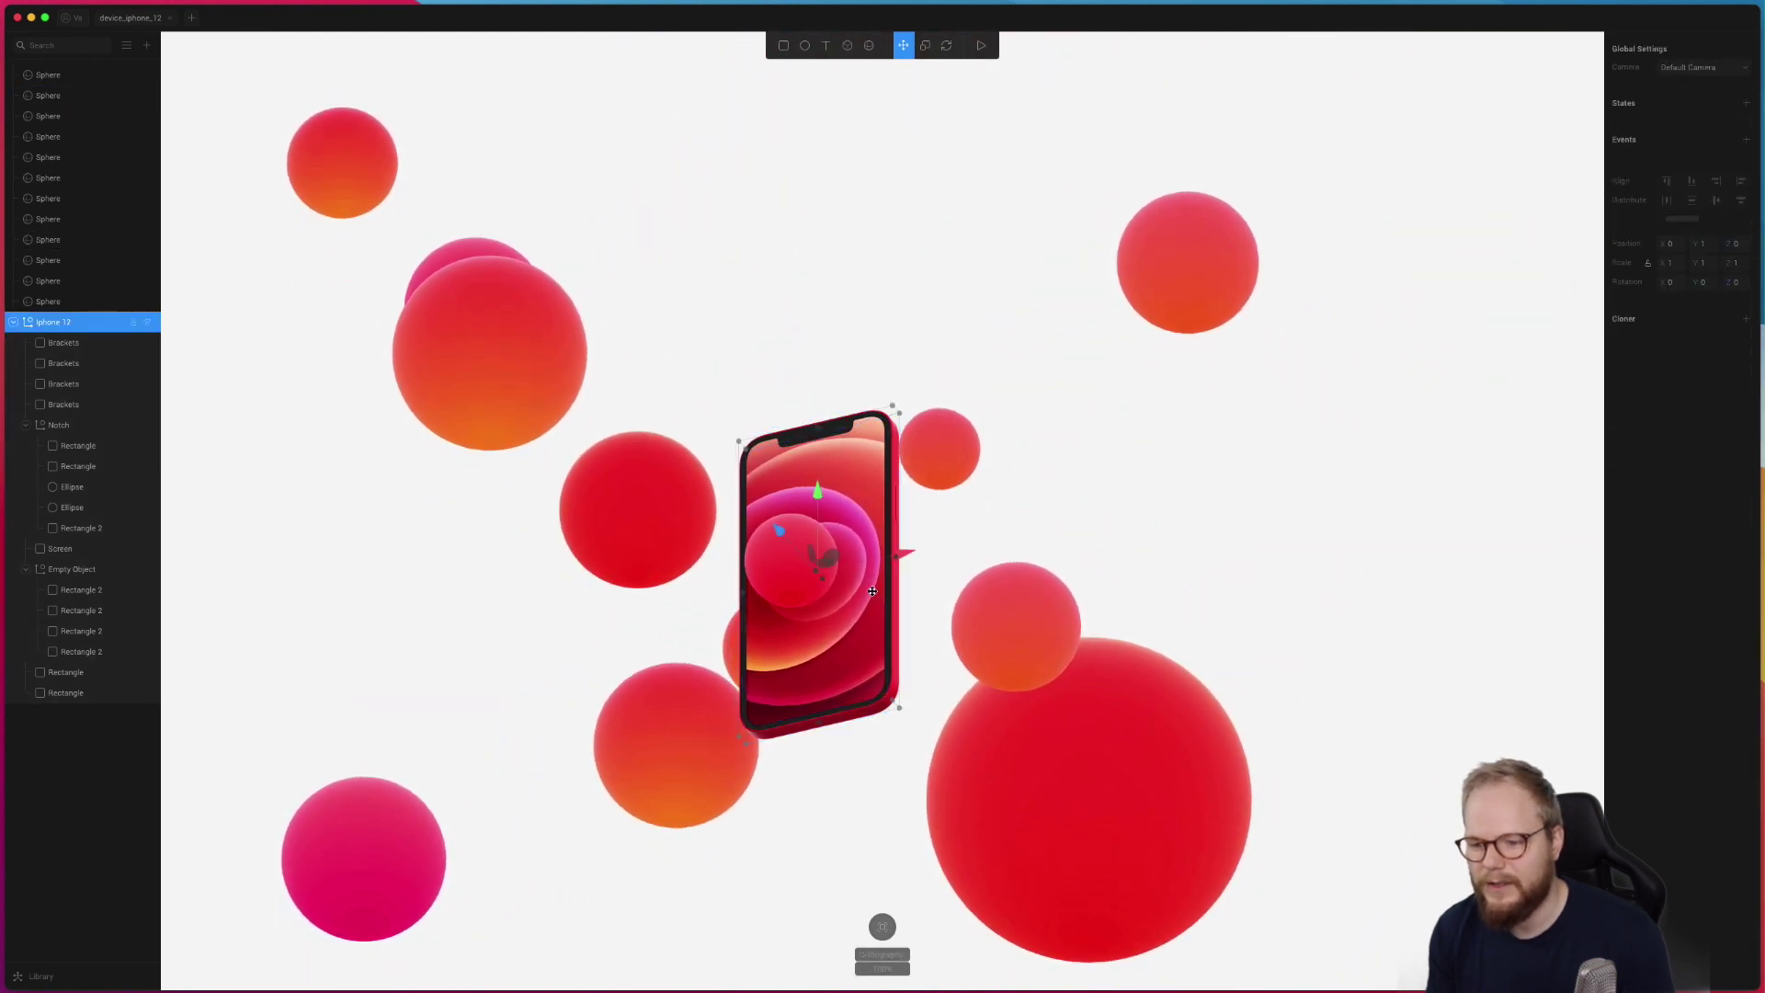
drag(813, 551, 878, 369)
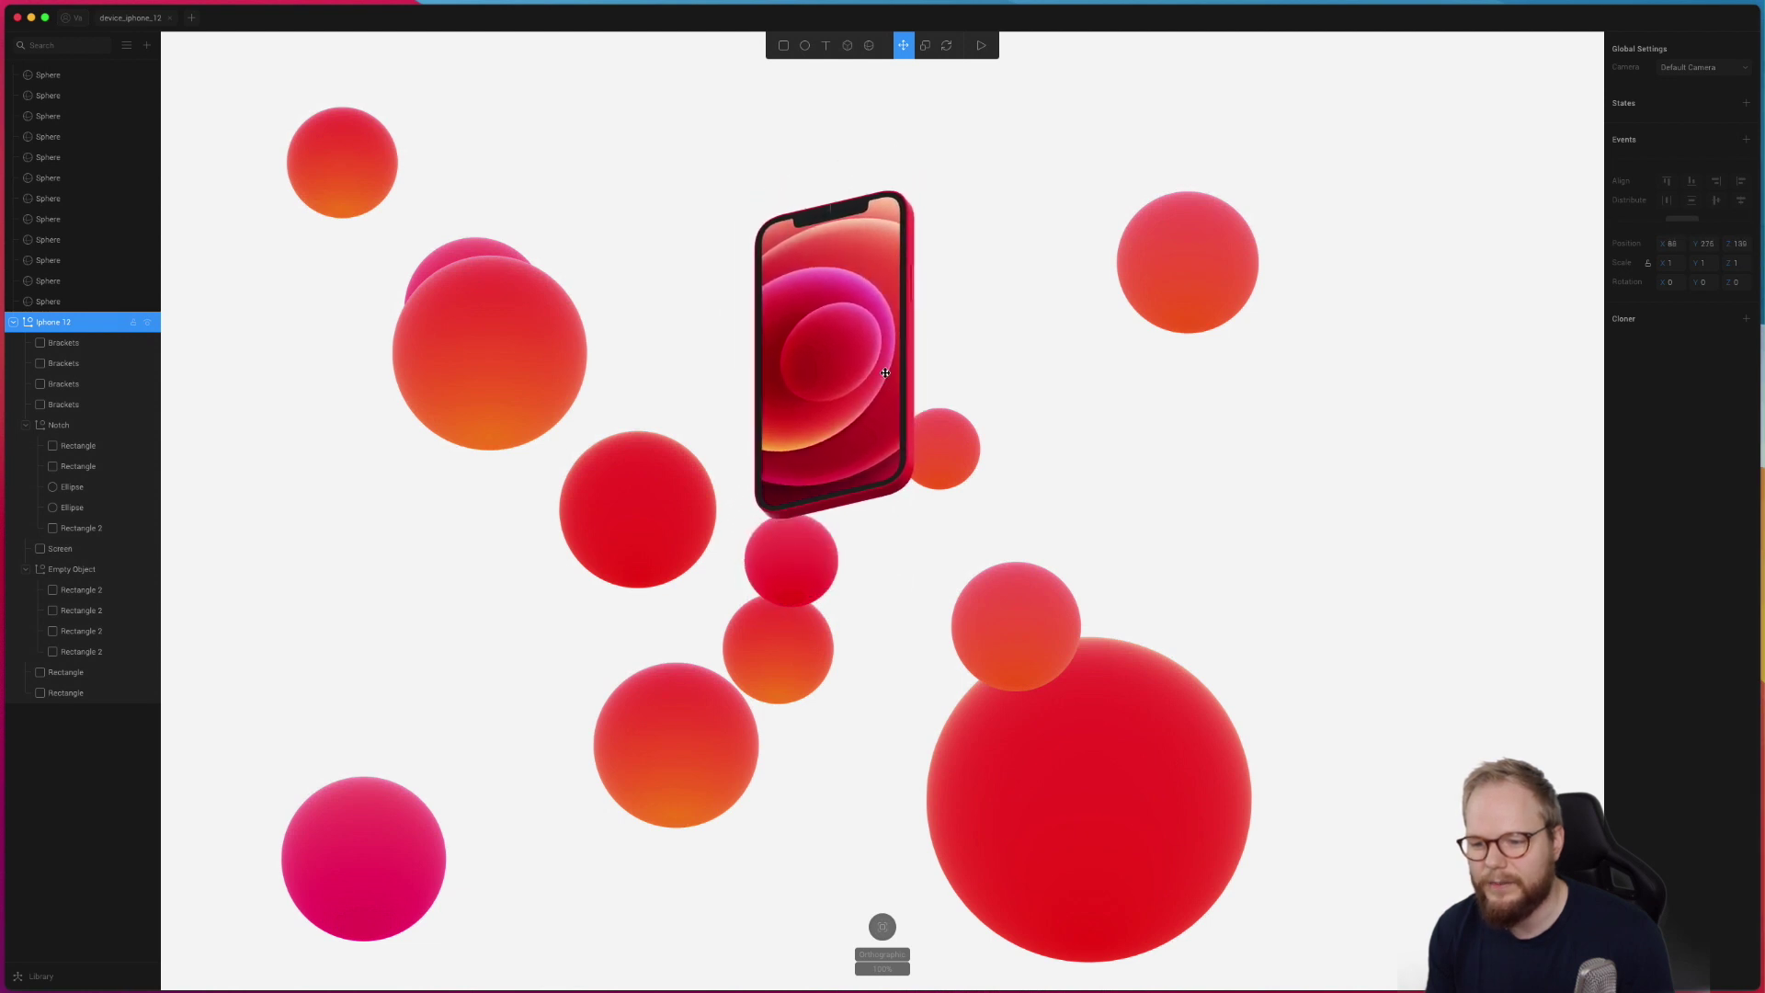
key(Escape)
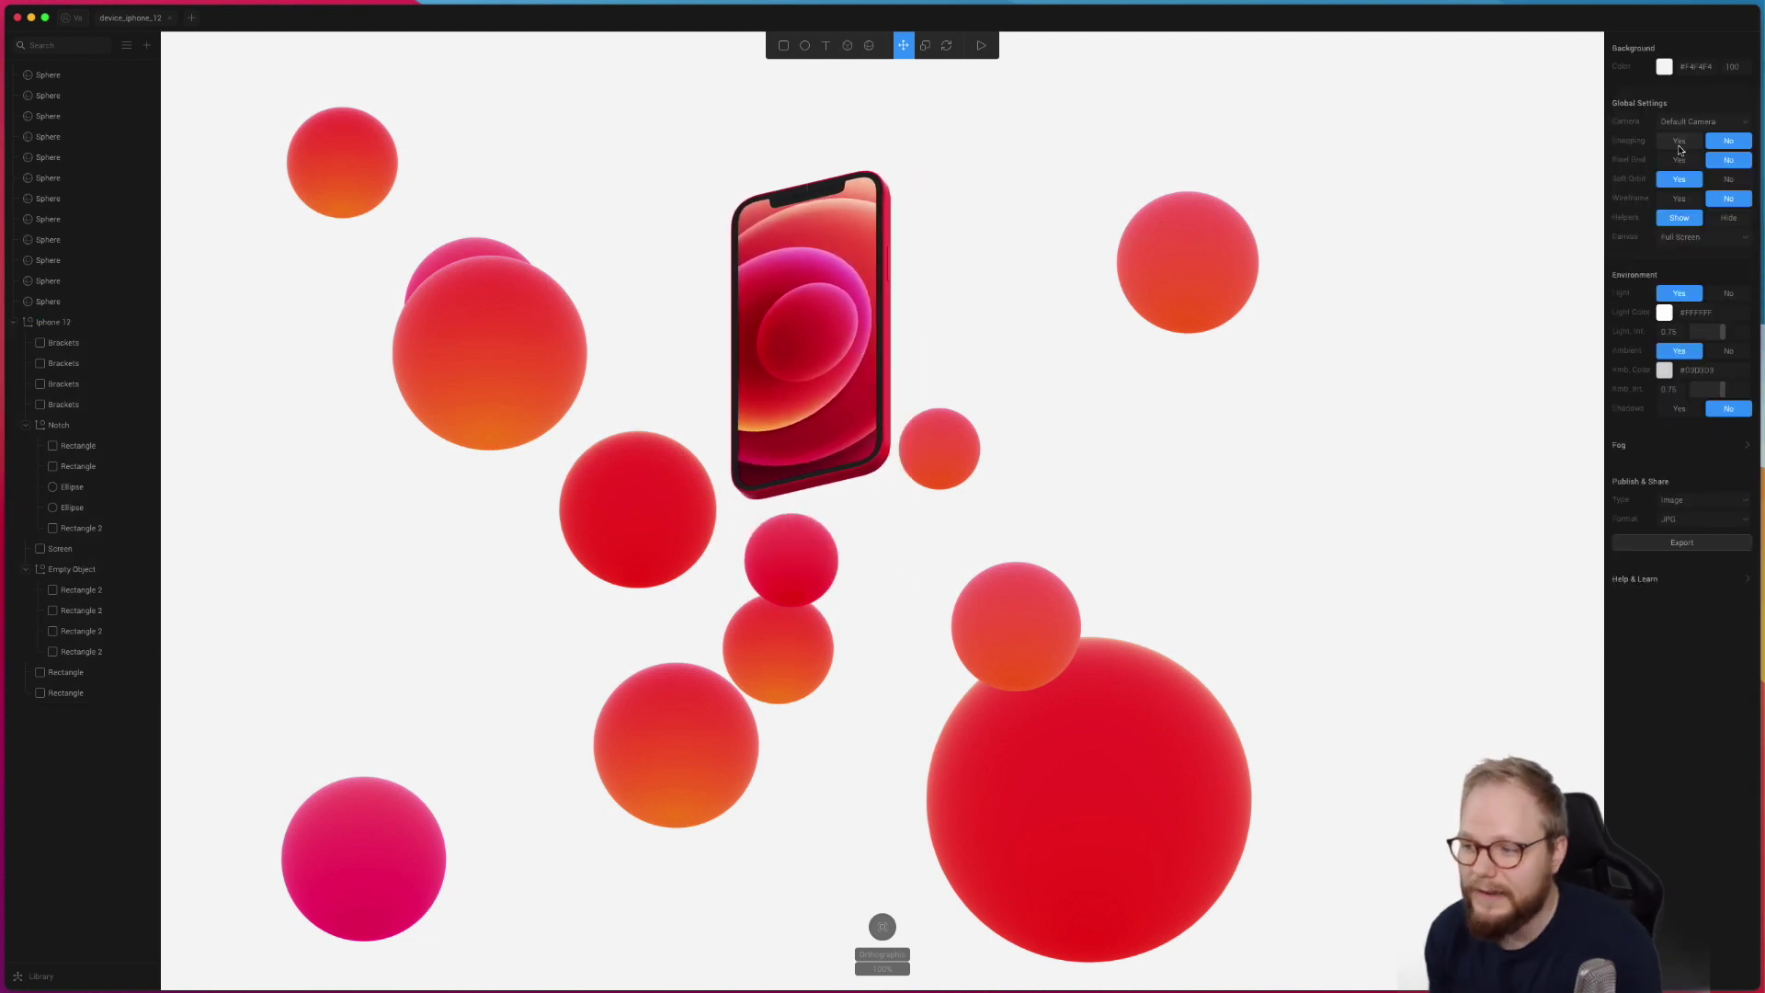
click(1664, 68)
Step: Try red, magenta, orange and light green backgrounds, then settle on a near-black grey
drag(1674, 181, 1646, 204)
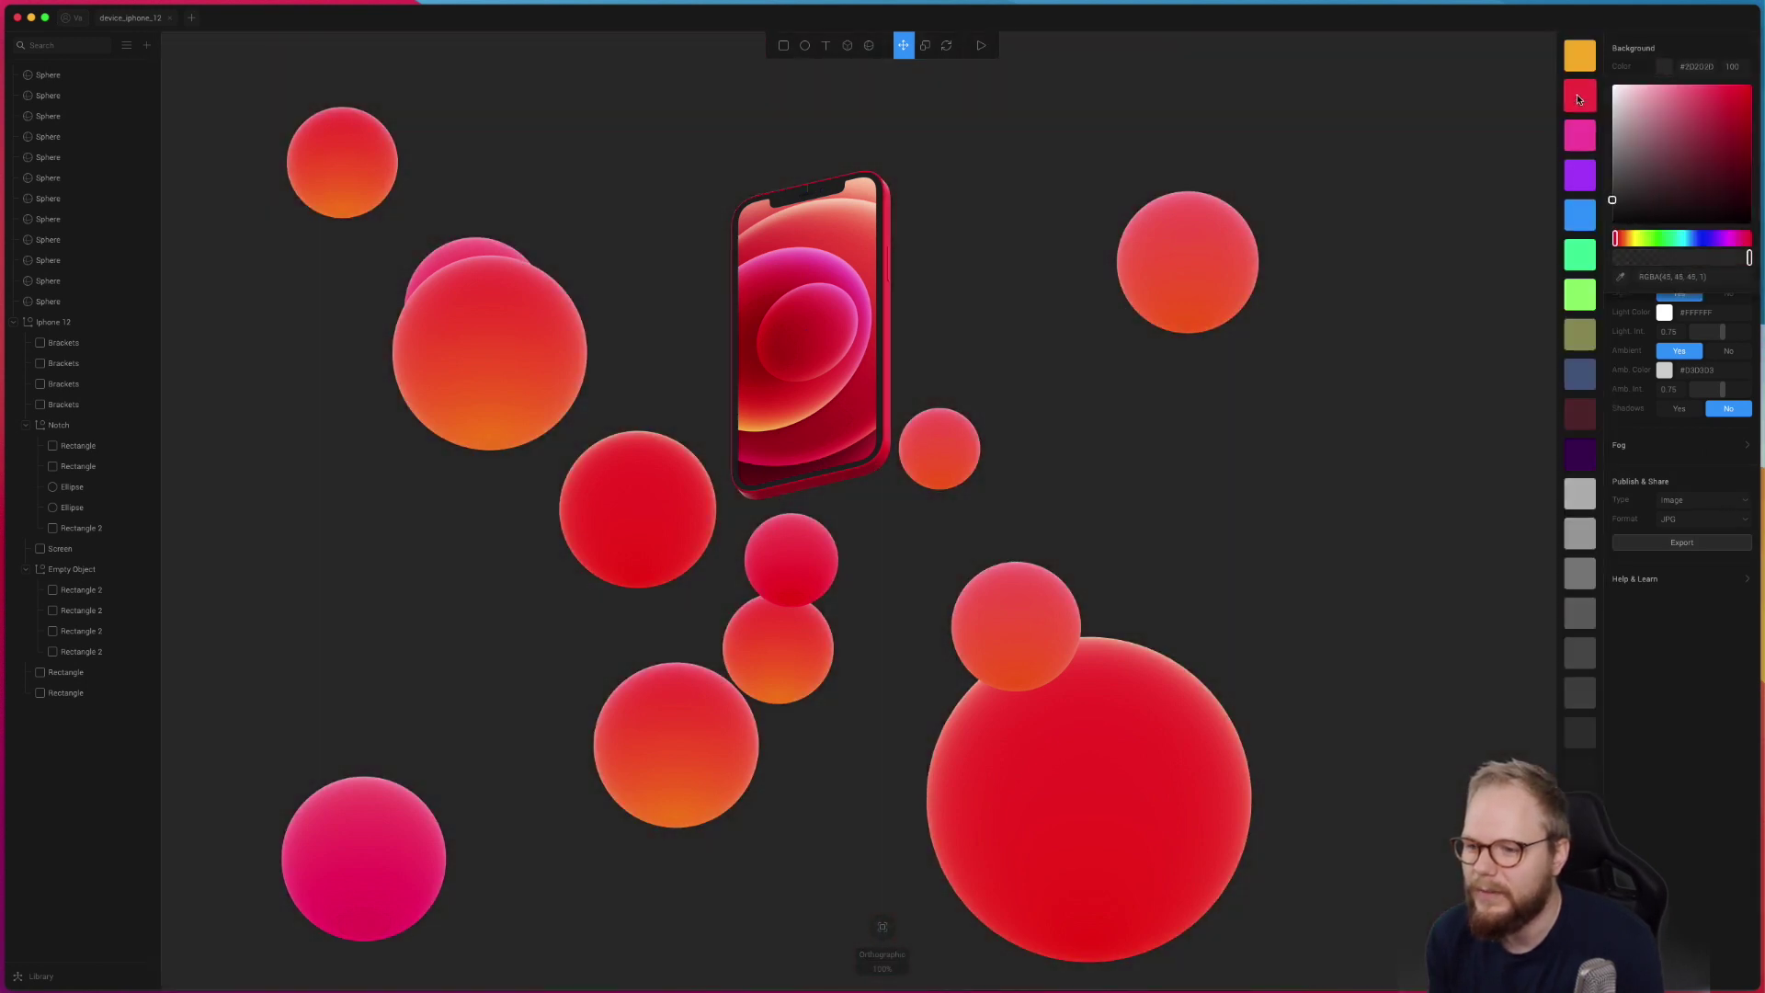
click(1578, 94)
click(1583, 125)
click(1584, 50)
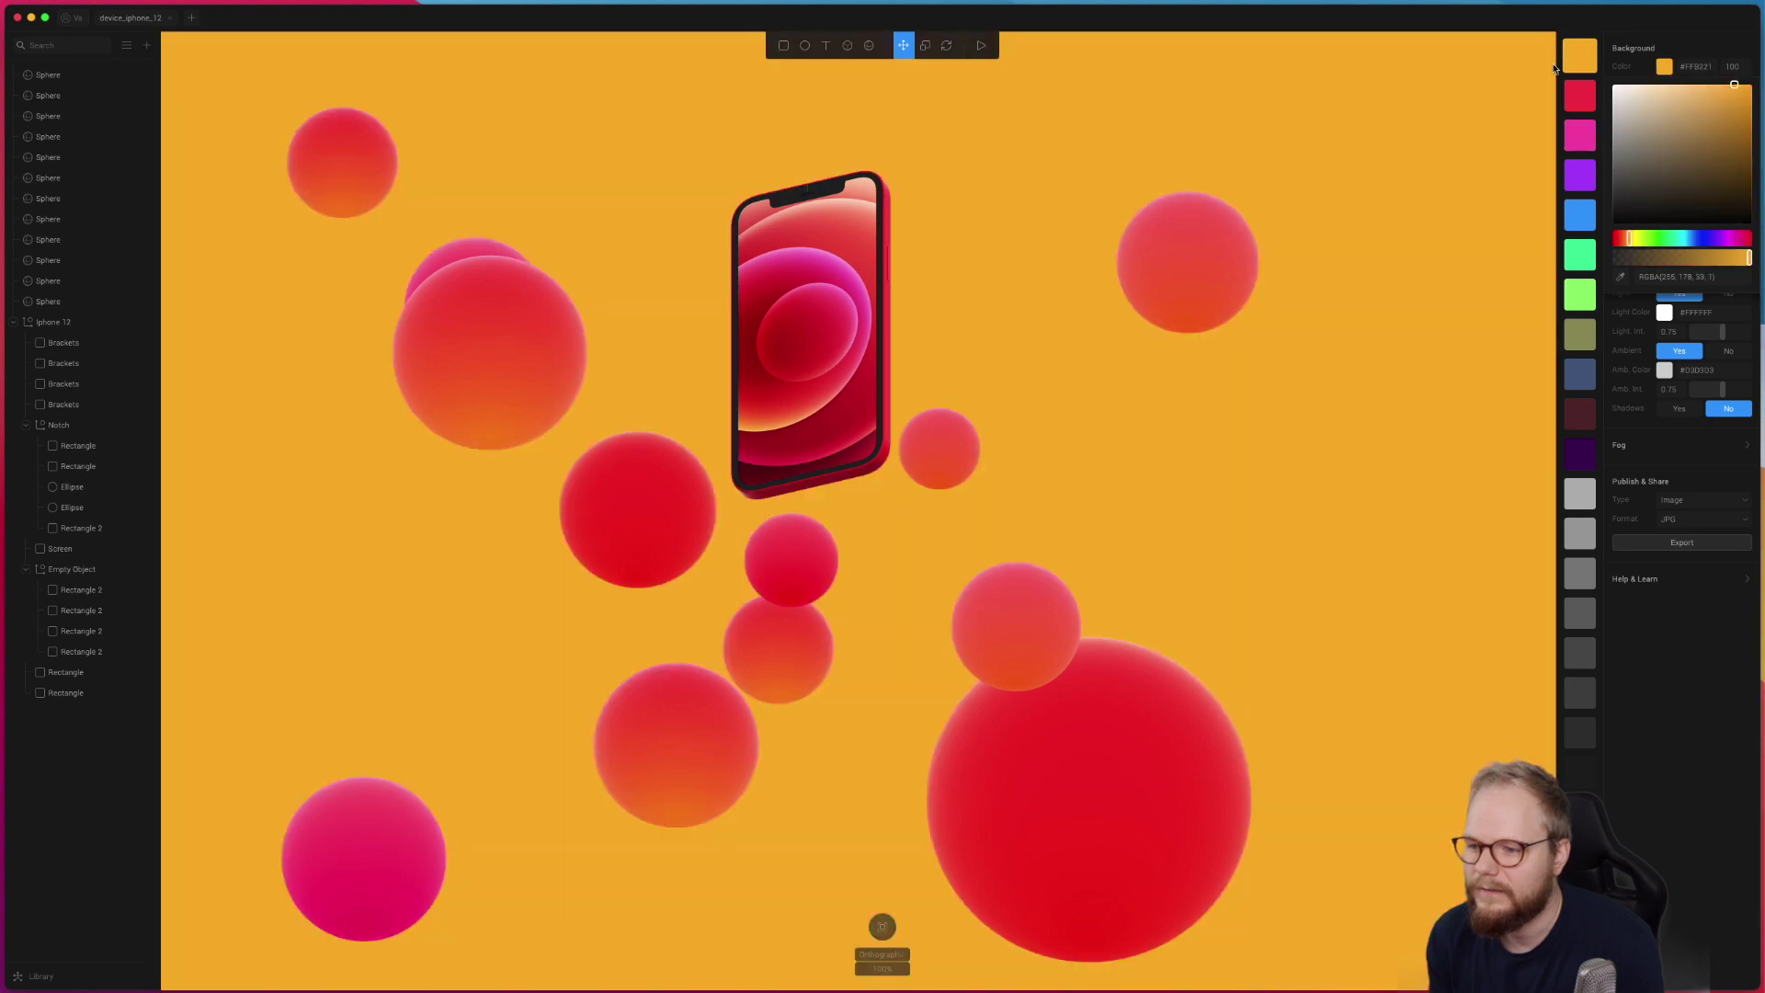
click(1580, 294)
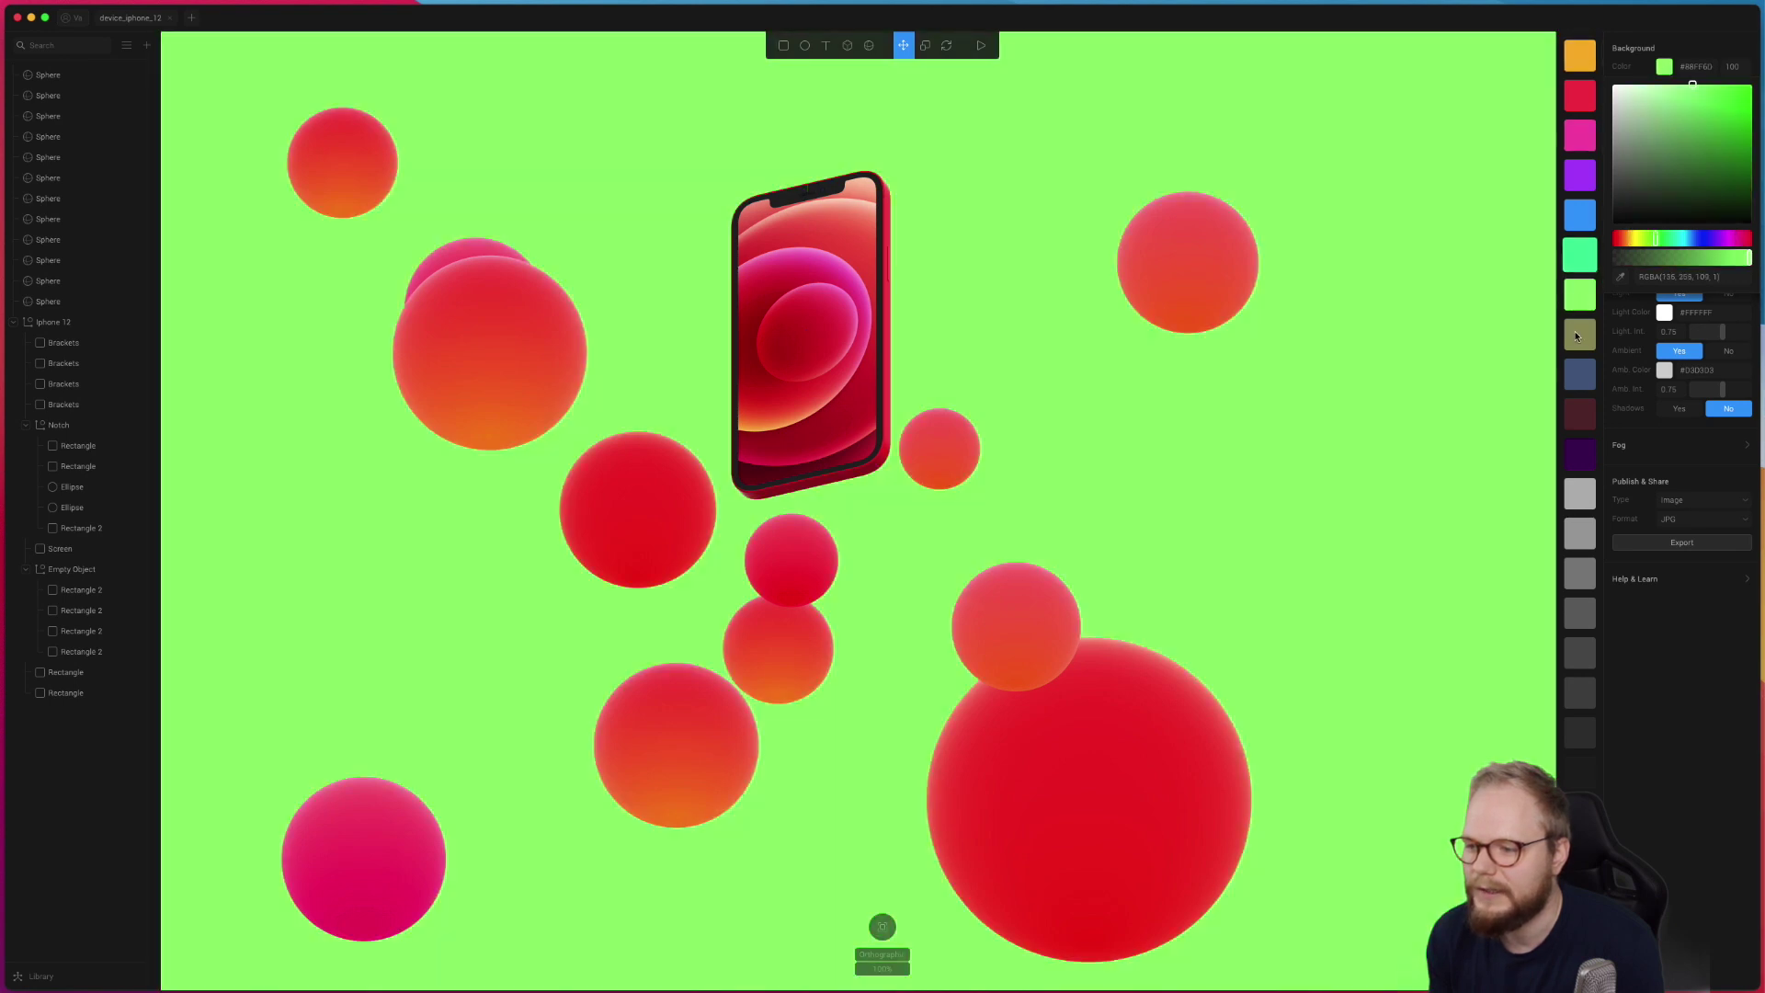
click(1614, 196)
drag(1614, 196, 1611, 208)
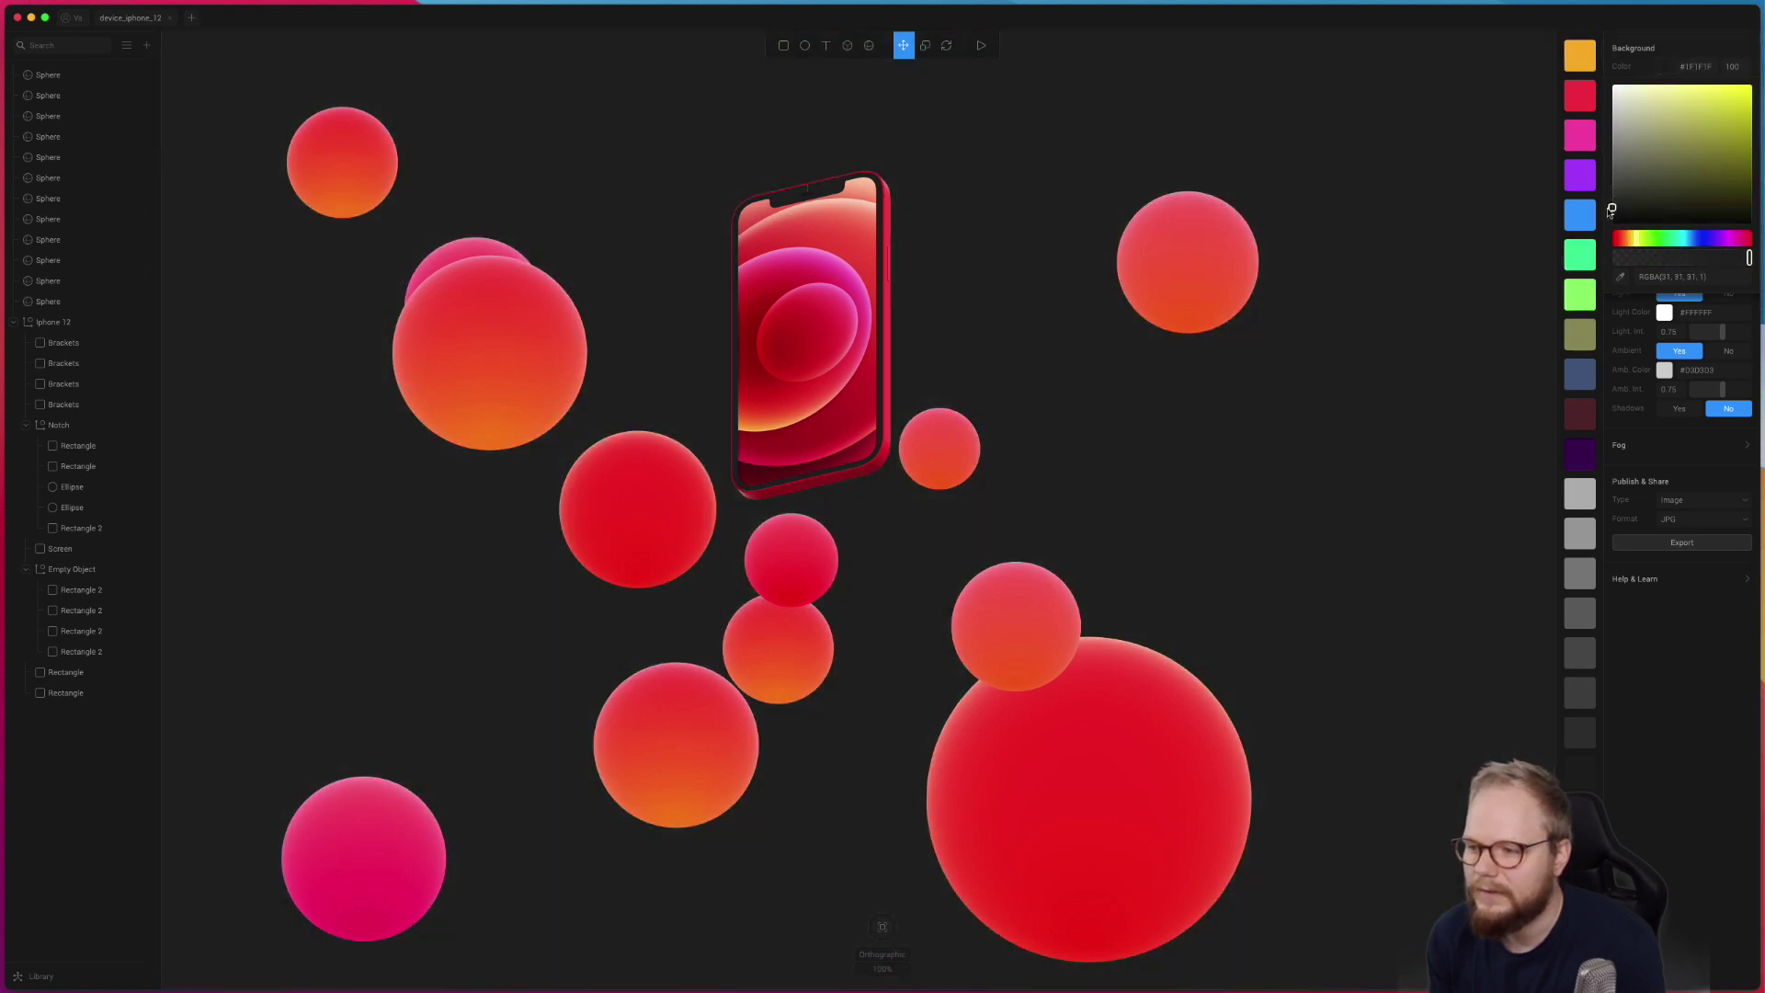
click(1195, 231)
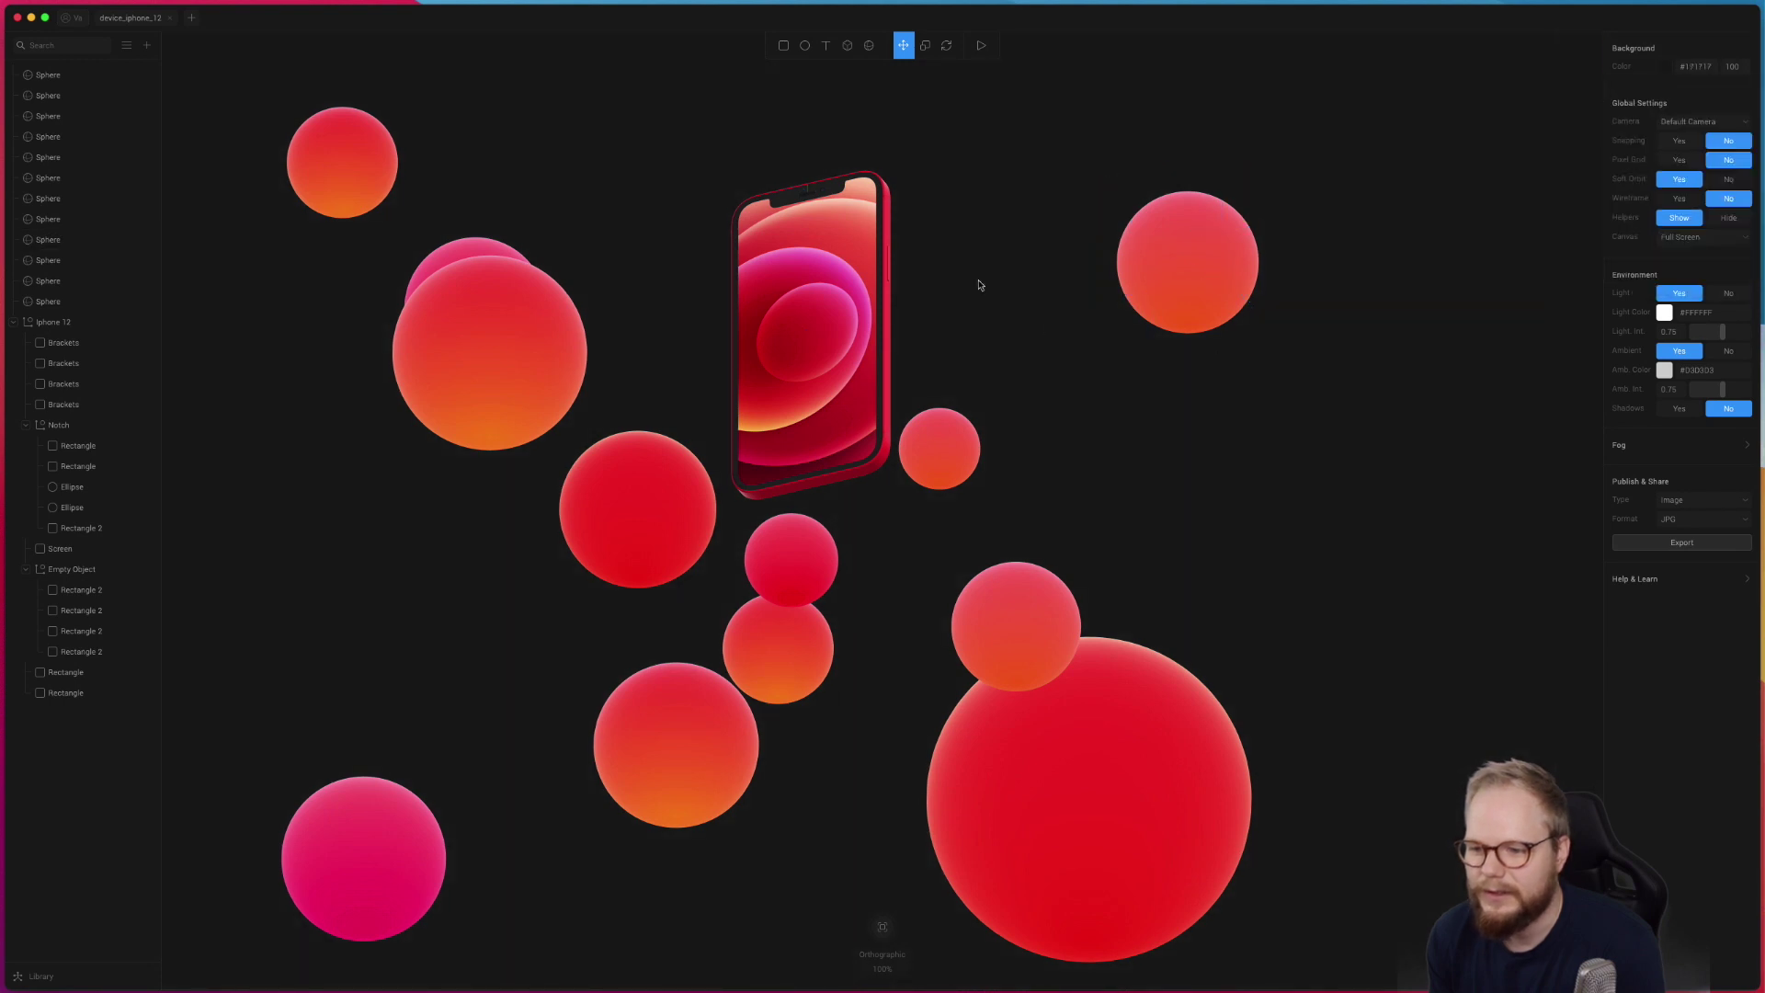
Step: Duplicate the small sphere upward and set its Fresnel material colour to magenta
click(946, 457)
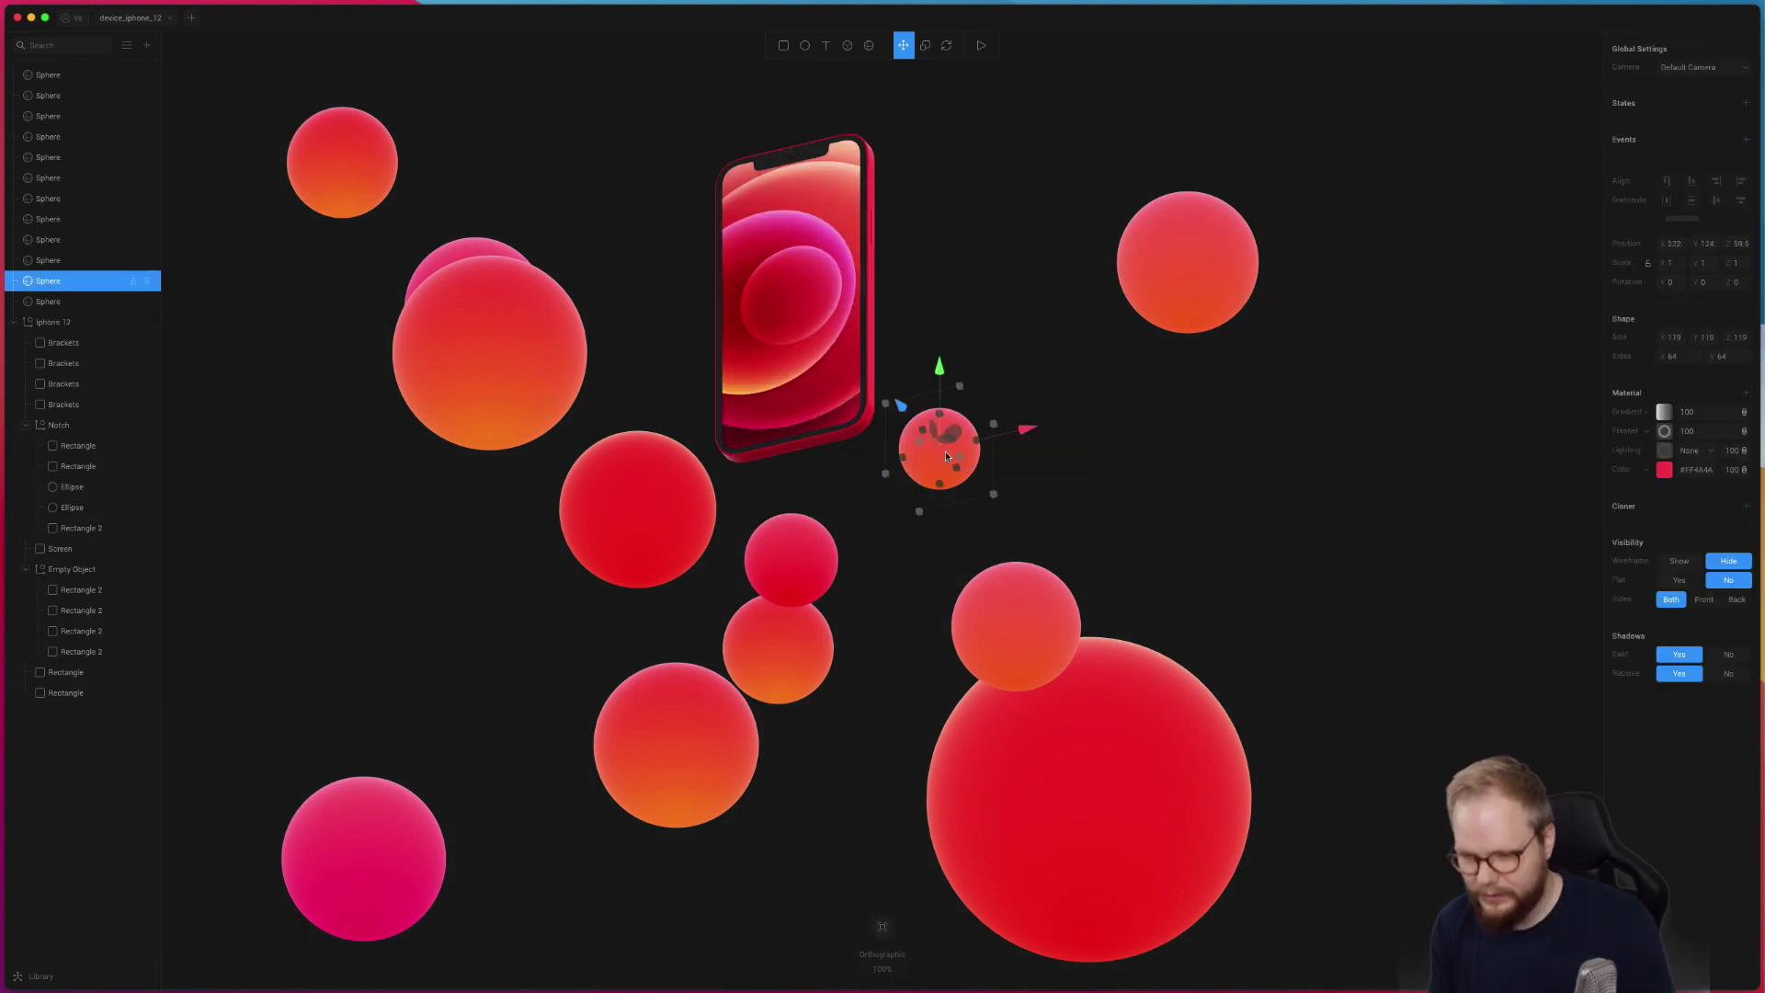
alt+drag(946, 457, 1027, 304)
click(1664, 431)
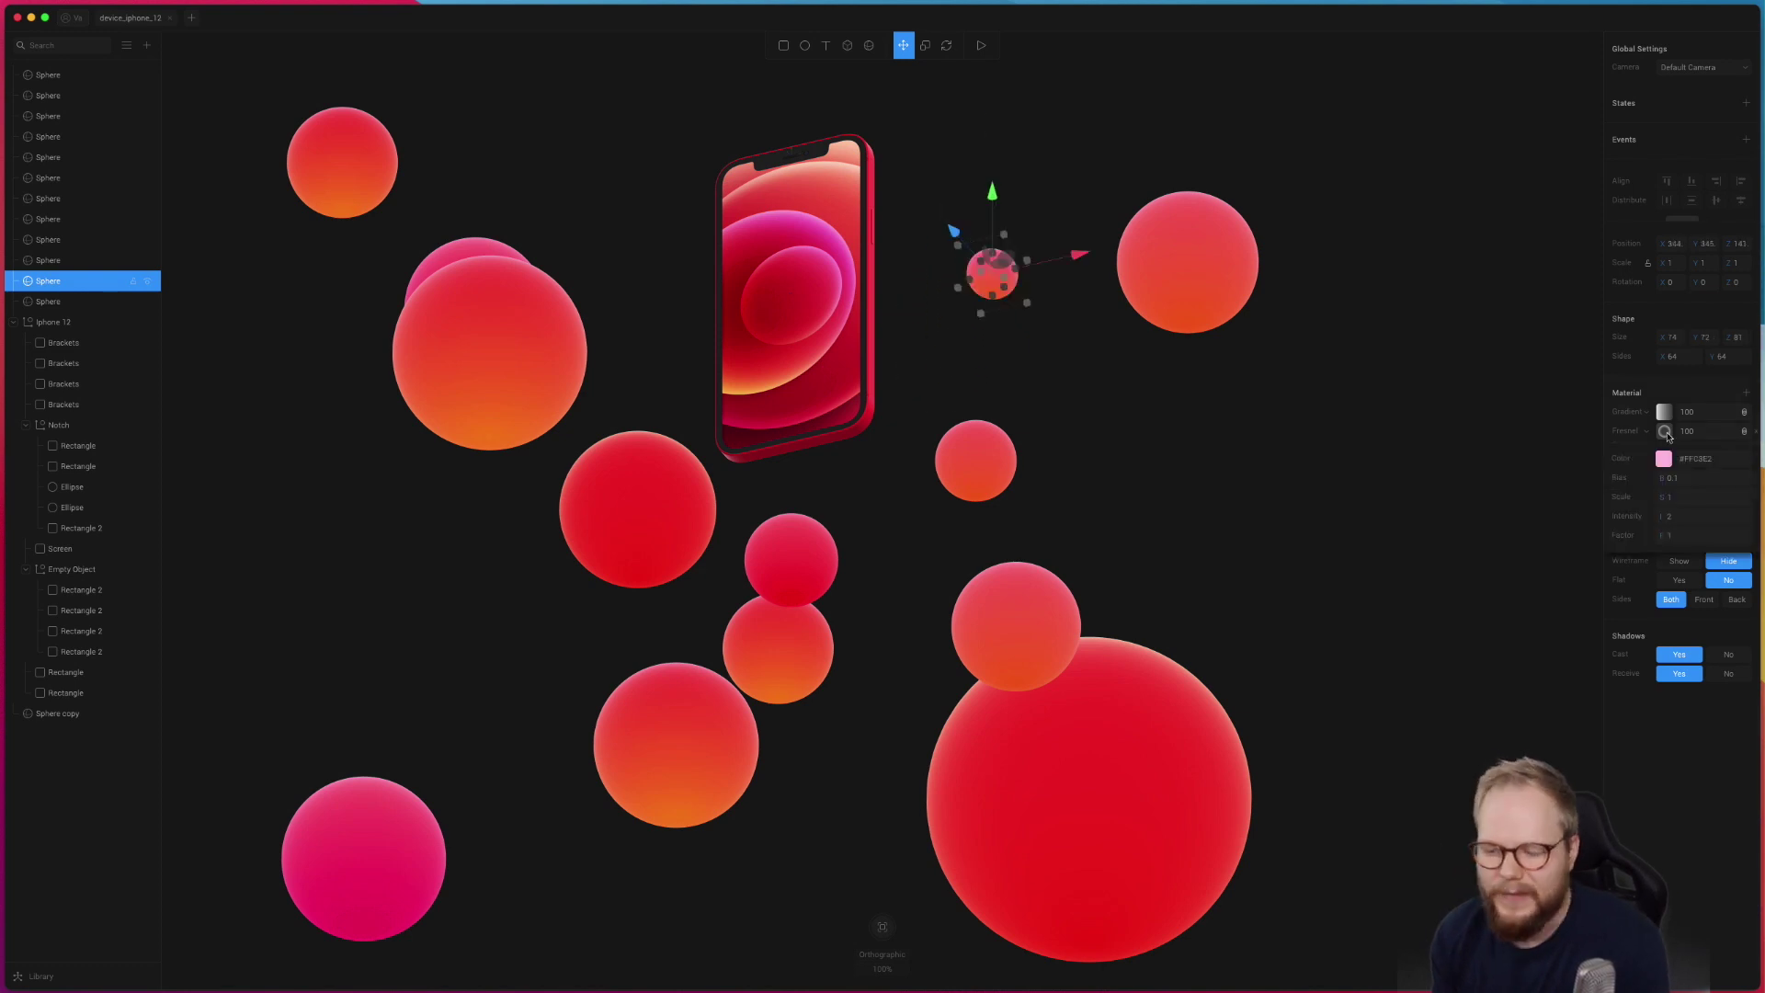
click(1664, 460)
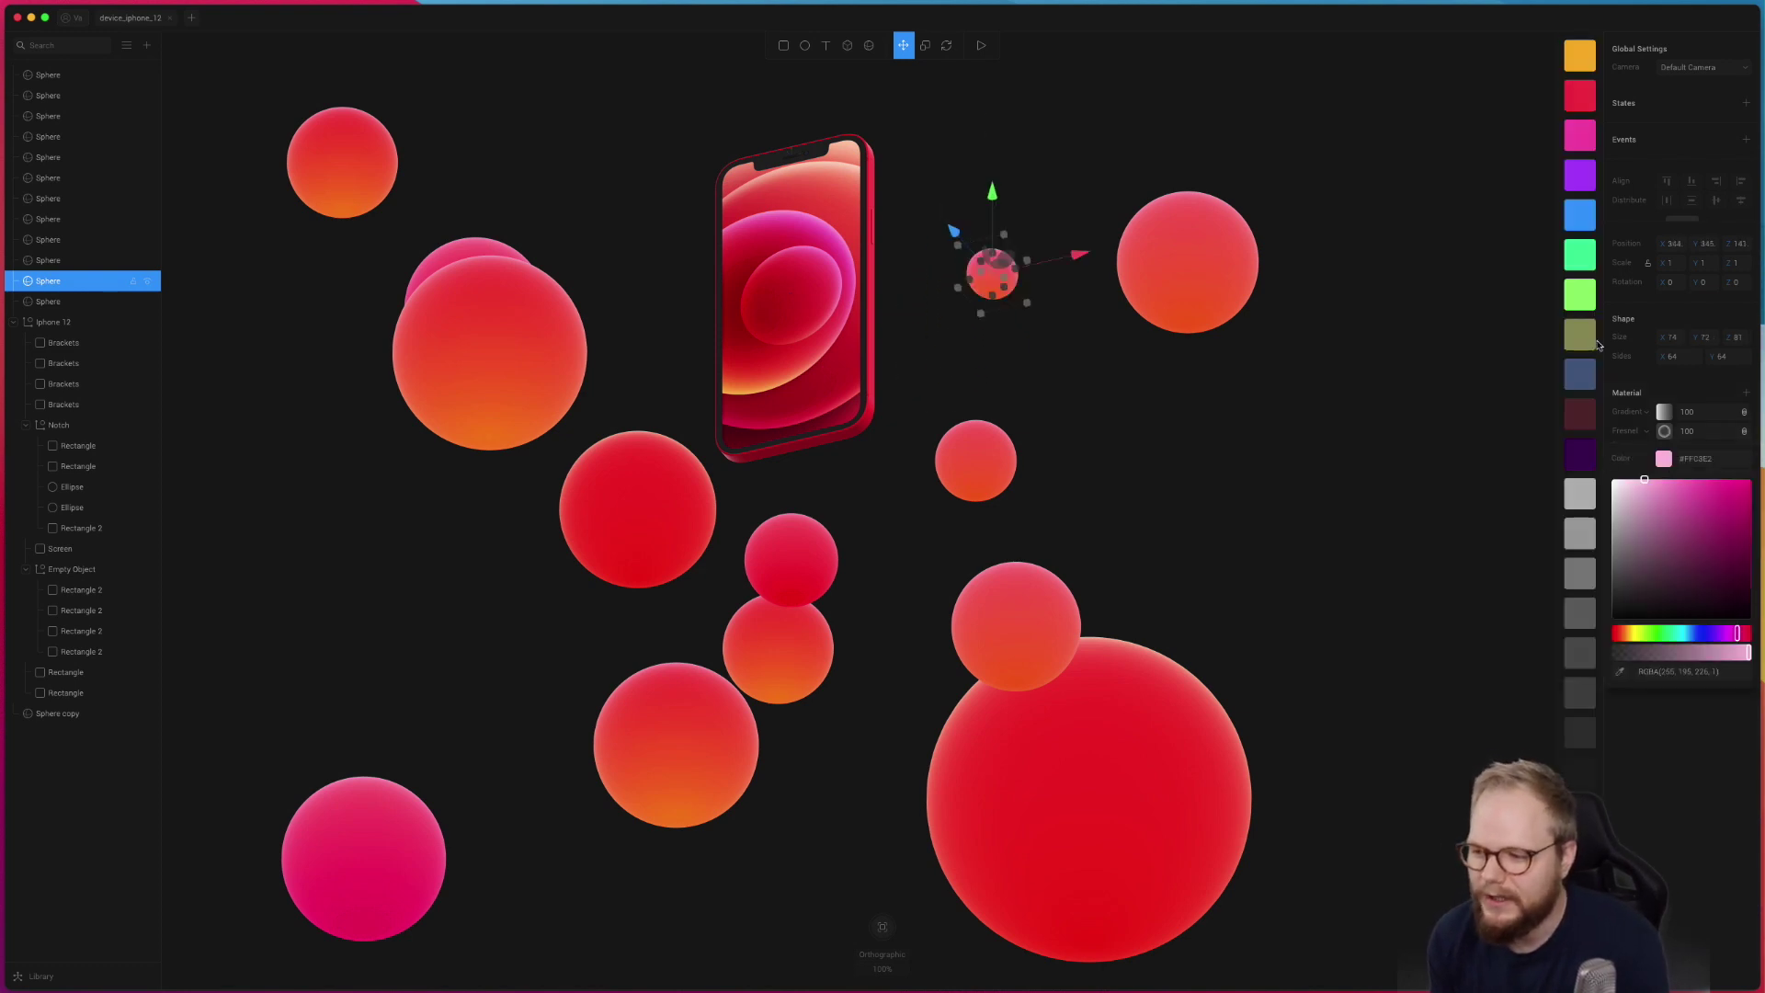
click(1579, 447)
click(1642, 380)
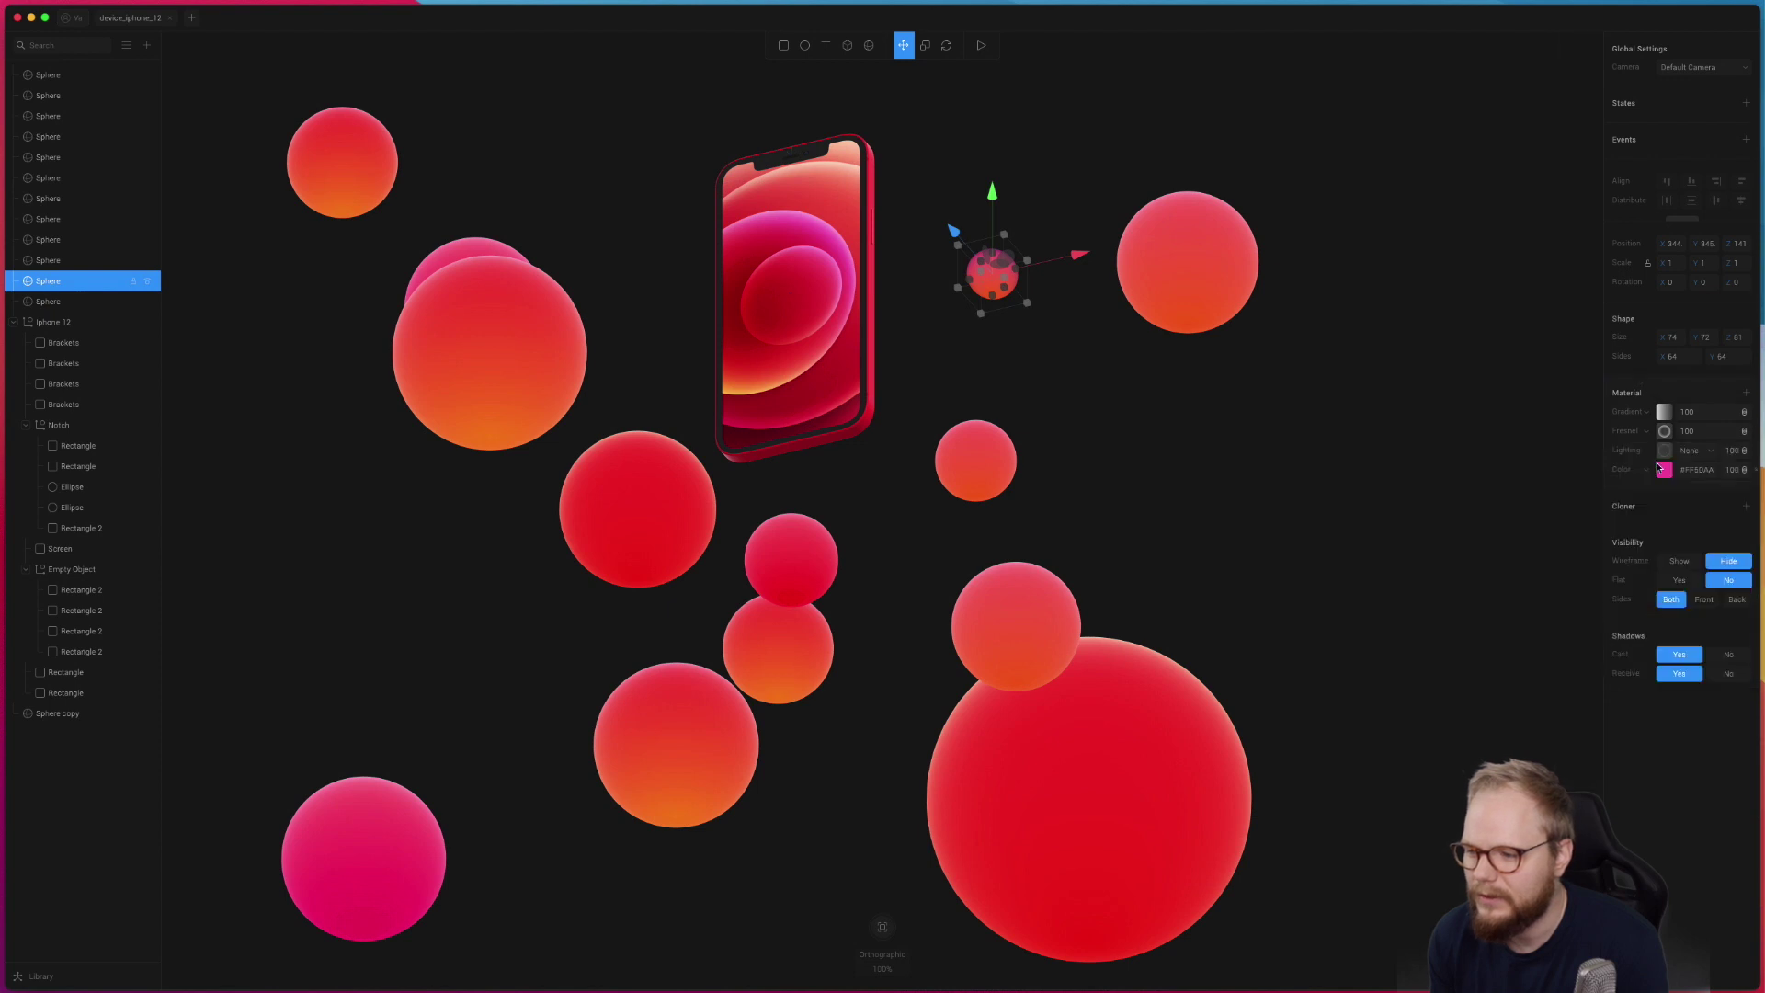
Step: Set the copied sphere's gradient material layer colour to blue
click(1666, 431)
click(1664, 460)
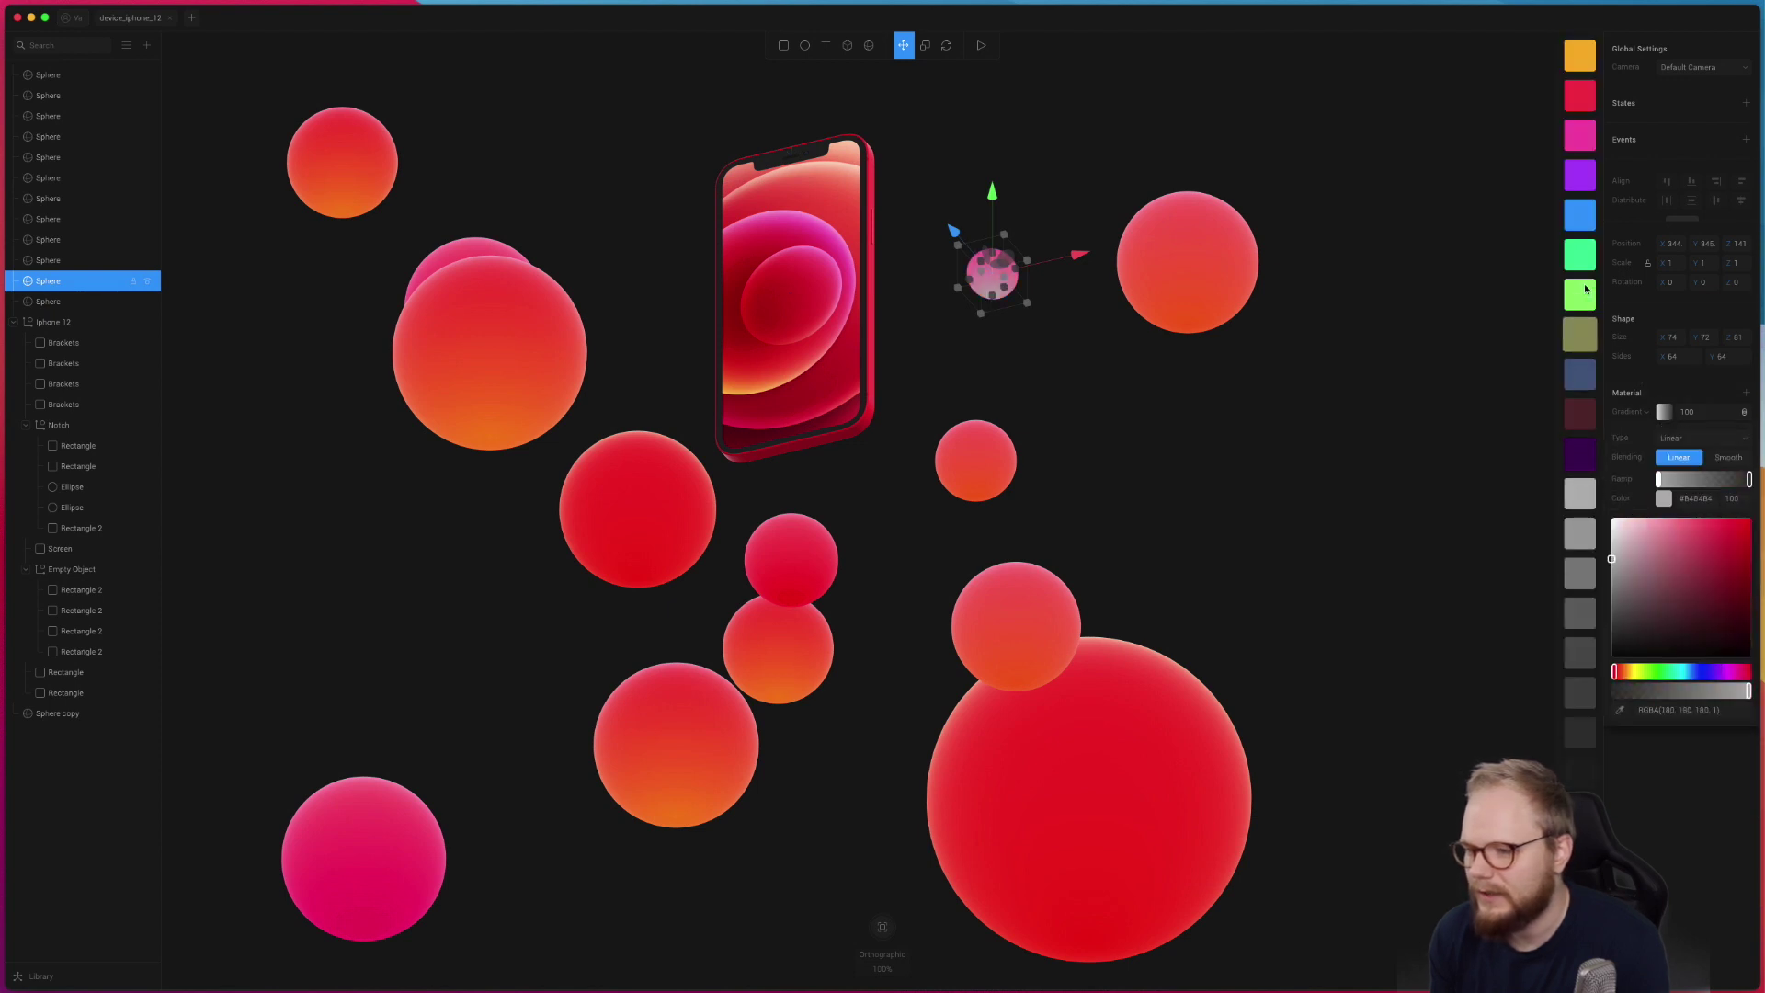
click(1579, 215)
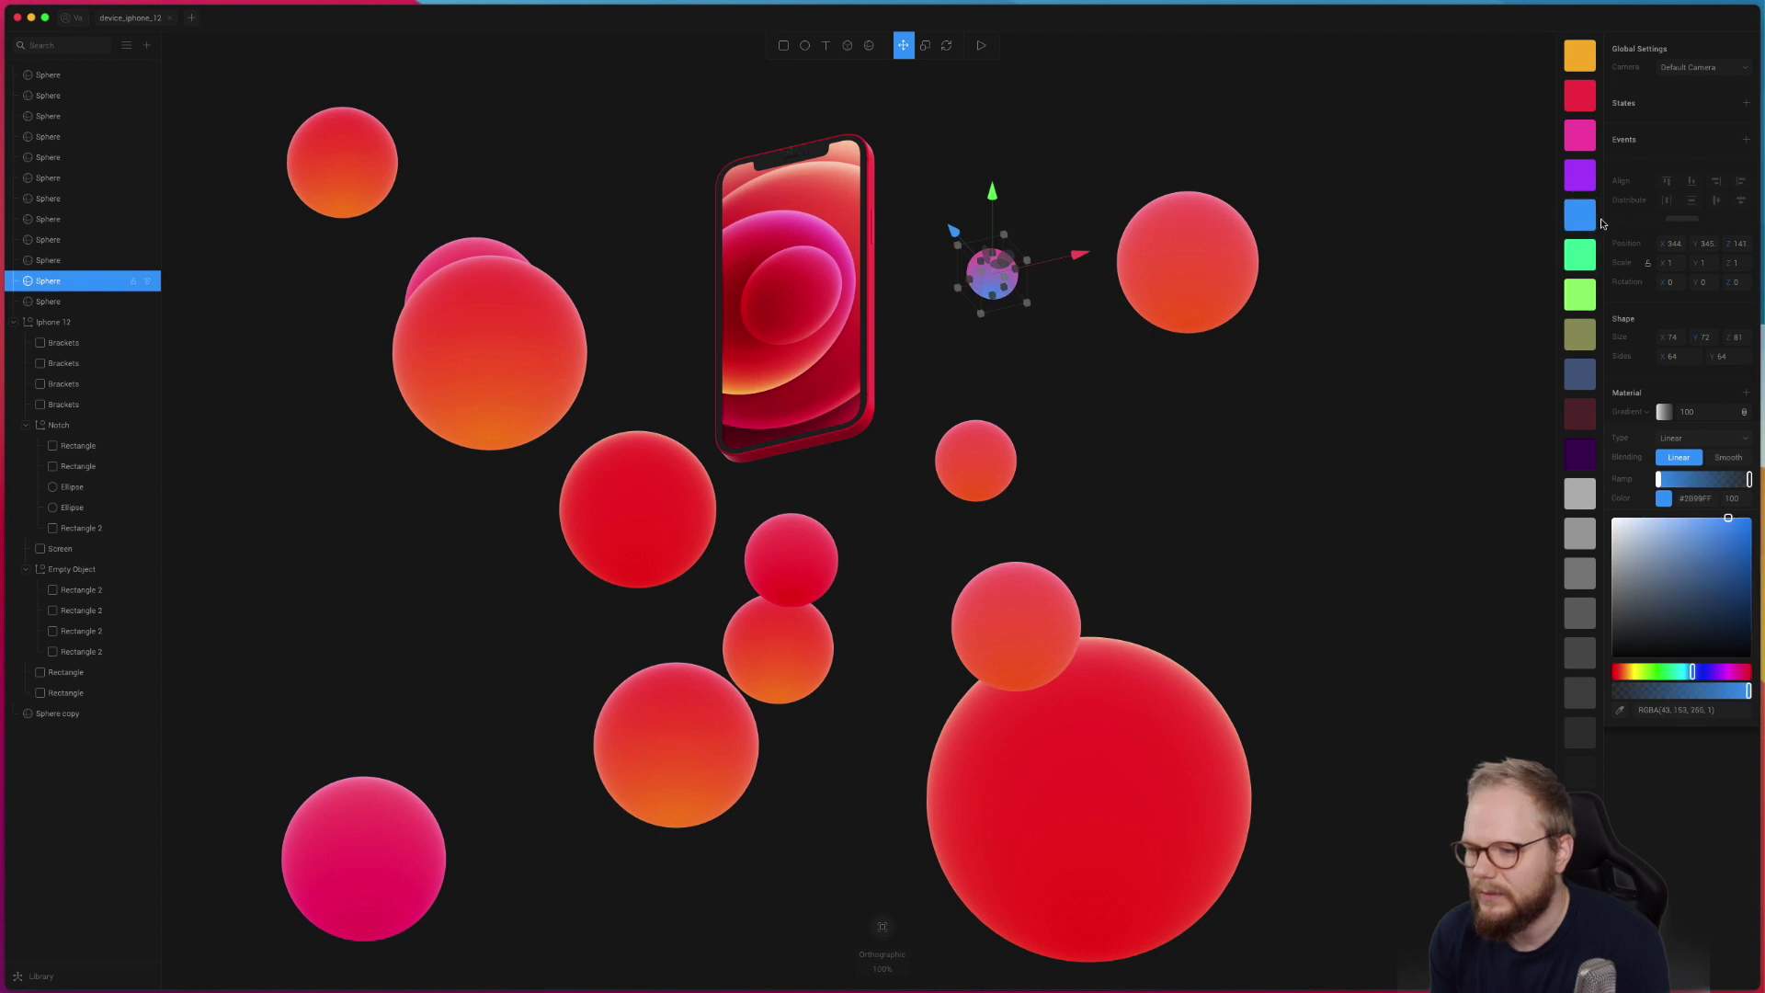
click(1661, 408)
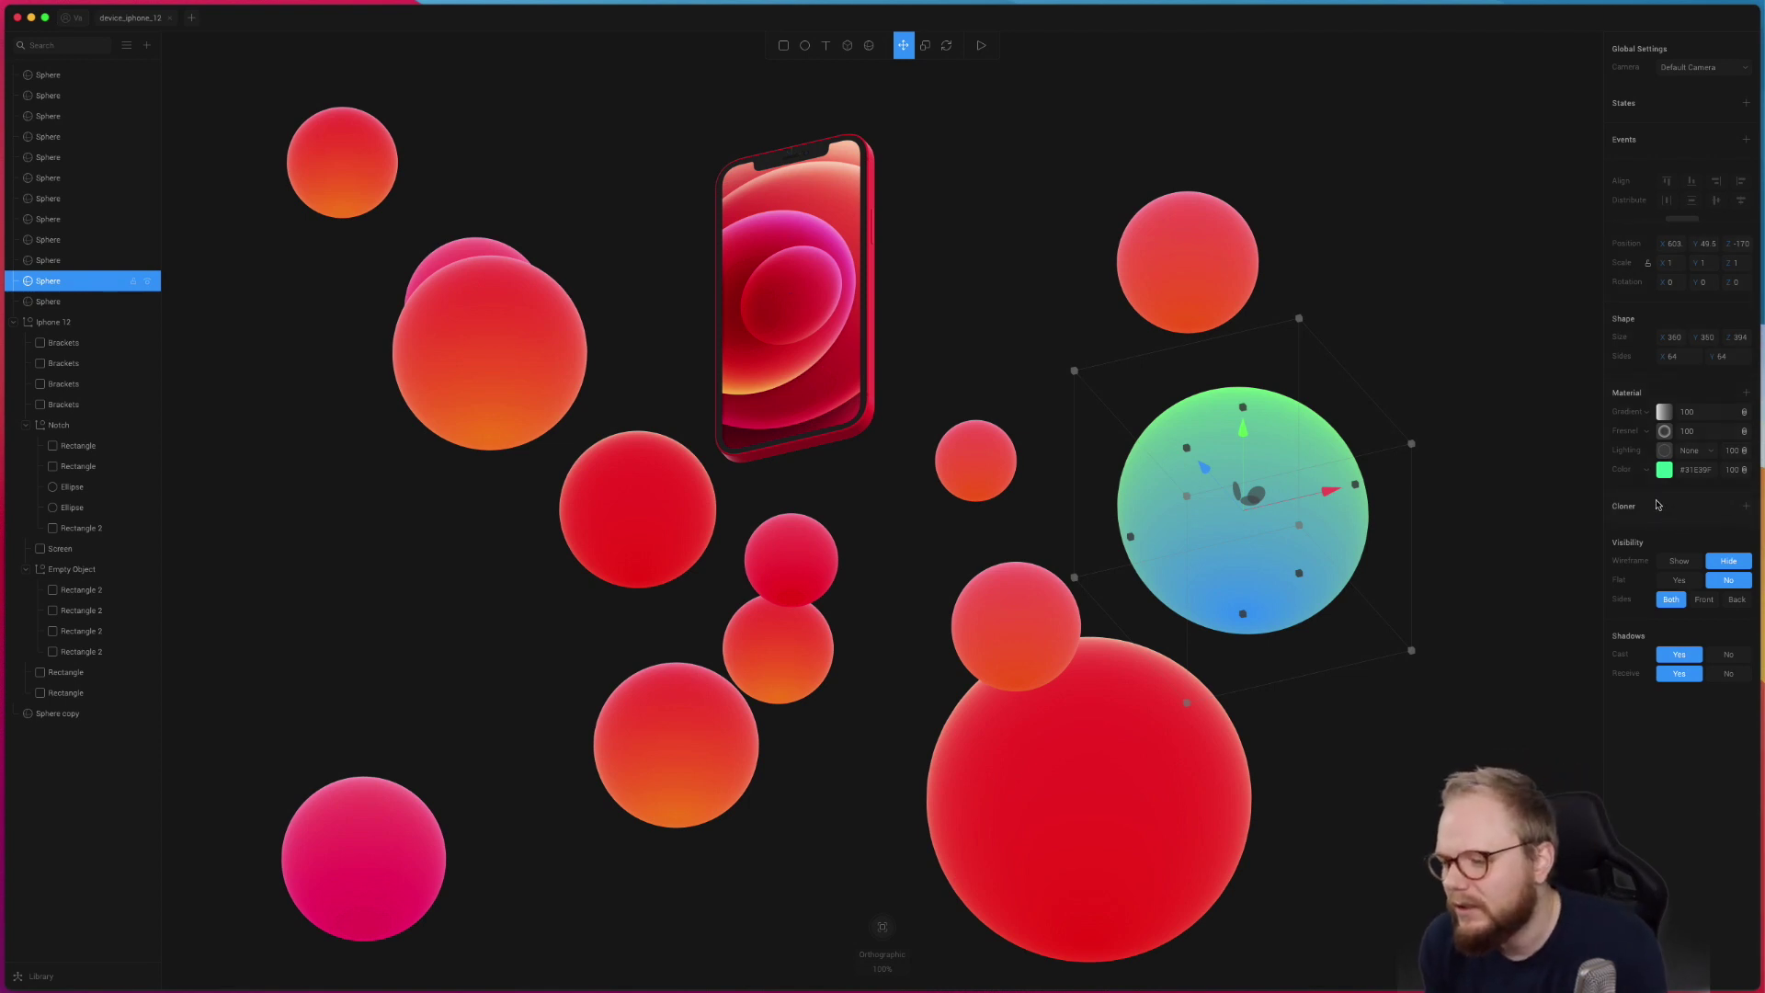
click(1745, 508)
Step: Adjust the gradient sphere's clone count, switch Cloner type from Radial to Linear to Grid, and move it lower
click(1409, 552)
scroll(1332, 569, down, 4)
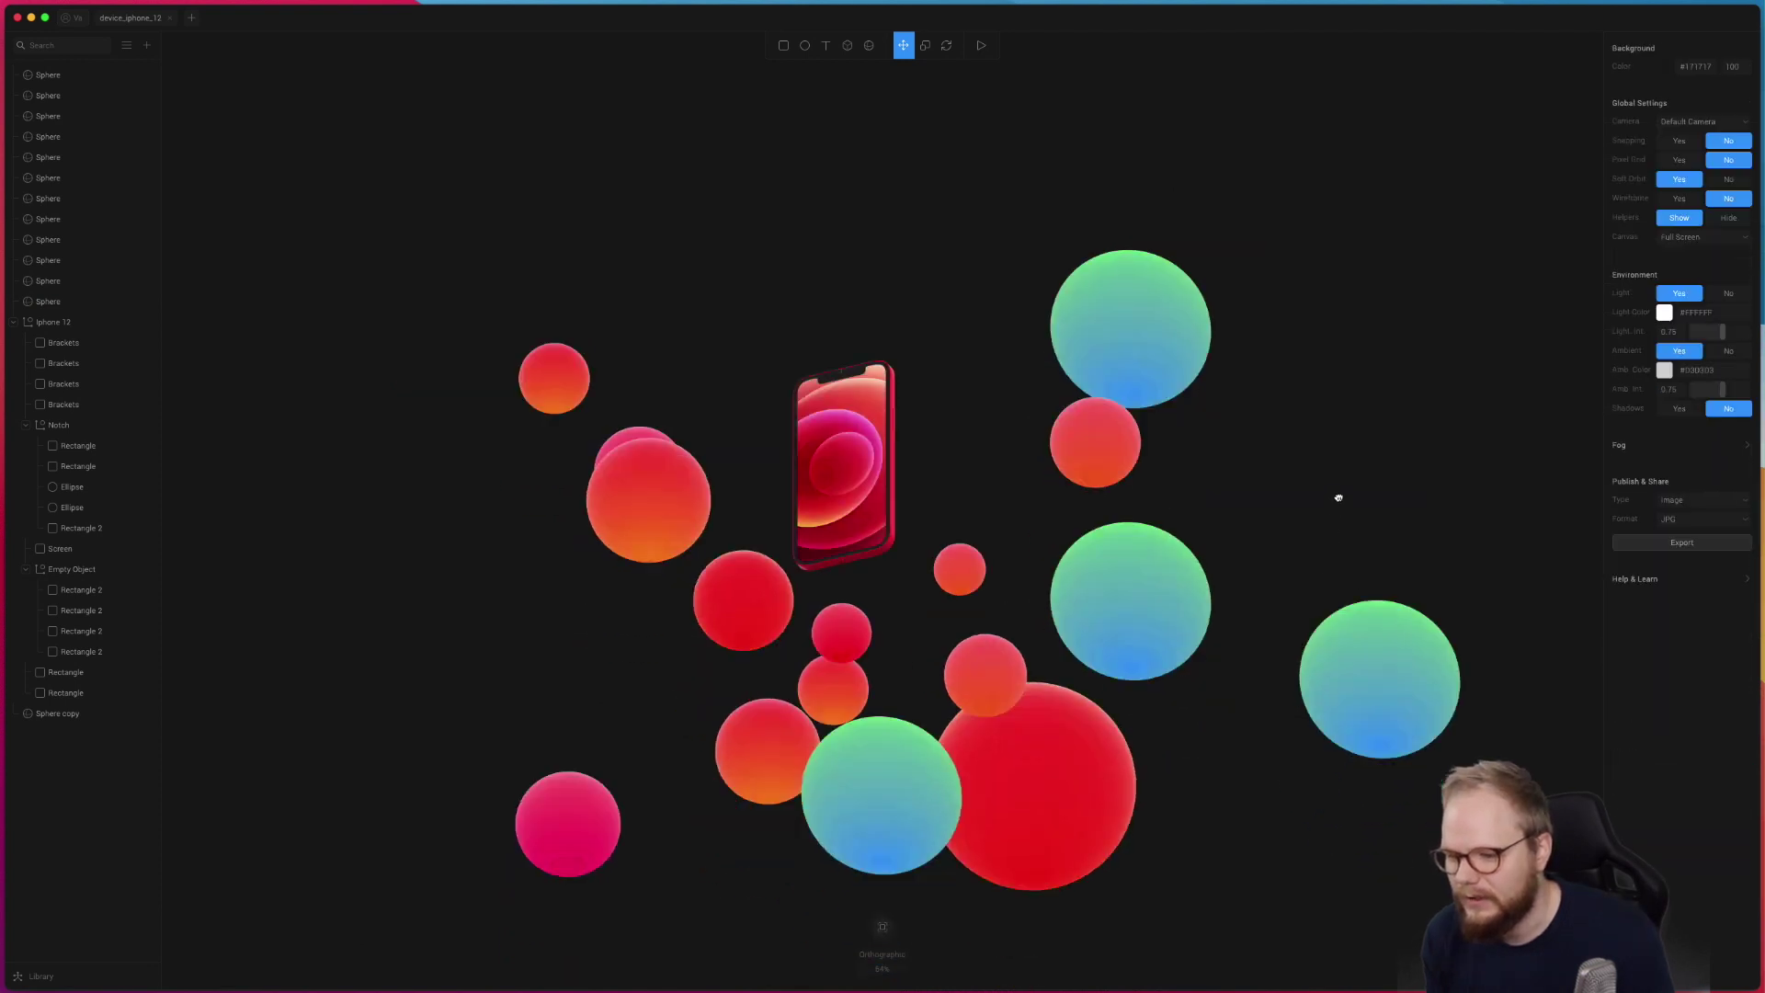
click(1090, 503)
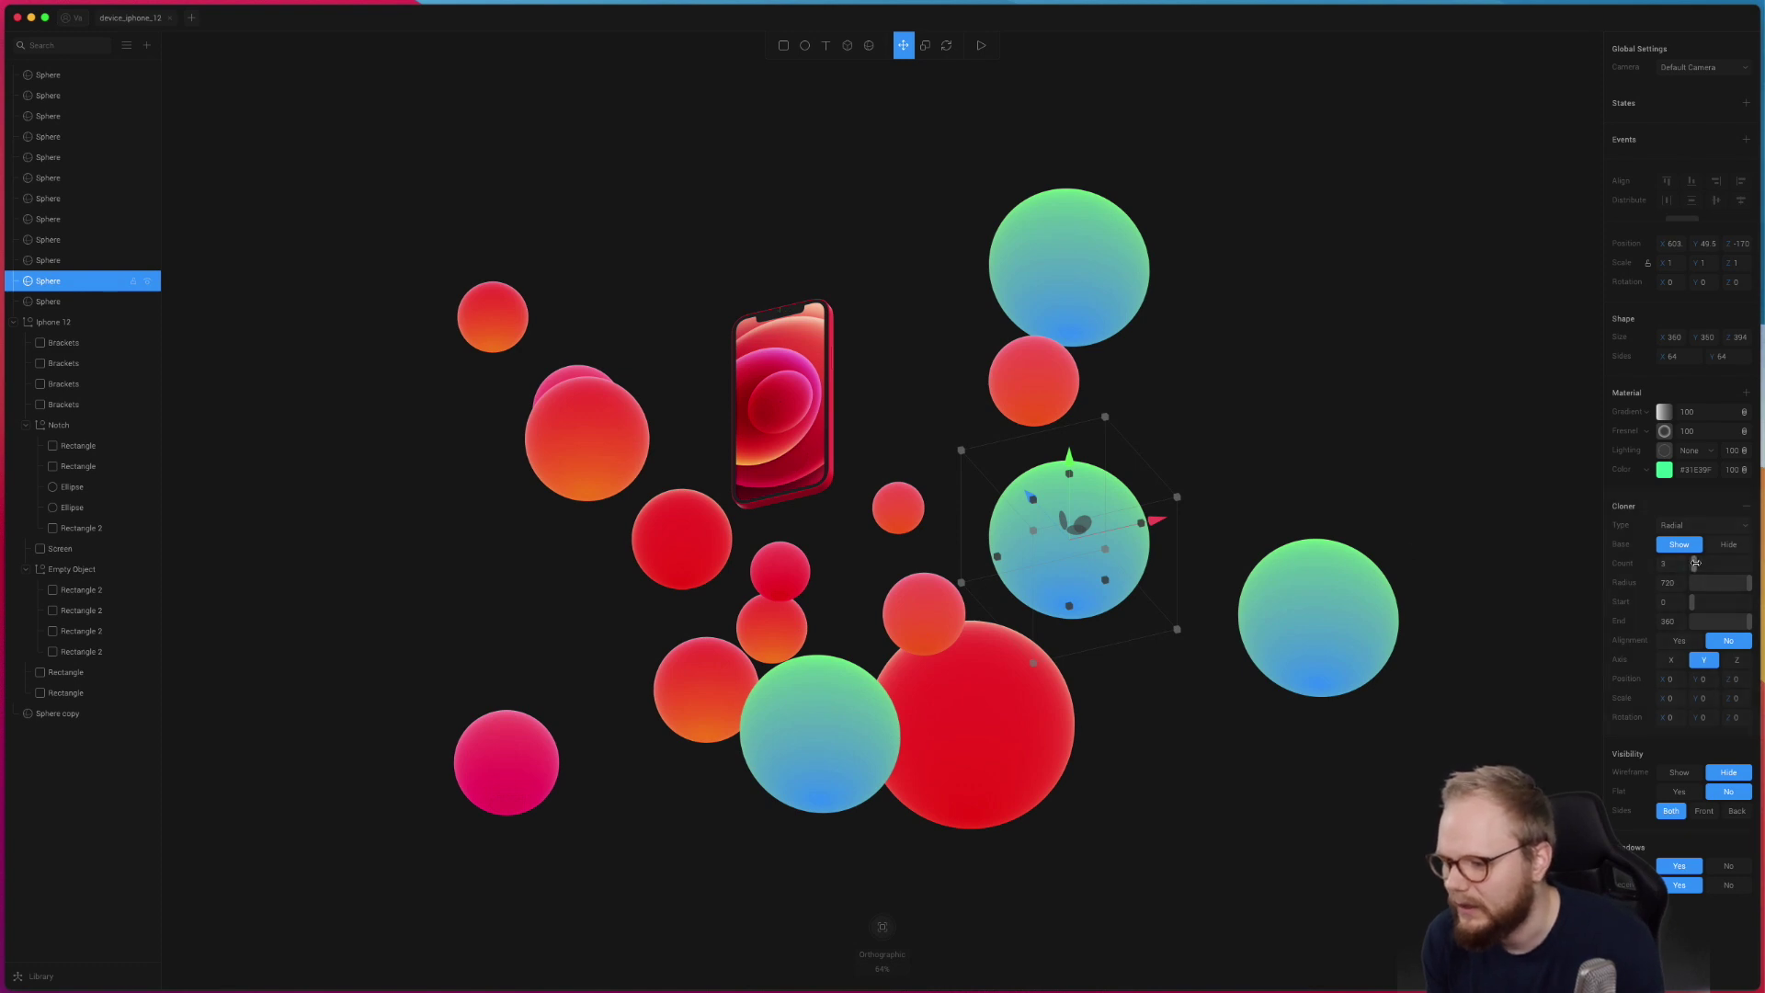
drag(1695, 563, 1698, 562)
click(1709, 525)
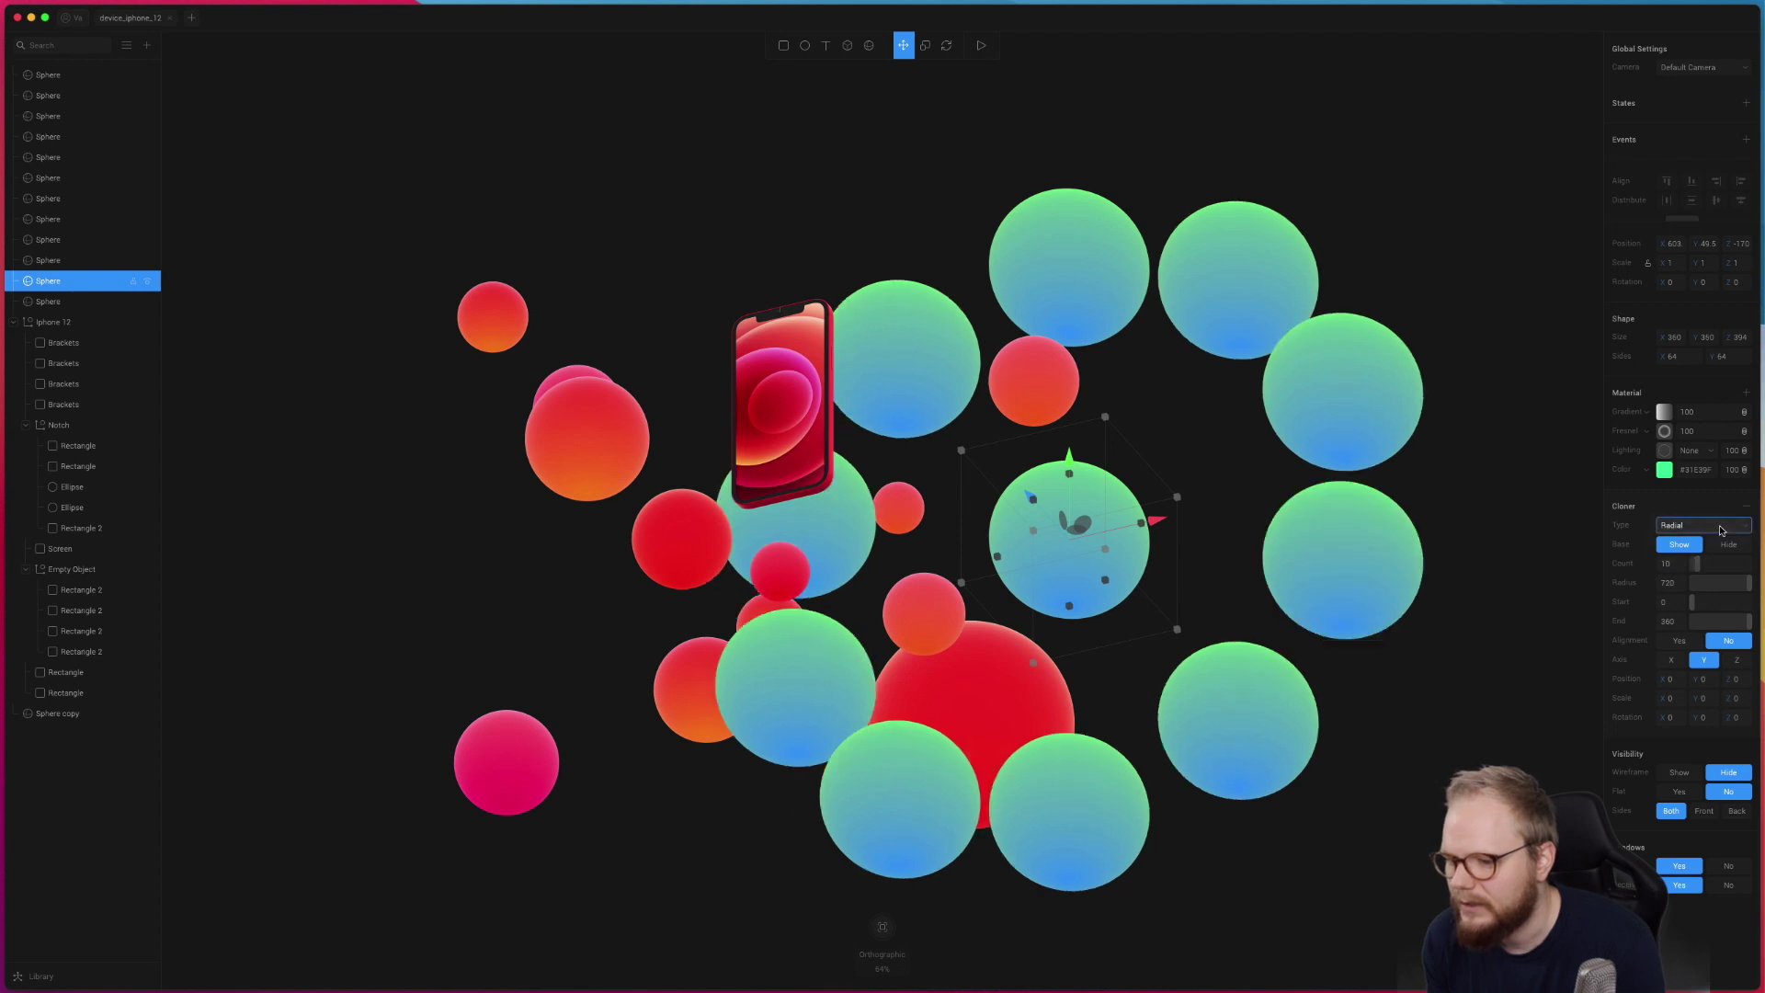
click(1721, 530)
key(Down)
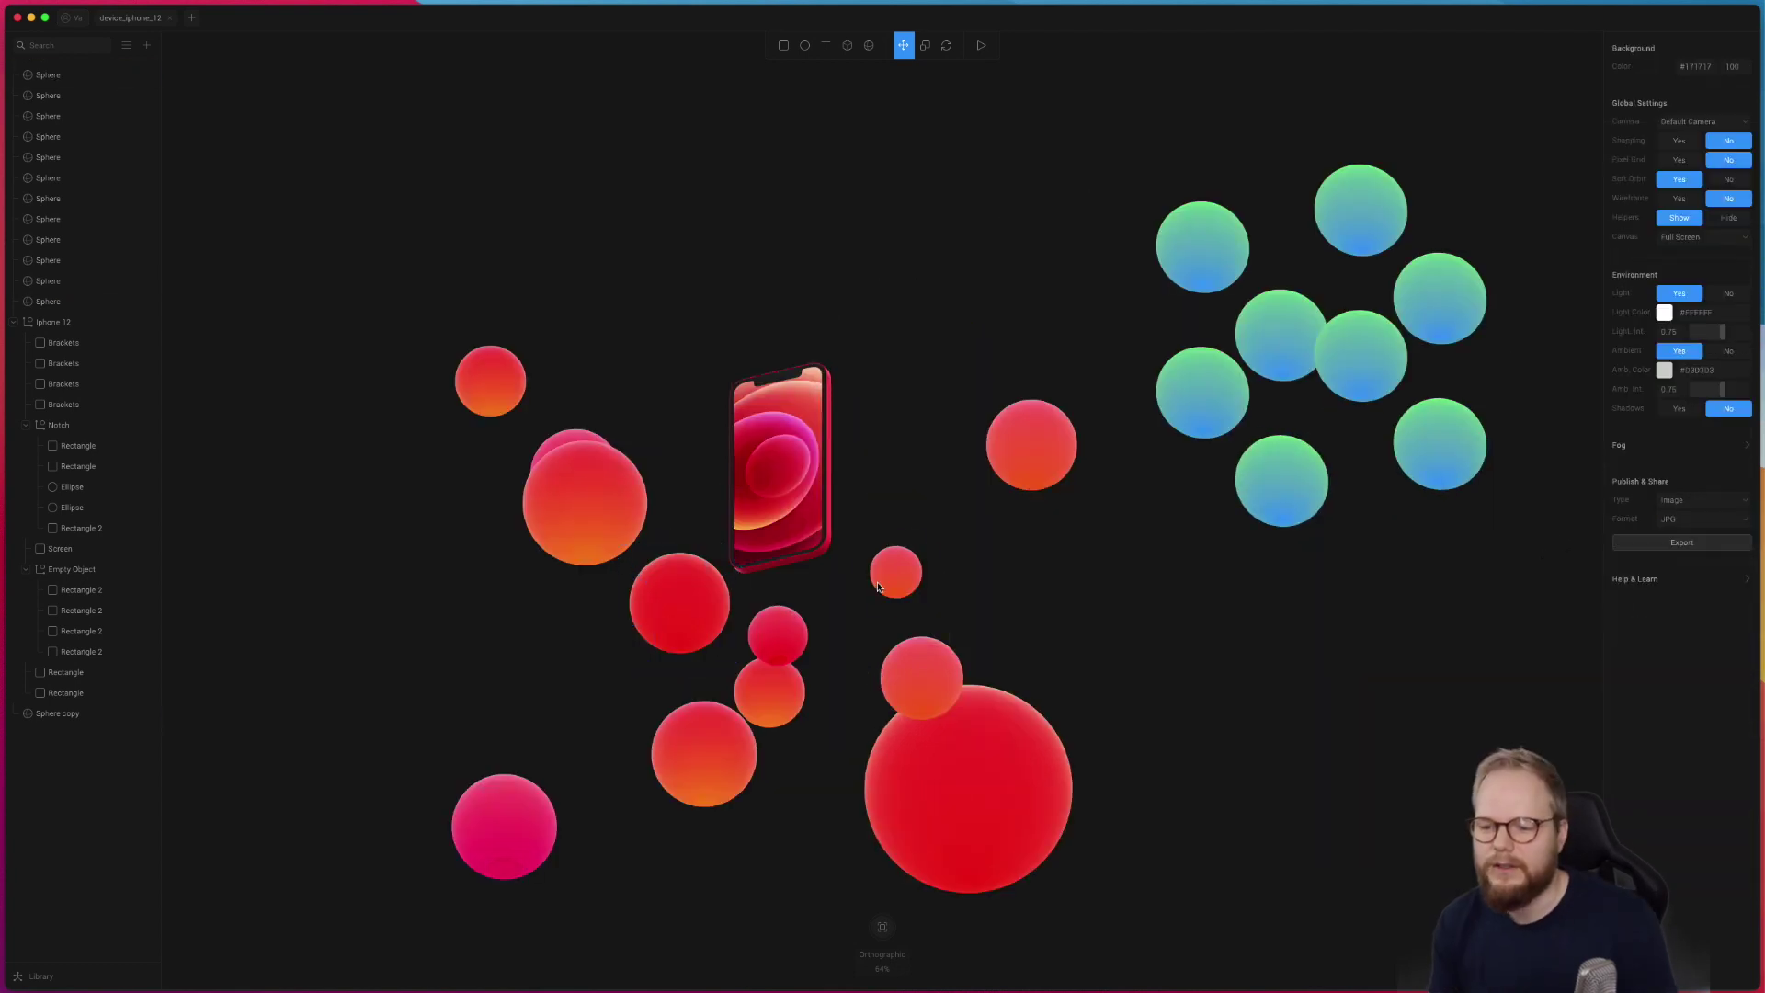
mouse_move(1293, 482)
mouse_down()
mouse_move(1271, 585)
mouse_move(1075, 556)
mouse_move(1260, 588)
mouse_move(1237, 561)
mouse_up()
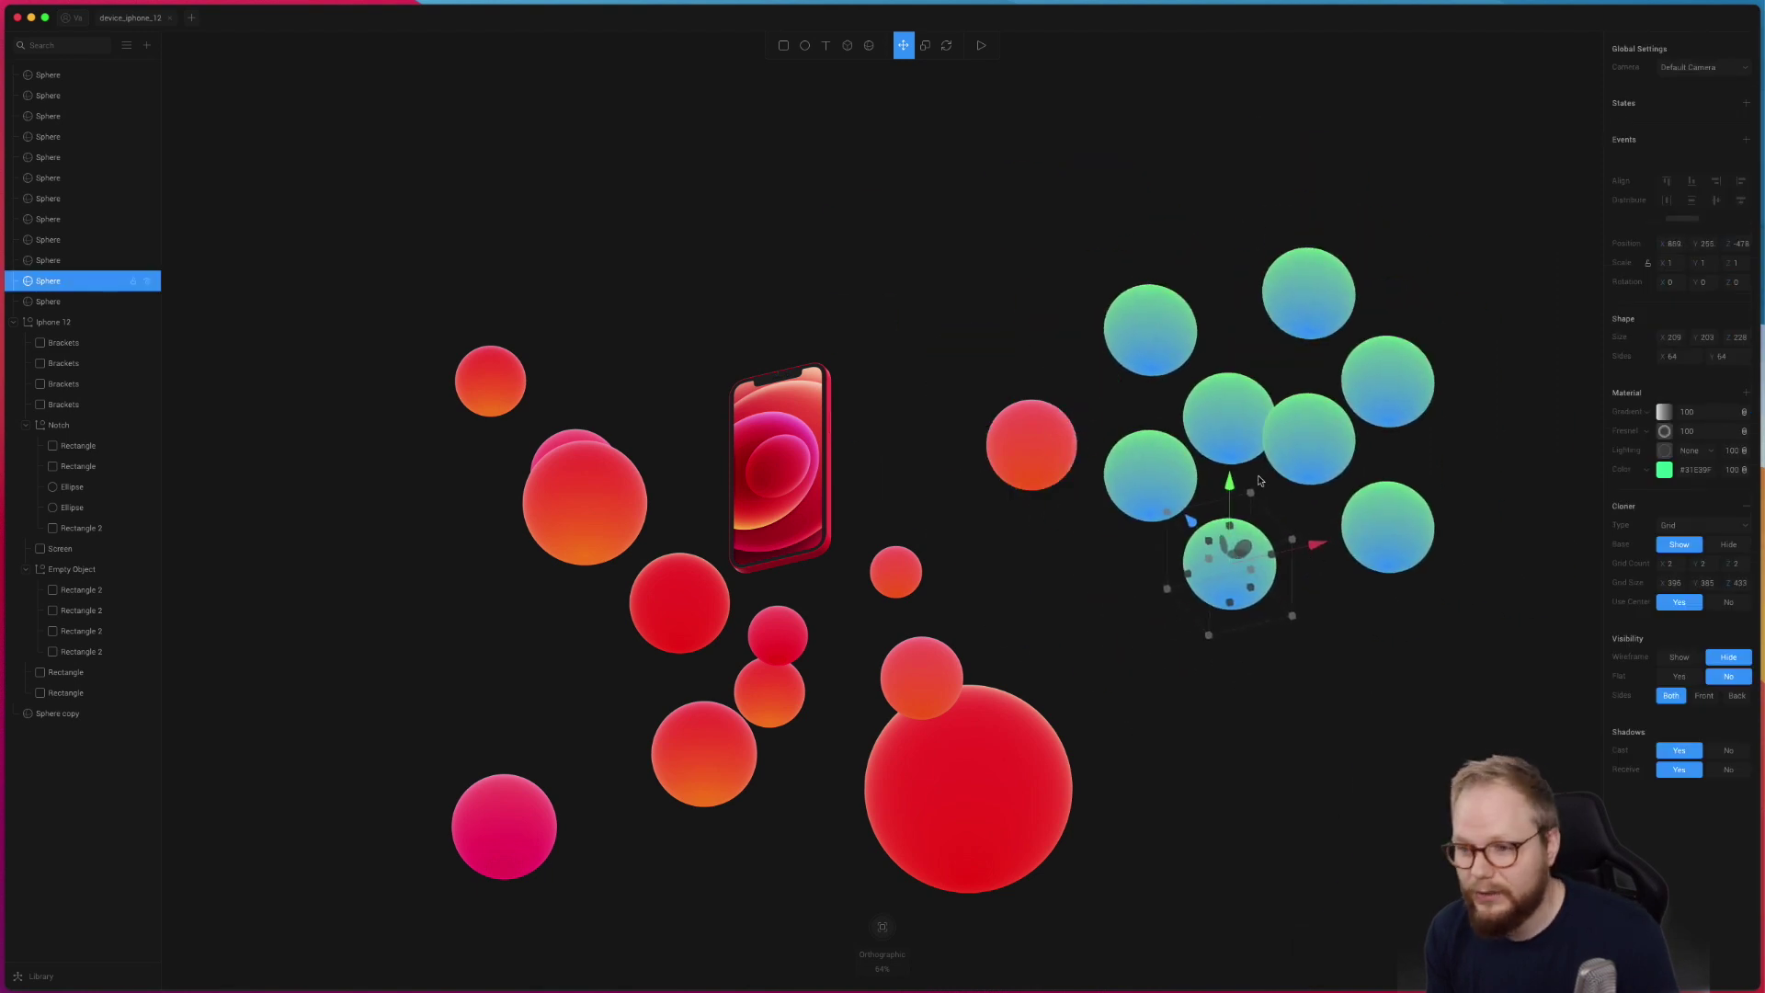
key(Escape)
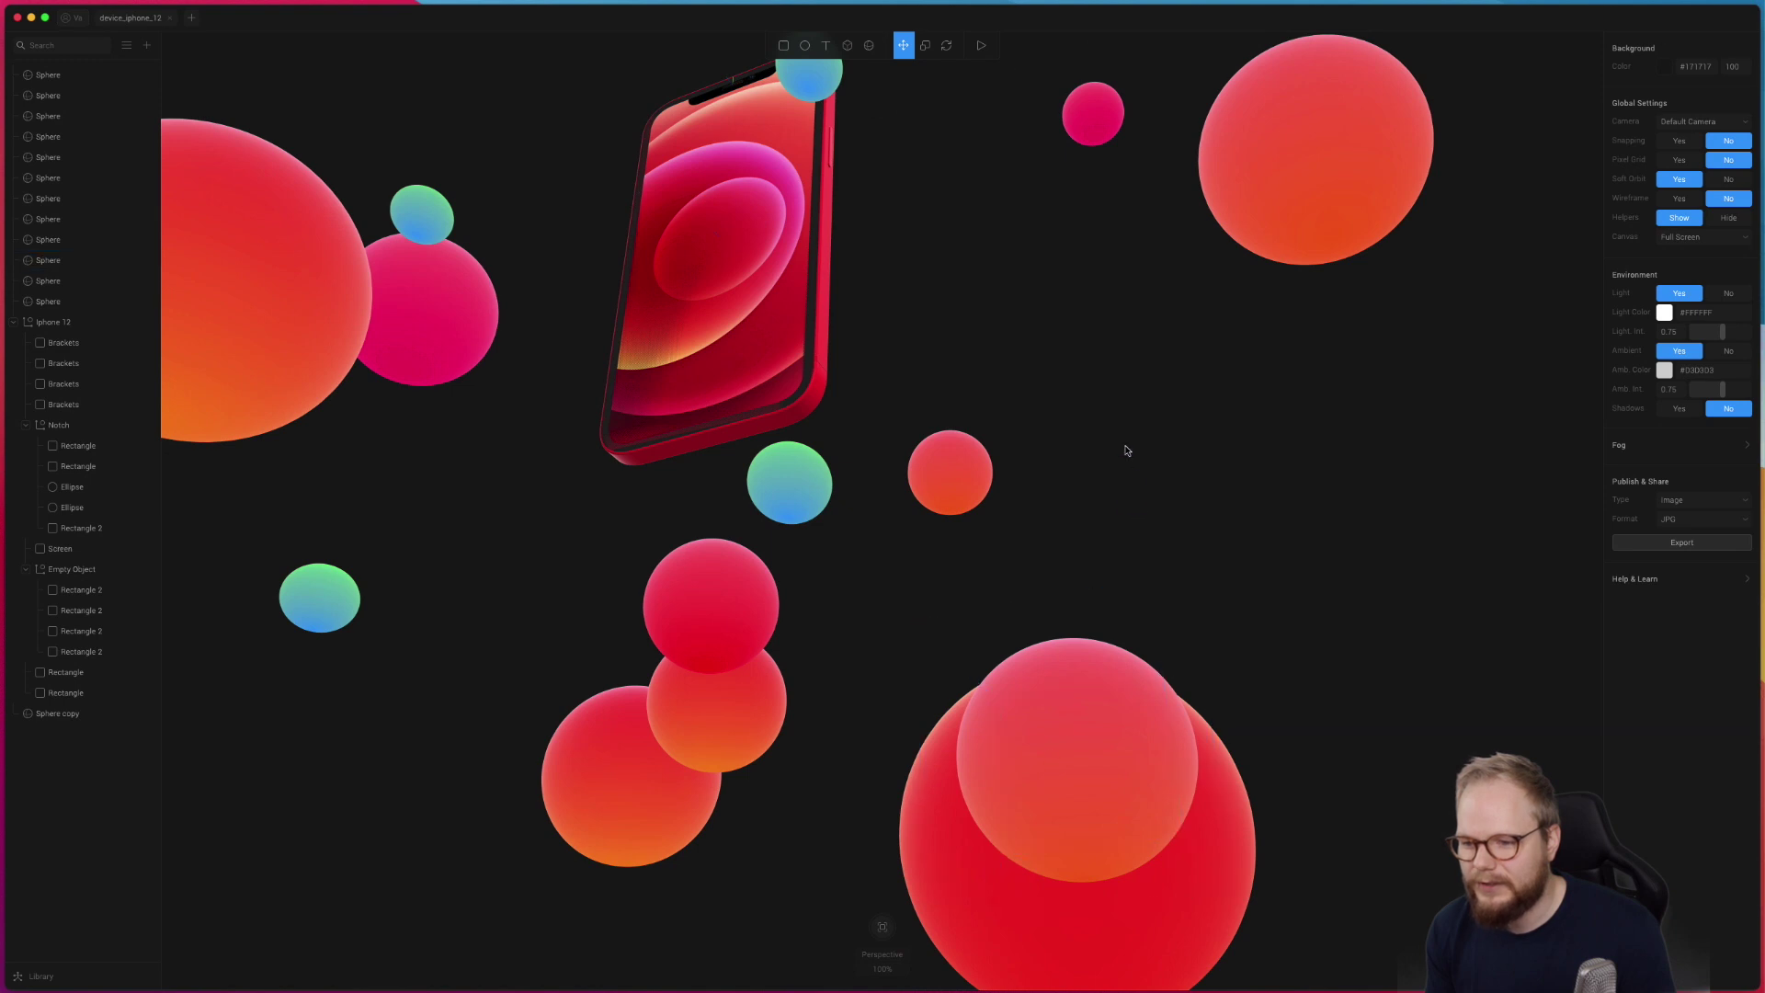
Step: Orbit the perspective view so the iPhone faces forward and fills the frame
drag(1127, 446, 1463, 579)
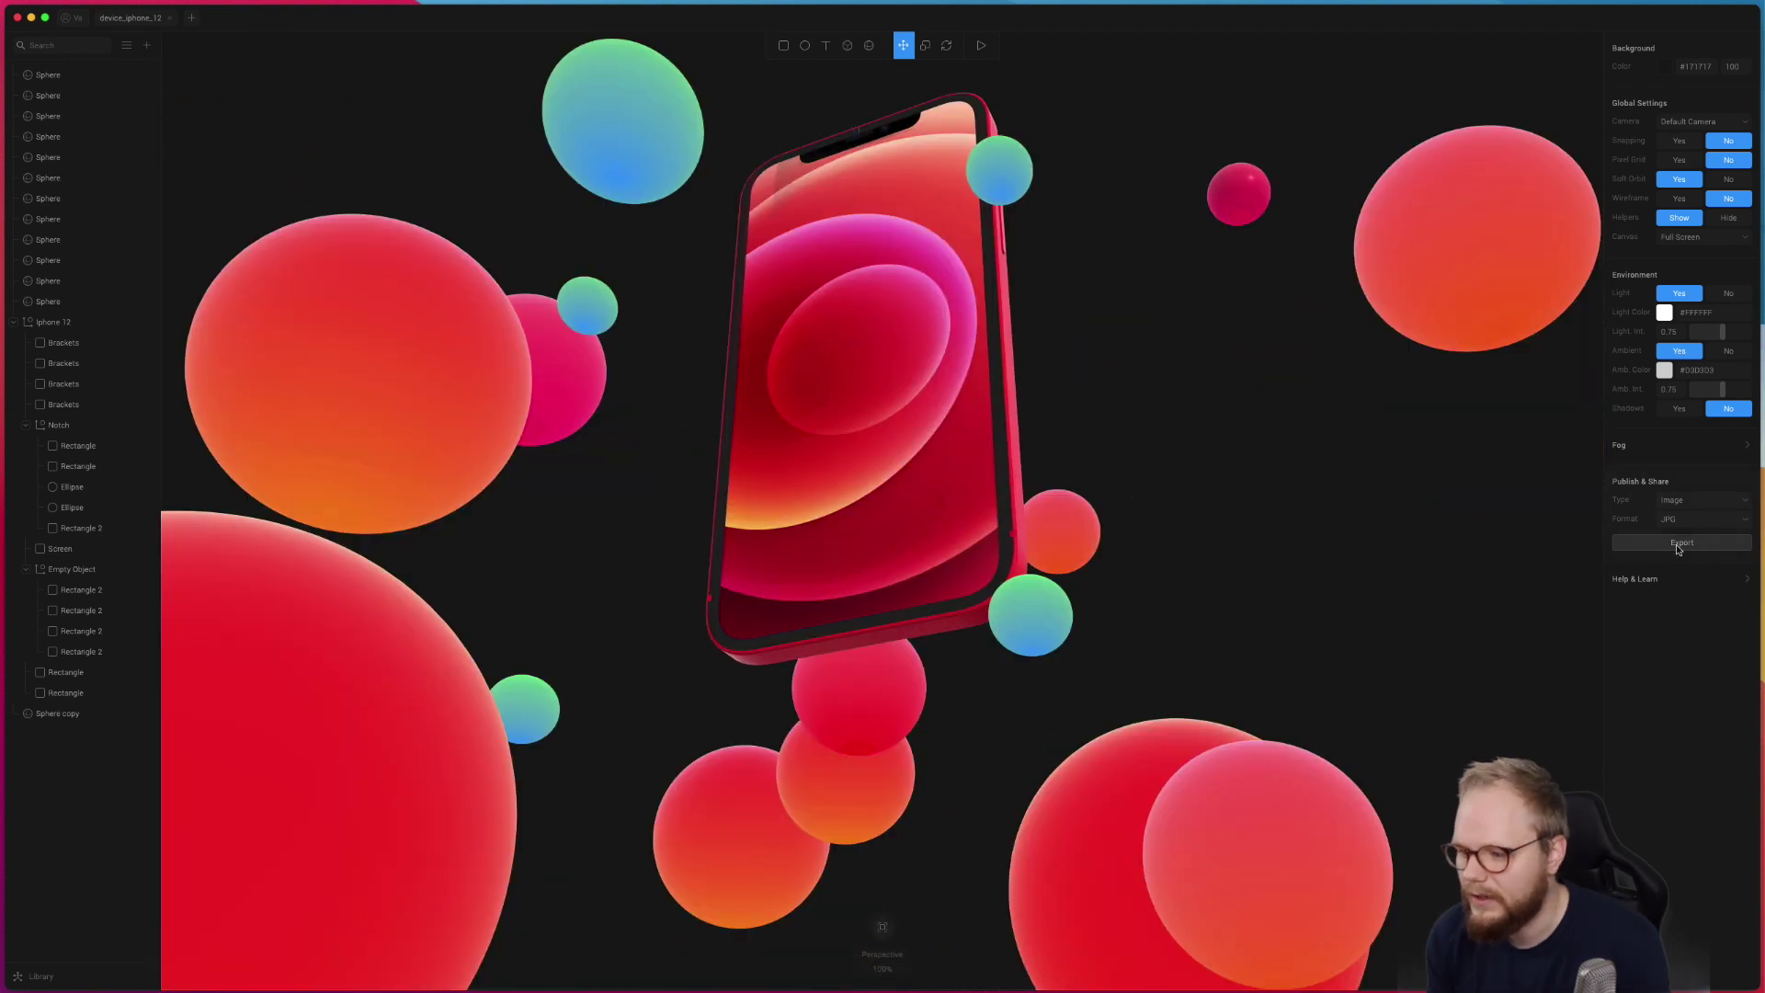
click(1703, 501)
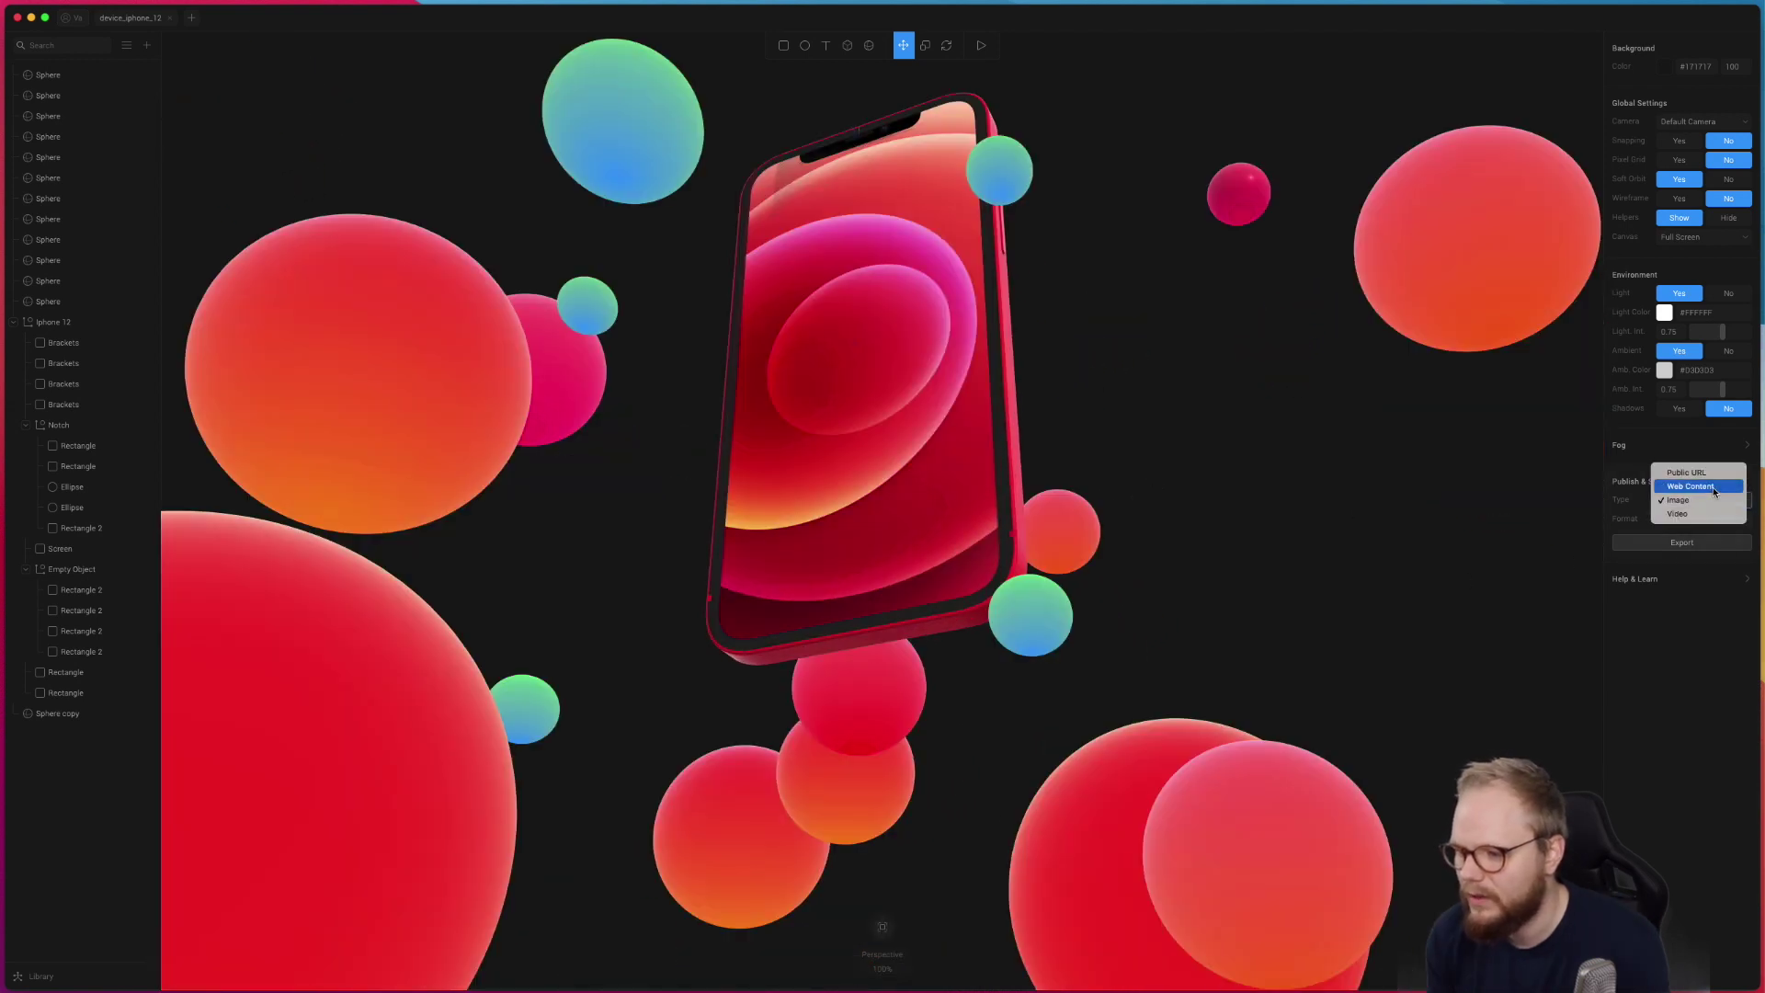
Step: Publish the scene as Web Content to a Public URL and open the published link
click(1714, 487)
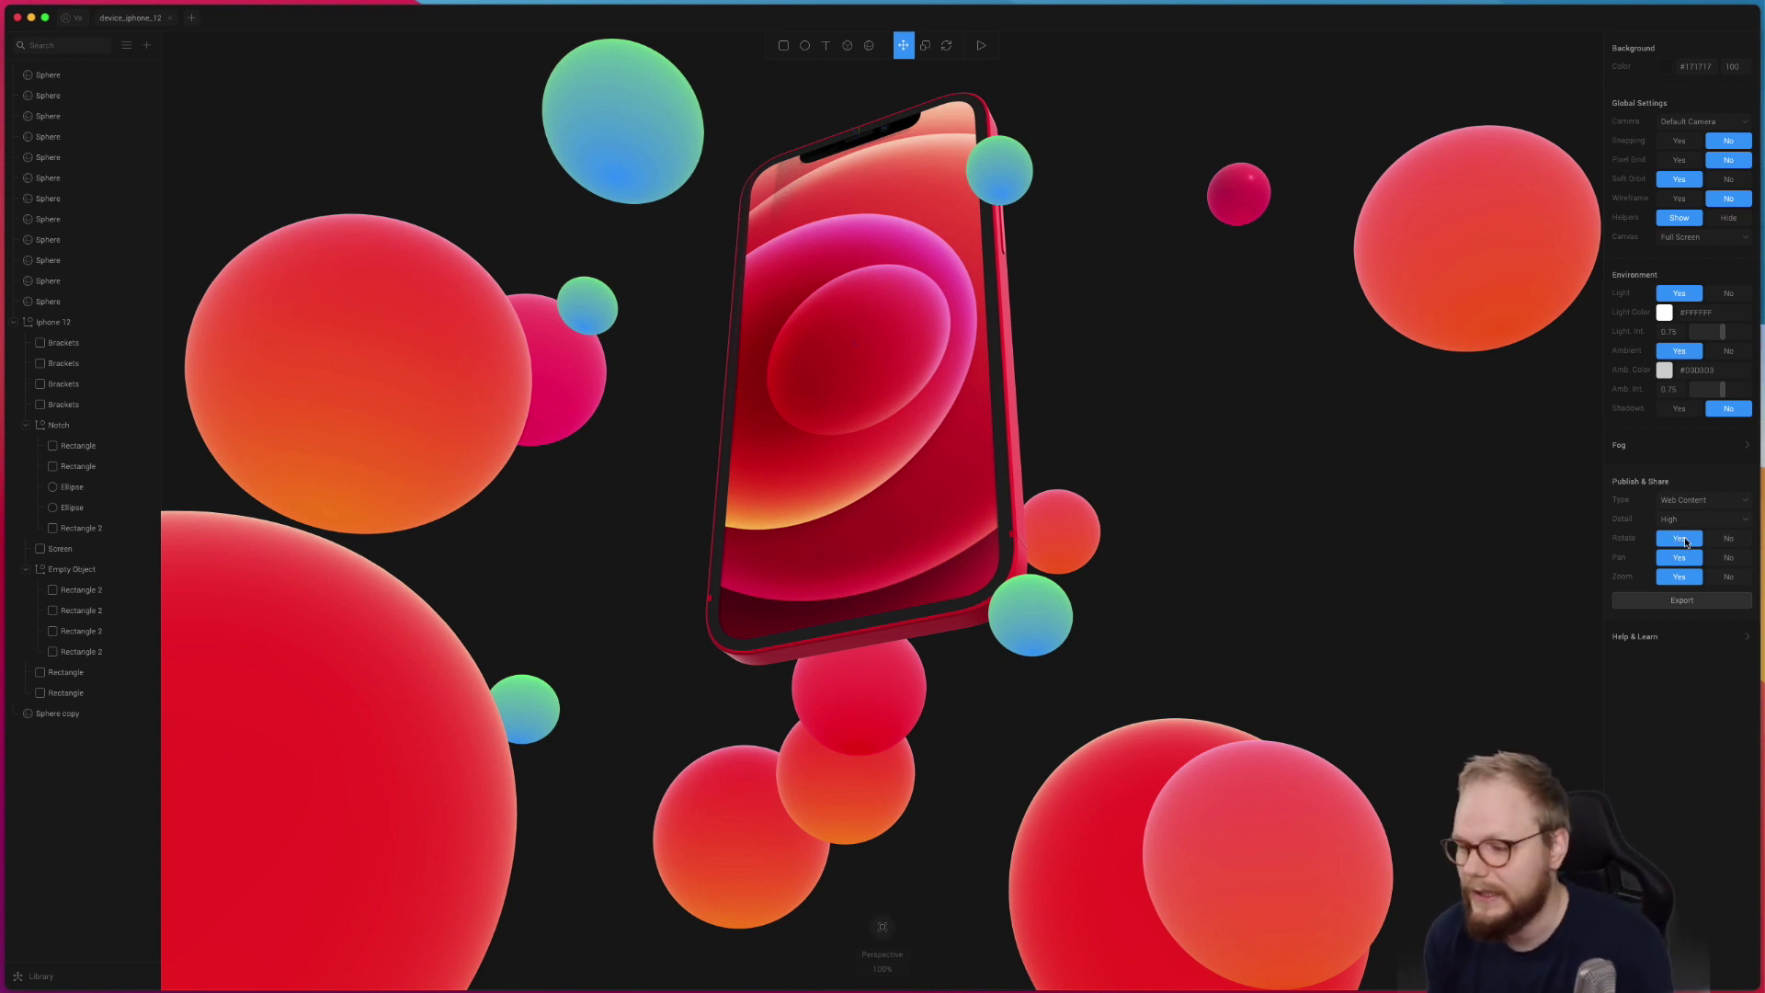
click(1687, 599)
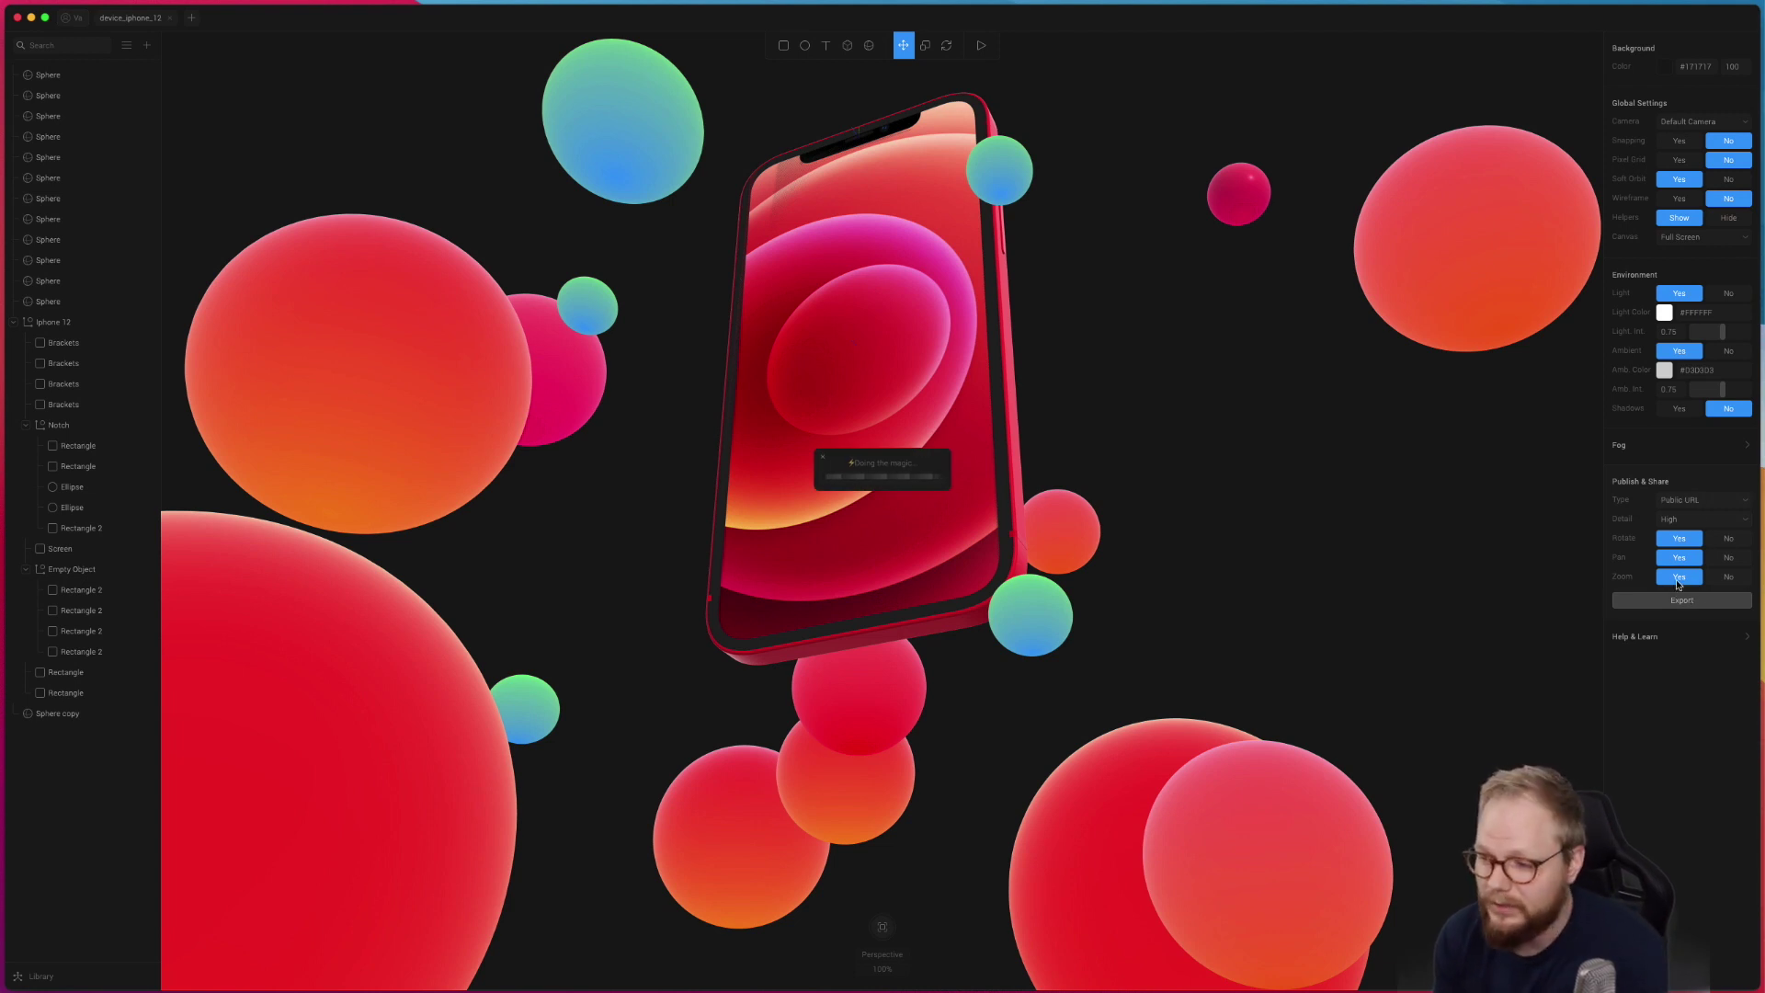
click(861, 487)
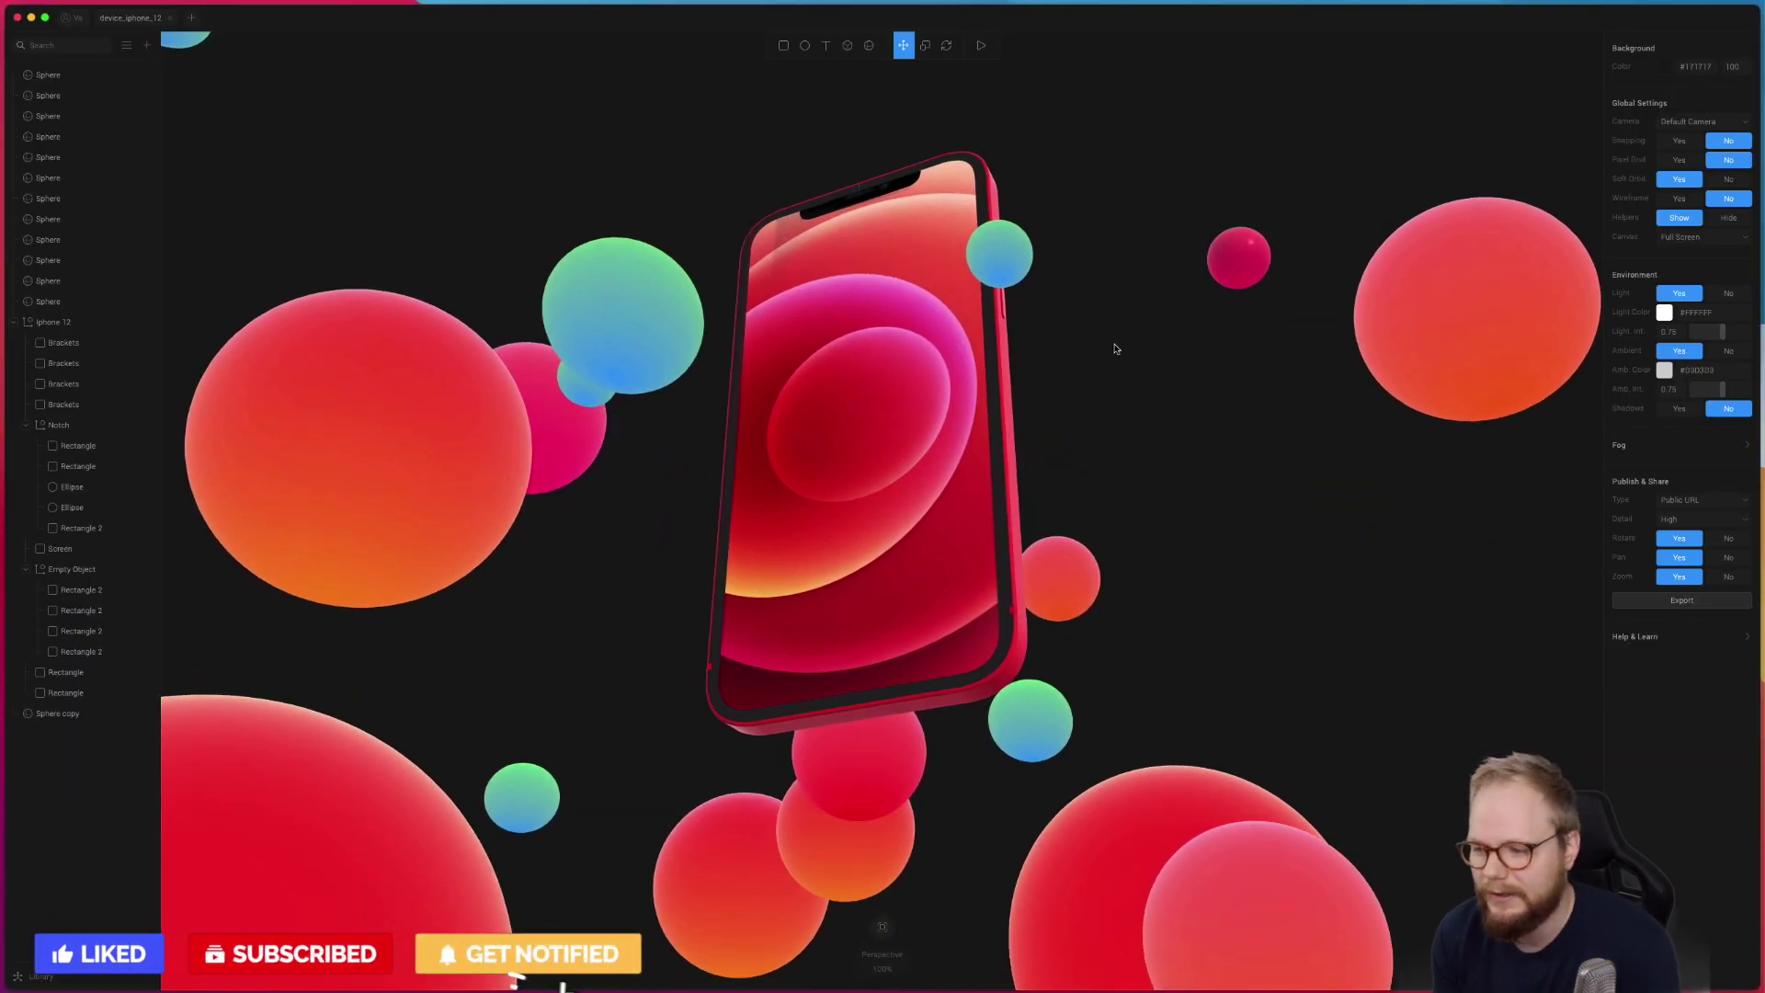
click(932, 248)
Step: Select the small red sphere and add a State 1 alongside its Base State
click(1055, 460)
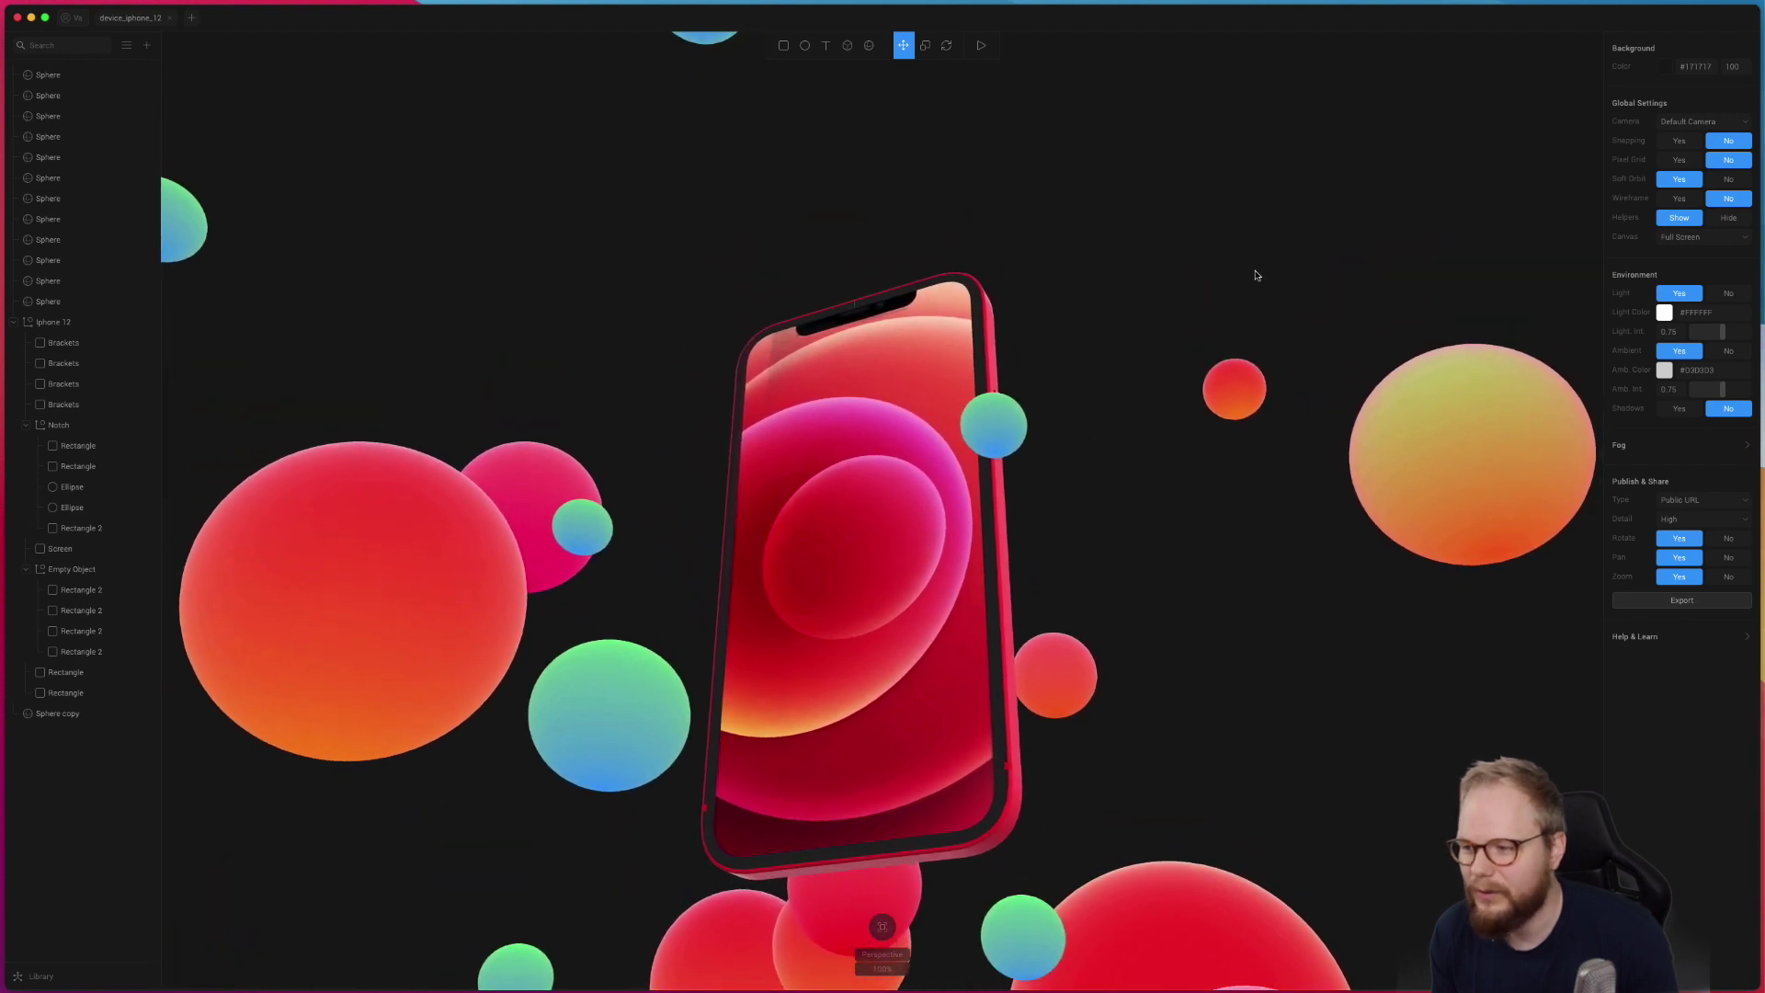
click(1234, 388)
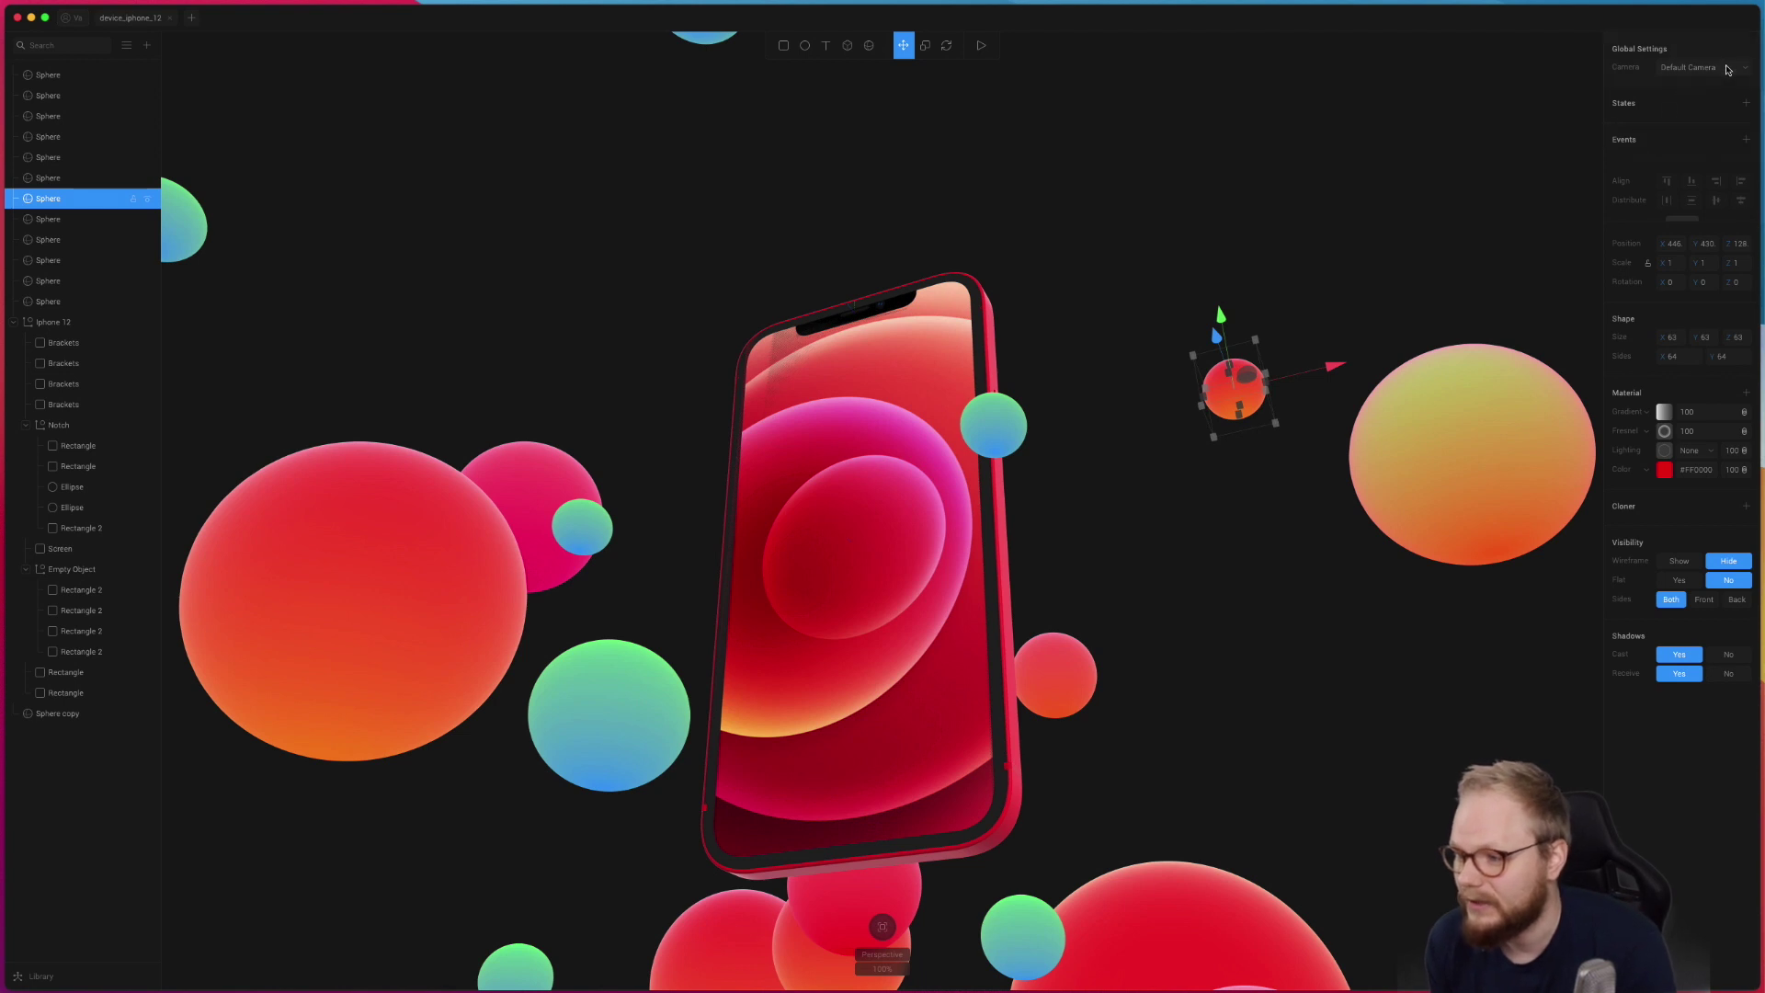
click(1727, 71)
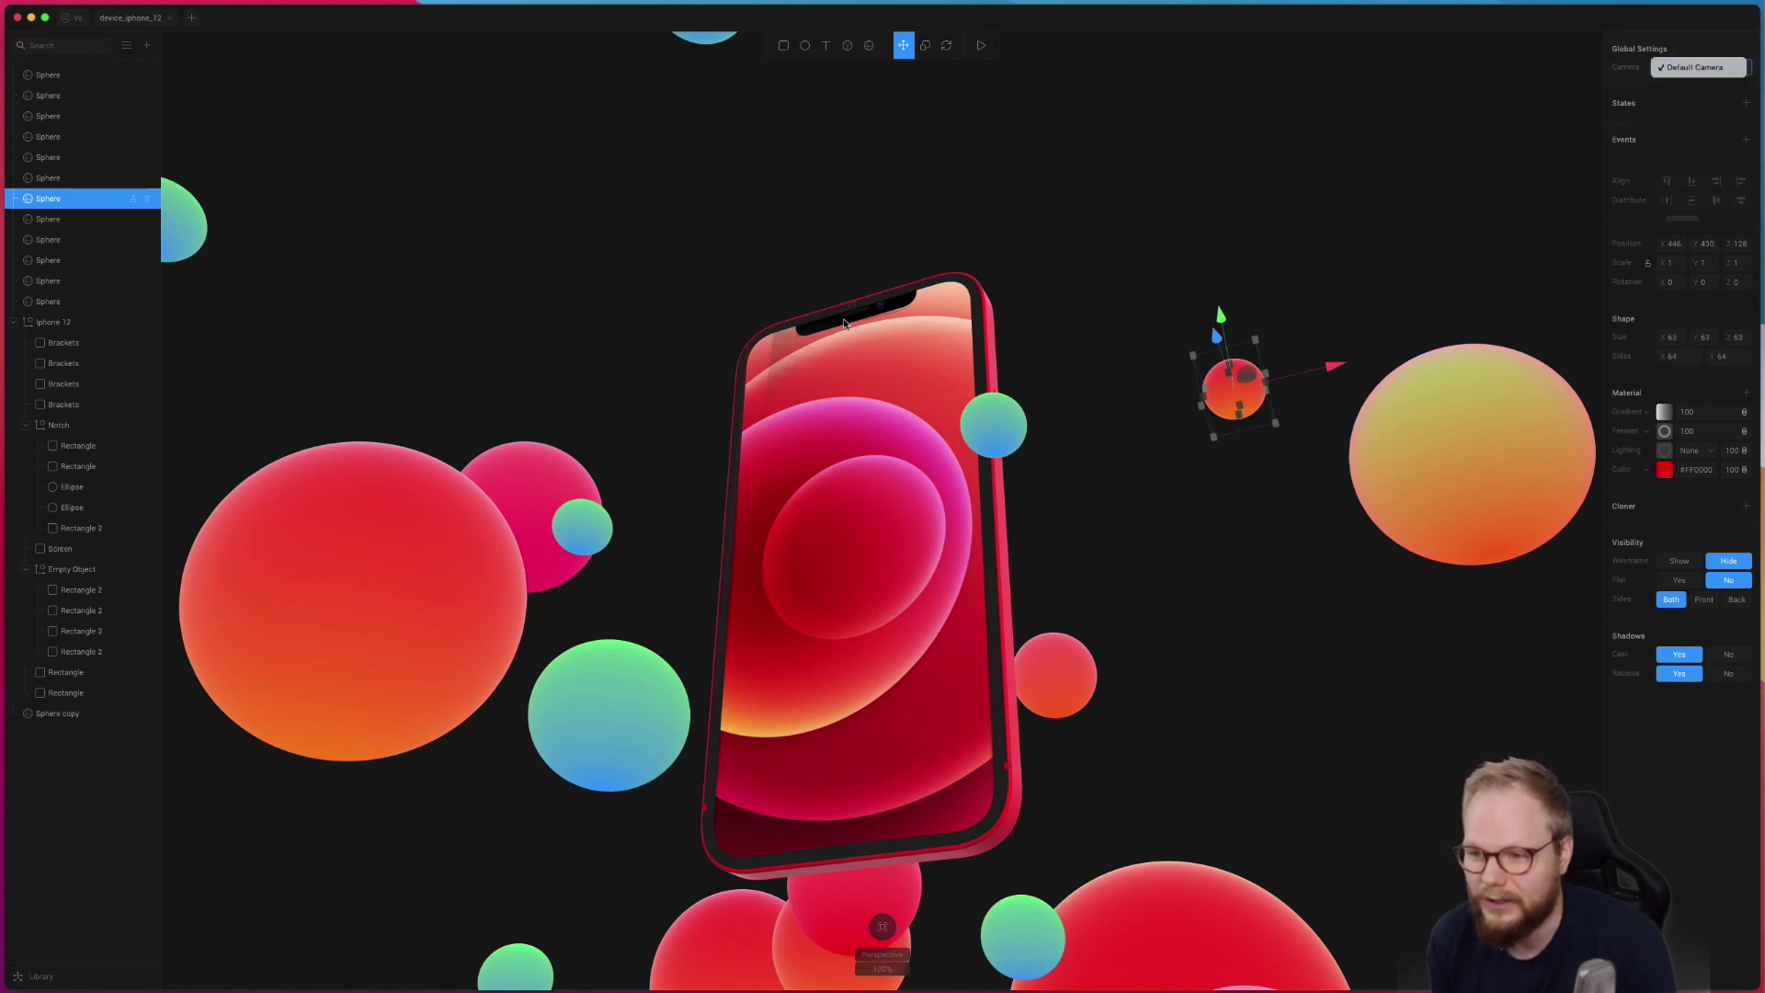
click(1745, 103)
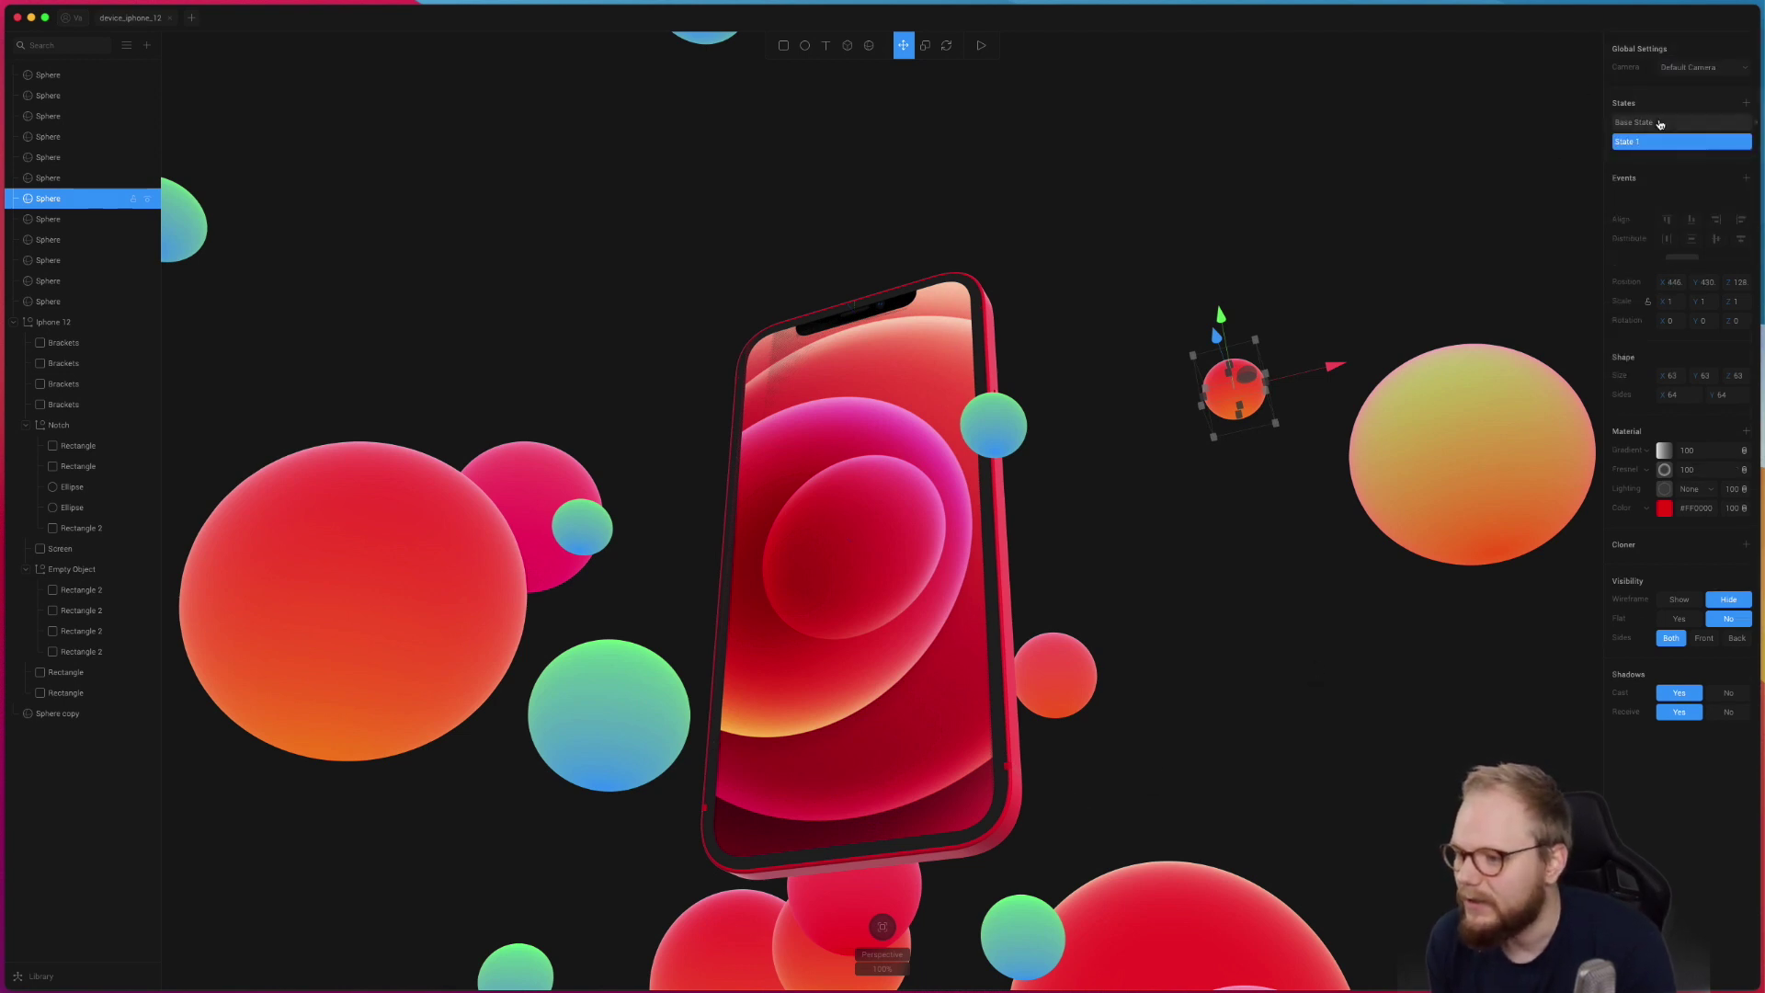
click(1702, 123)
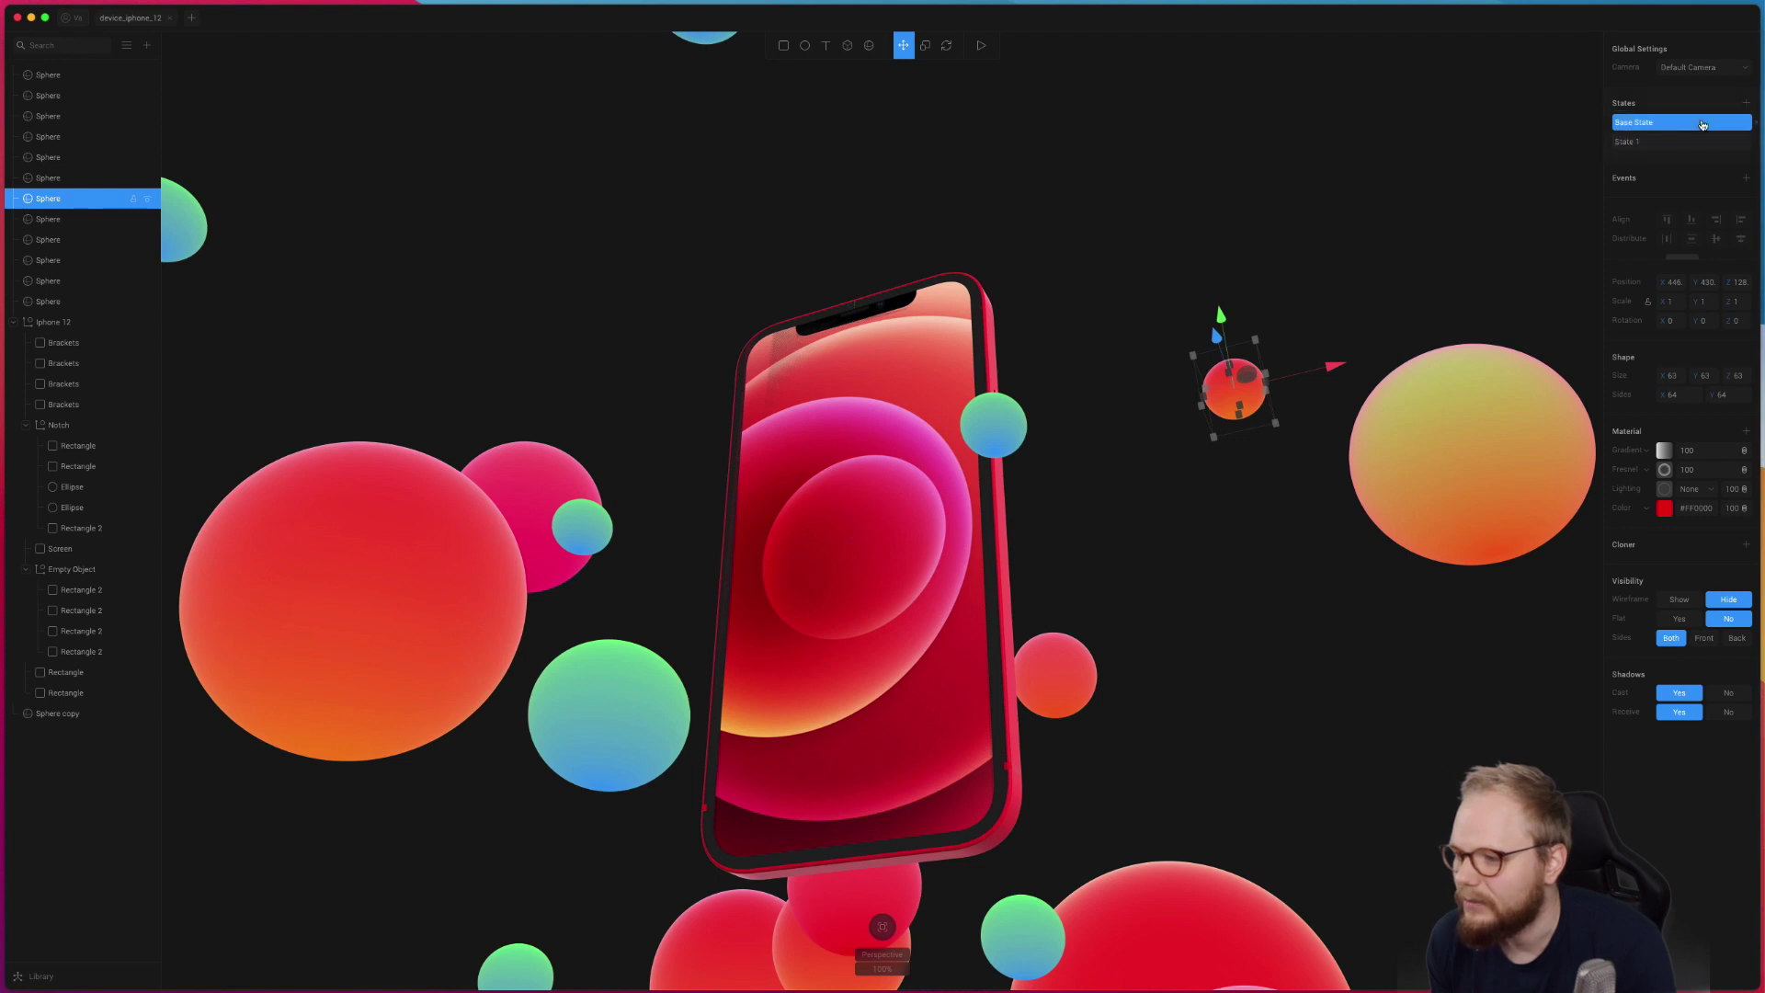
click(1683, 147)
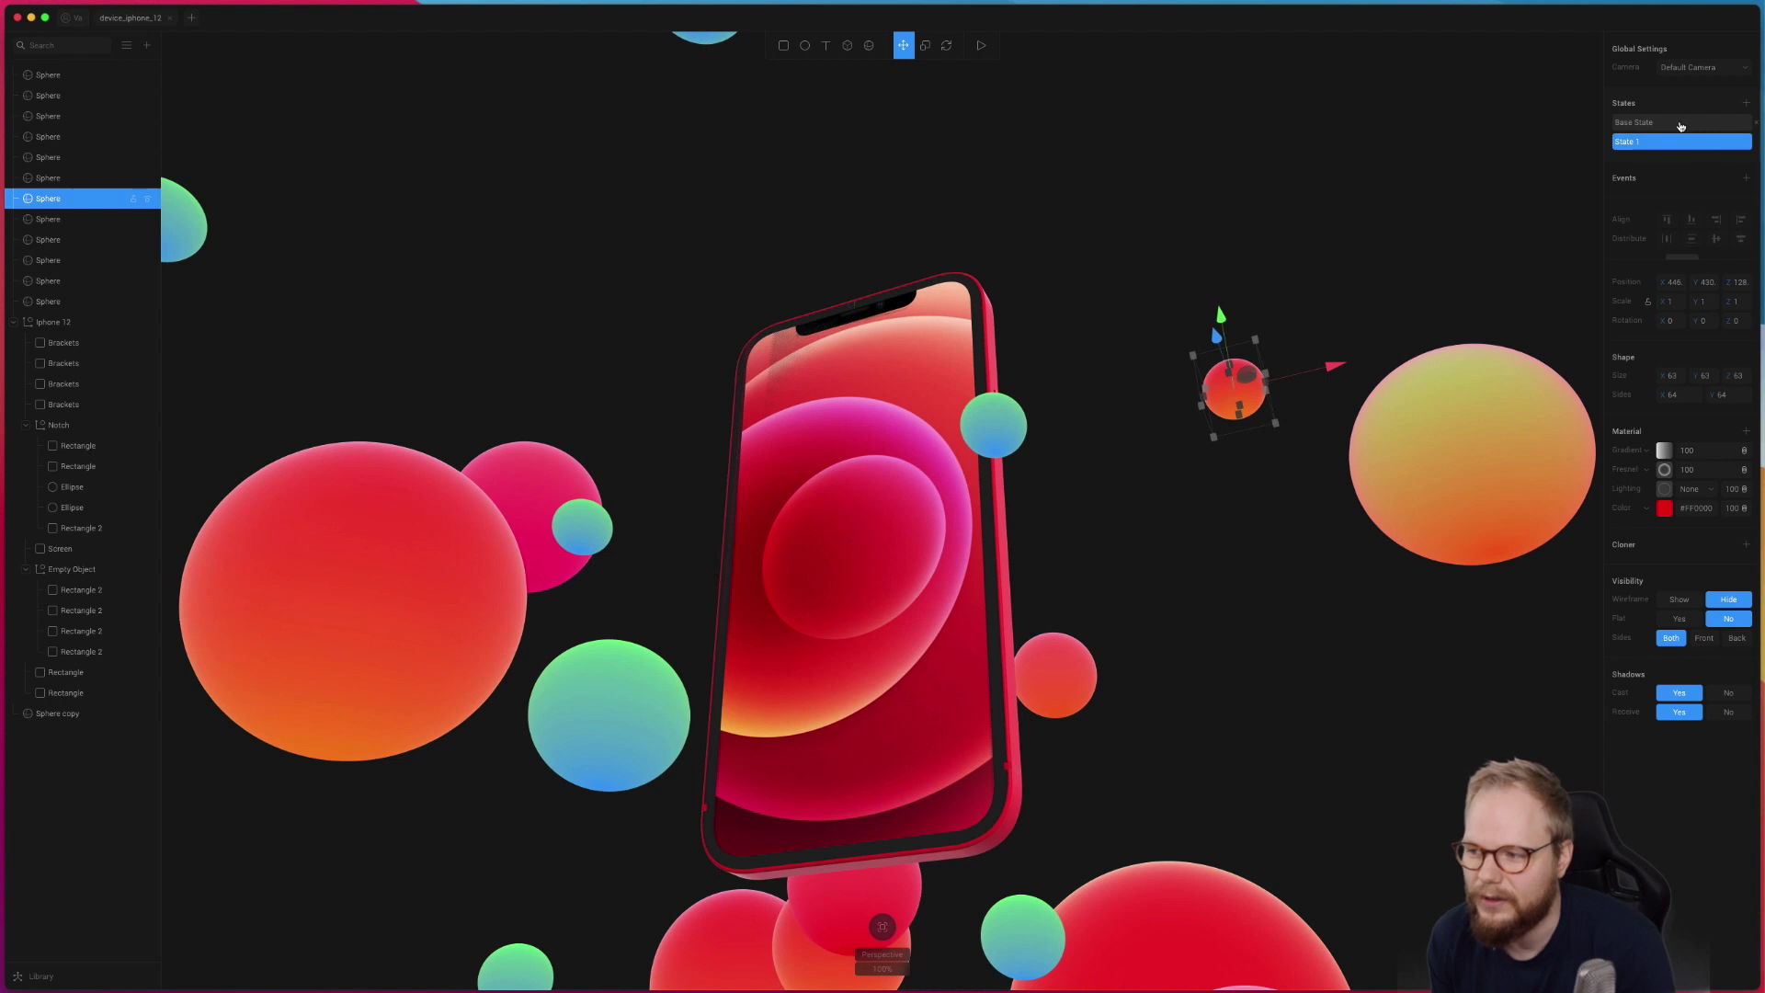
click(1680, 125)
click(1671, 146)
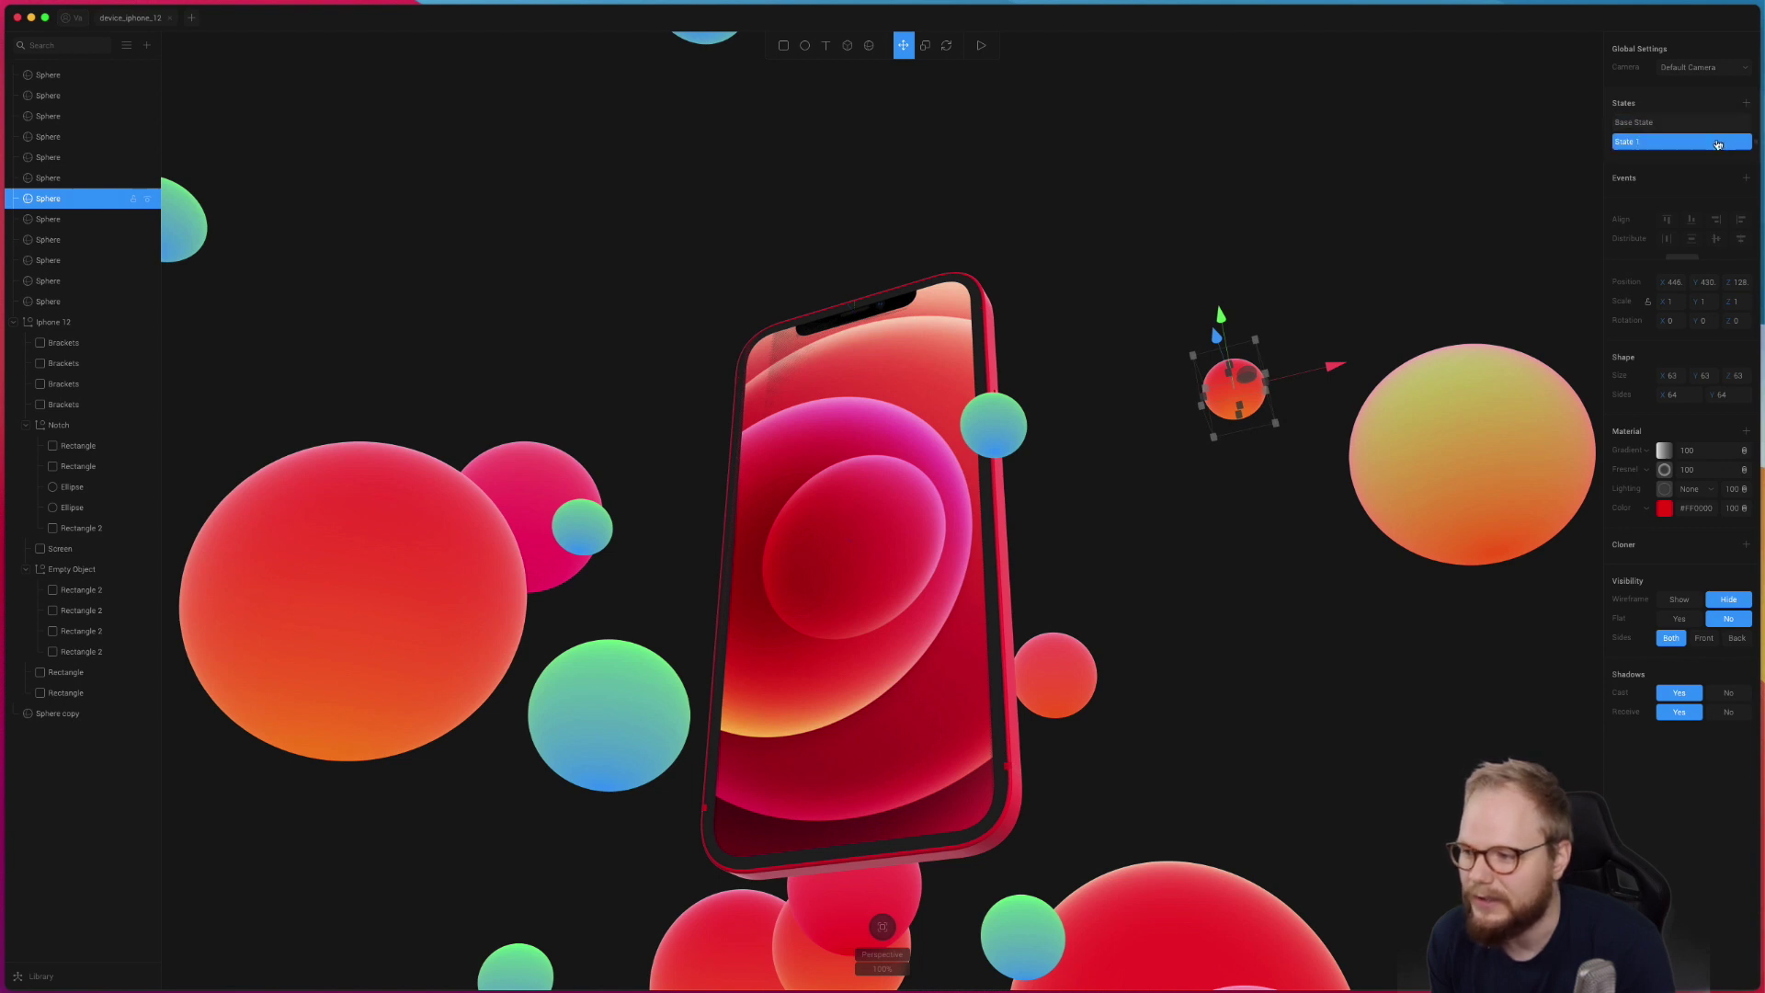
Step: Enlarge the sphere to size 103 in State 1 and compare it against Base State
drag(1253, 339, 1289, 306)
click(1713, 124)
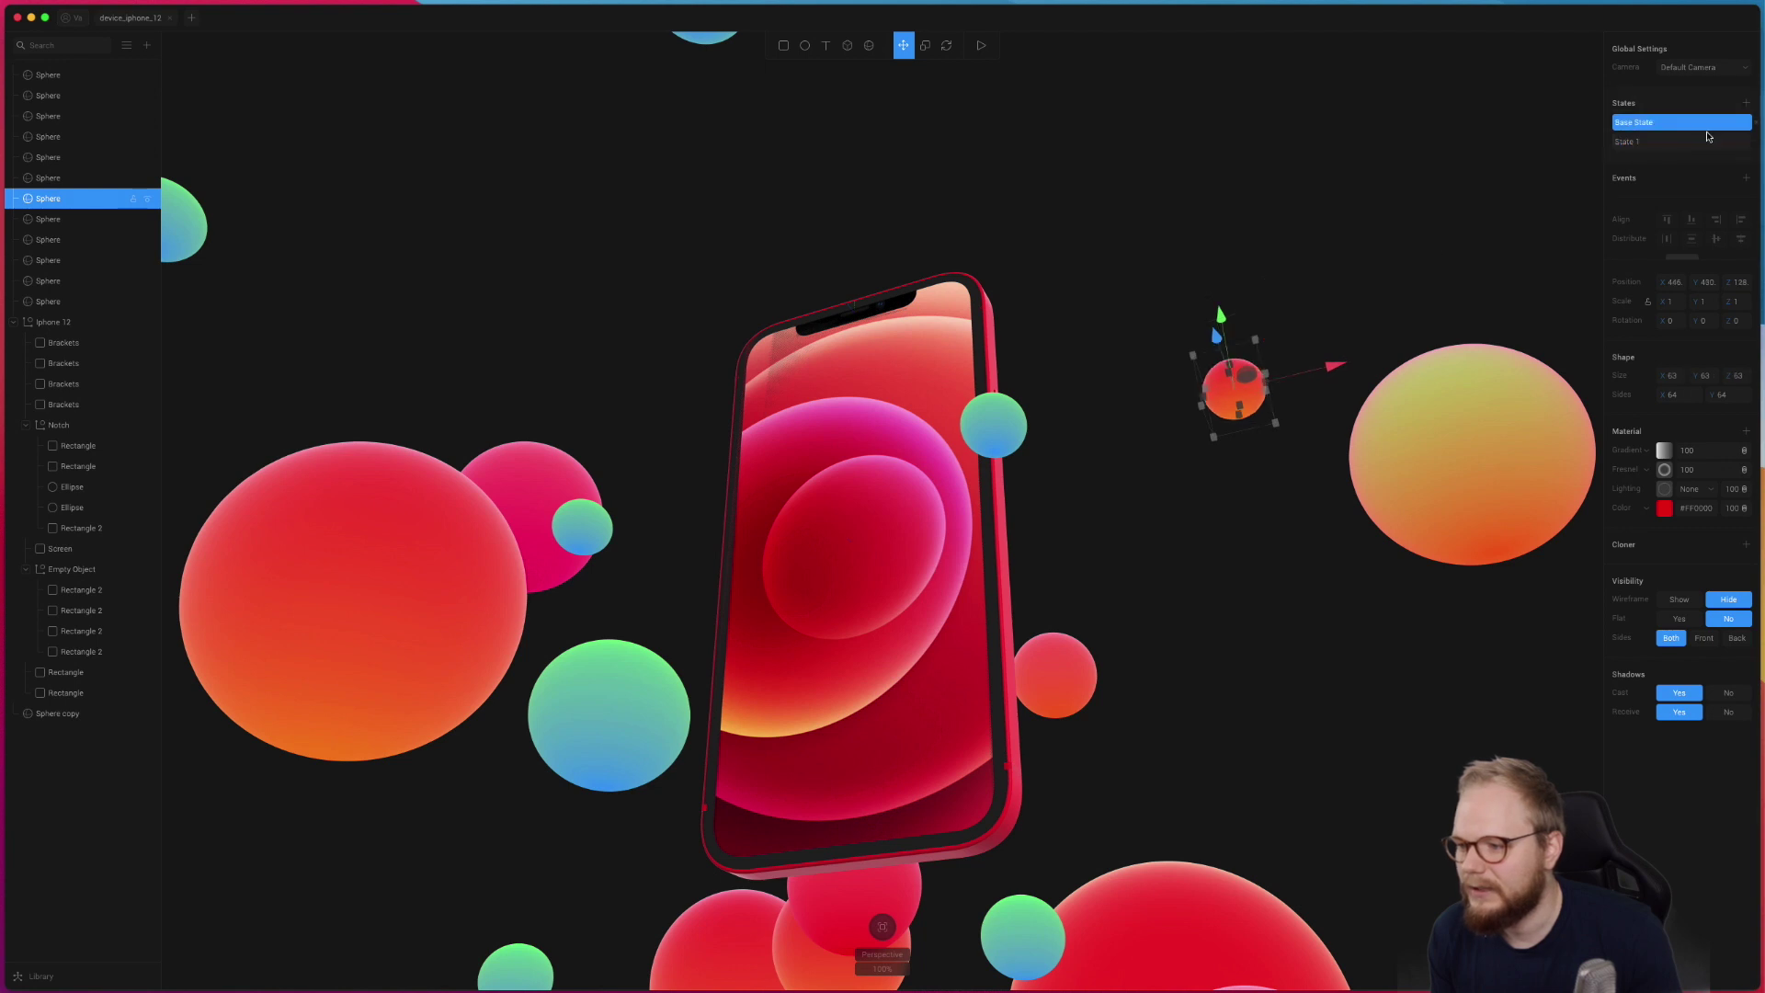
click(1706, 143)
click(1705, 122)
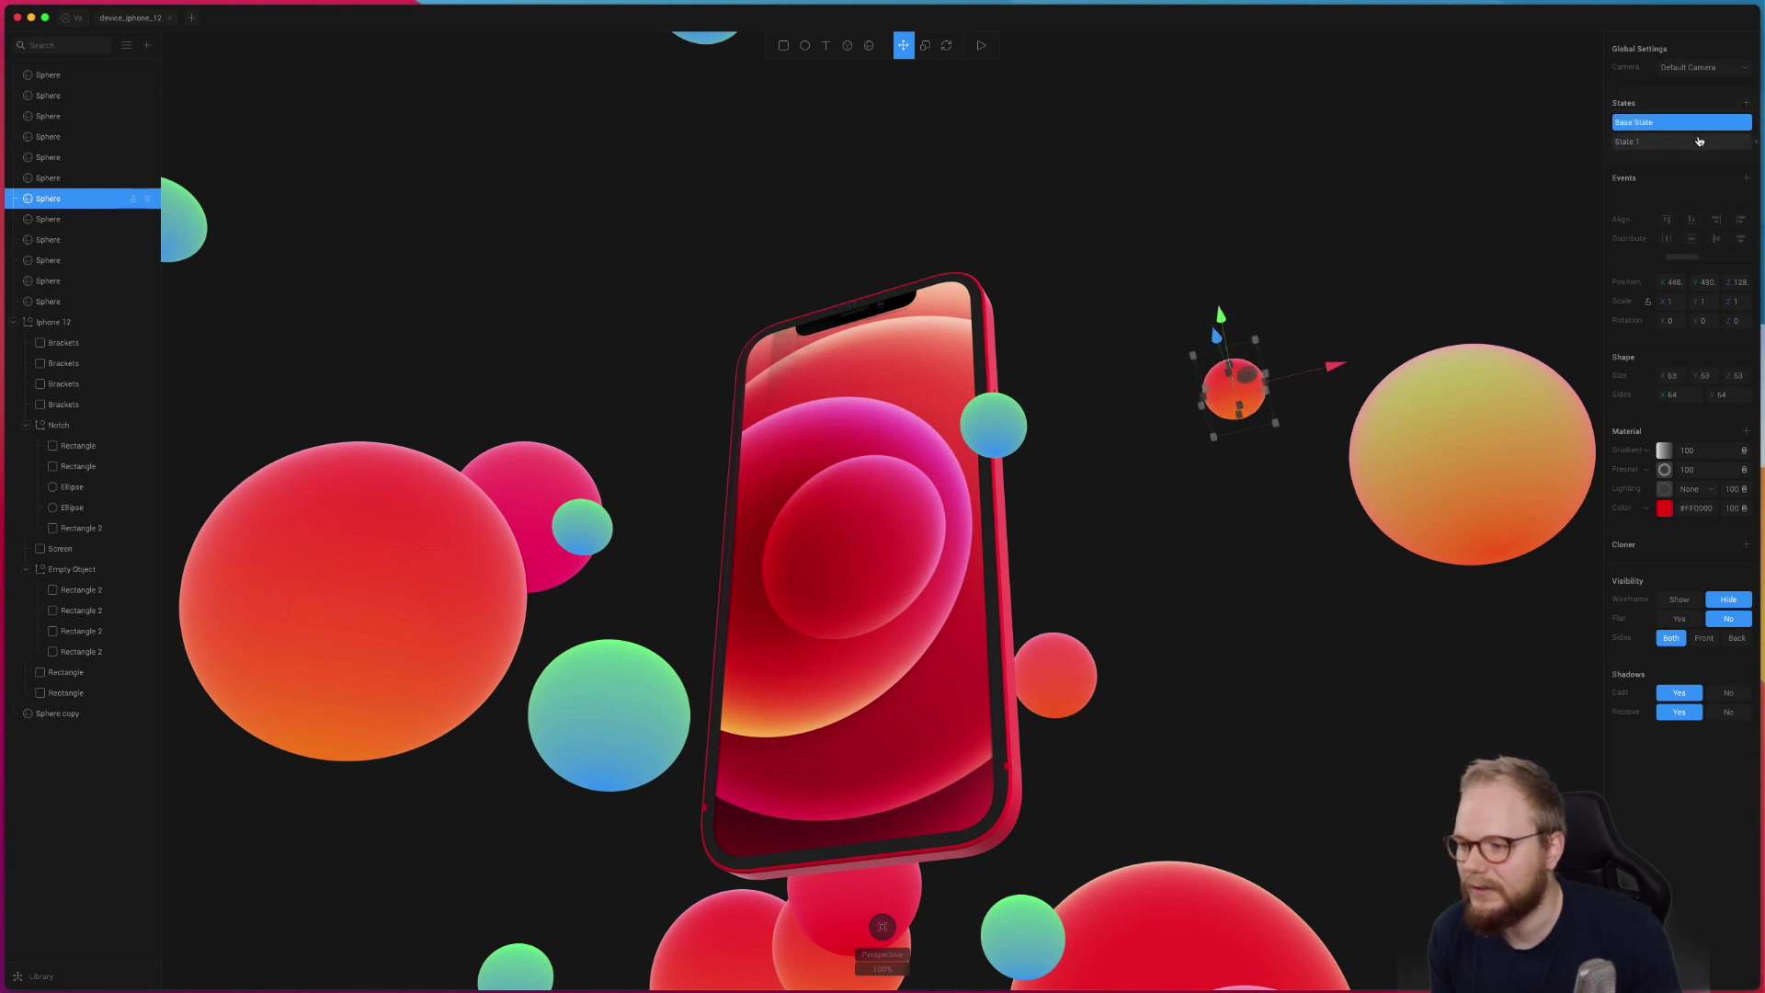
click(1698, 143)
click(1701, 124)
click(1698, 143)
click(1711, 124)
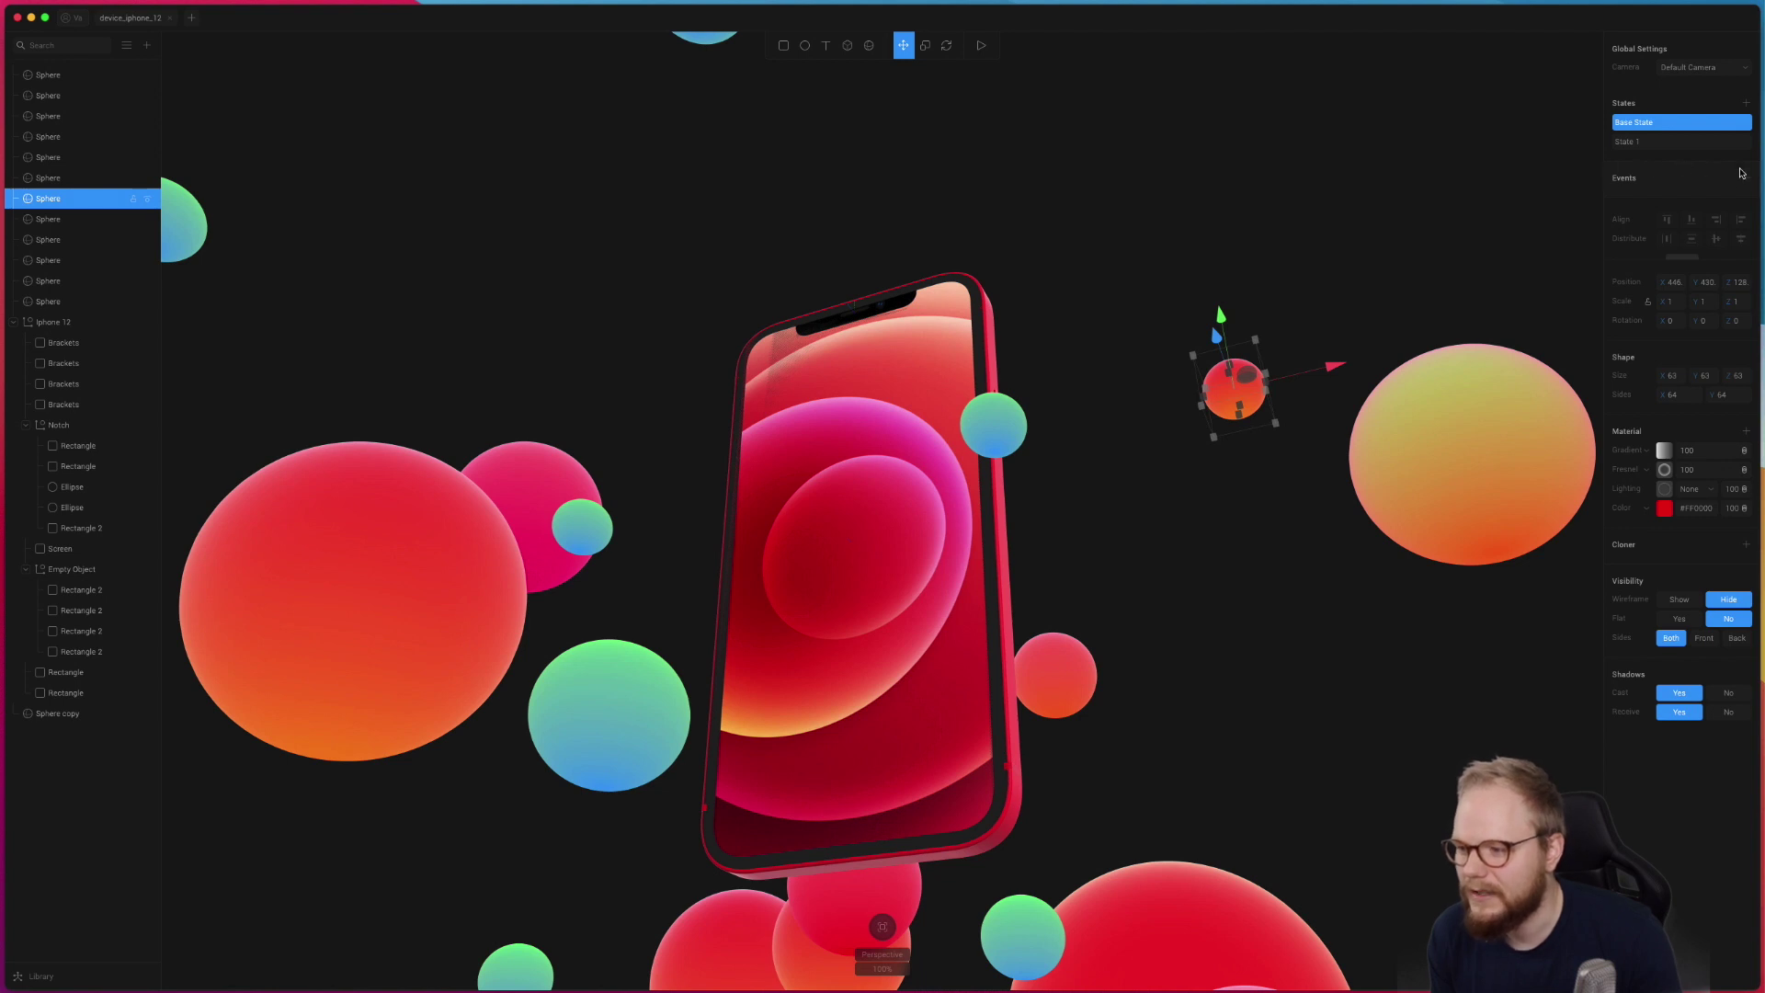
Step: Add a Mouse Hover event to the sphere targeting State 1 with Ease In Out transition
click(1745, 180)
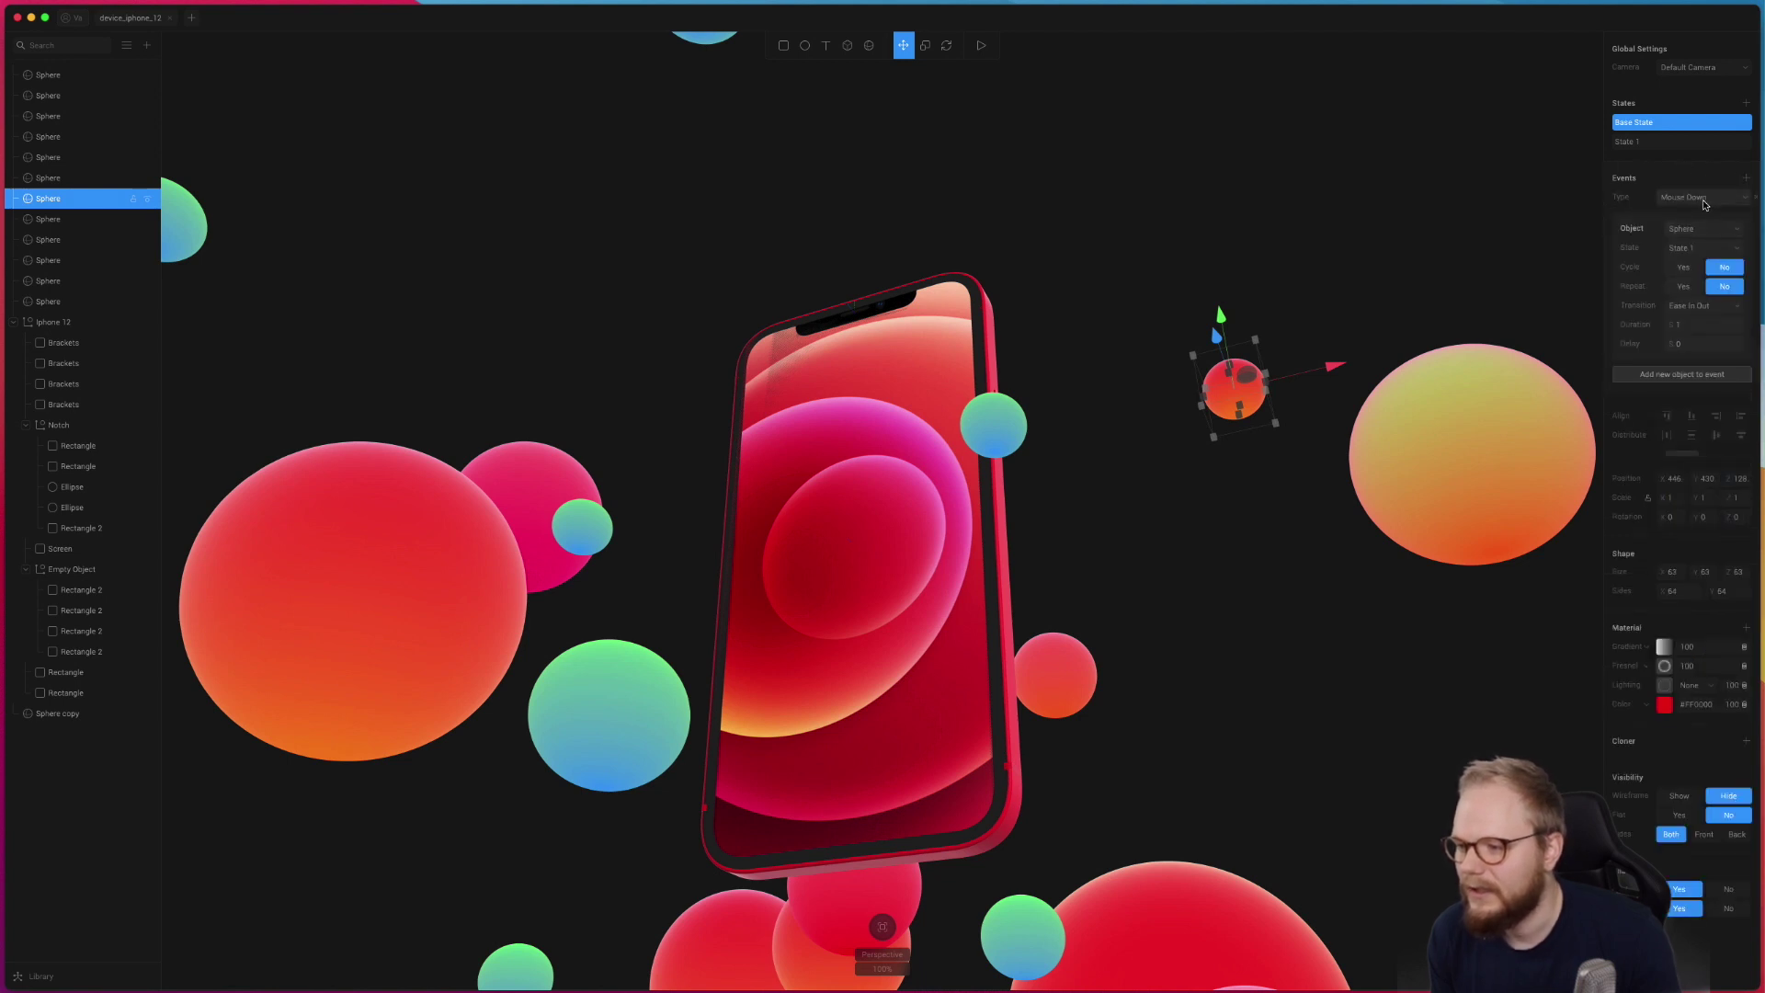
click(1703, 199)
click(1721, 213)
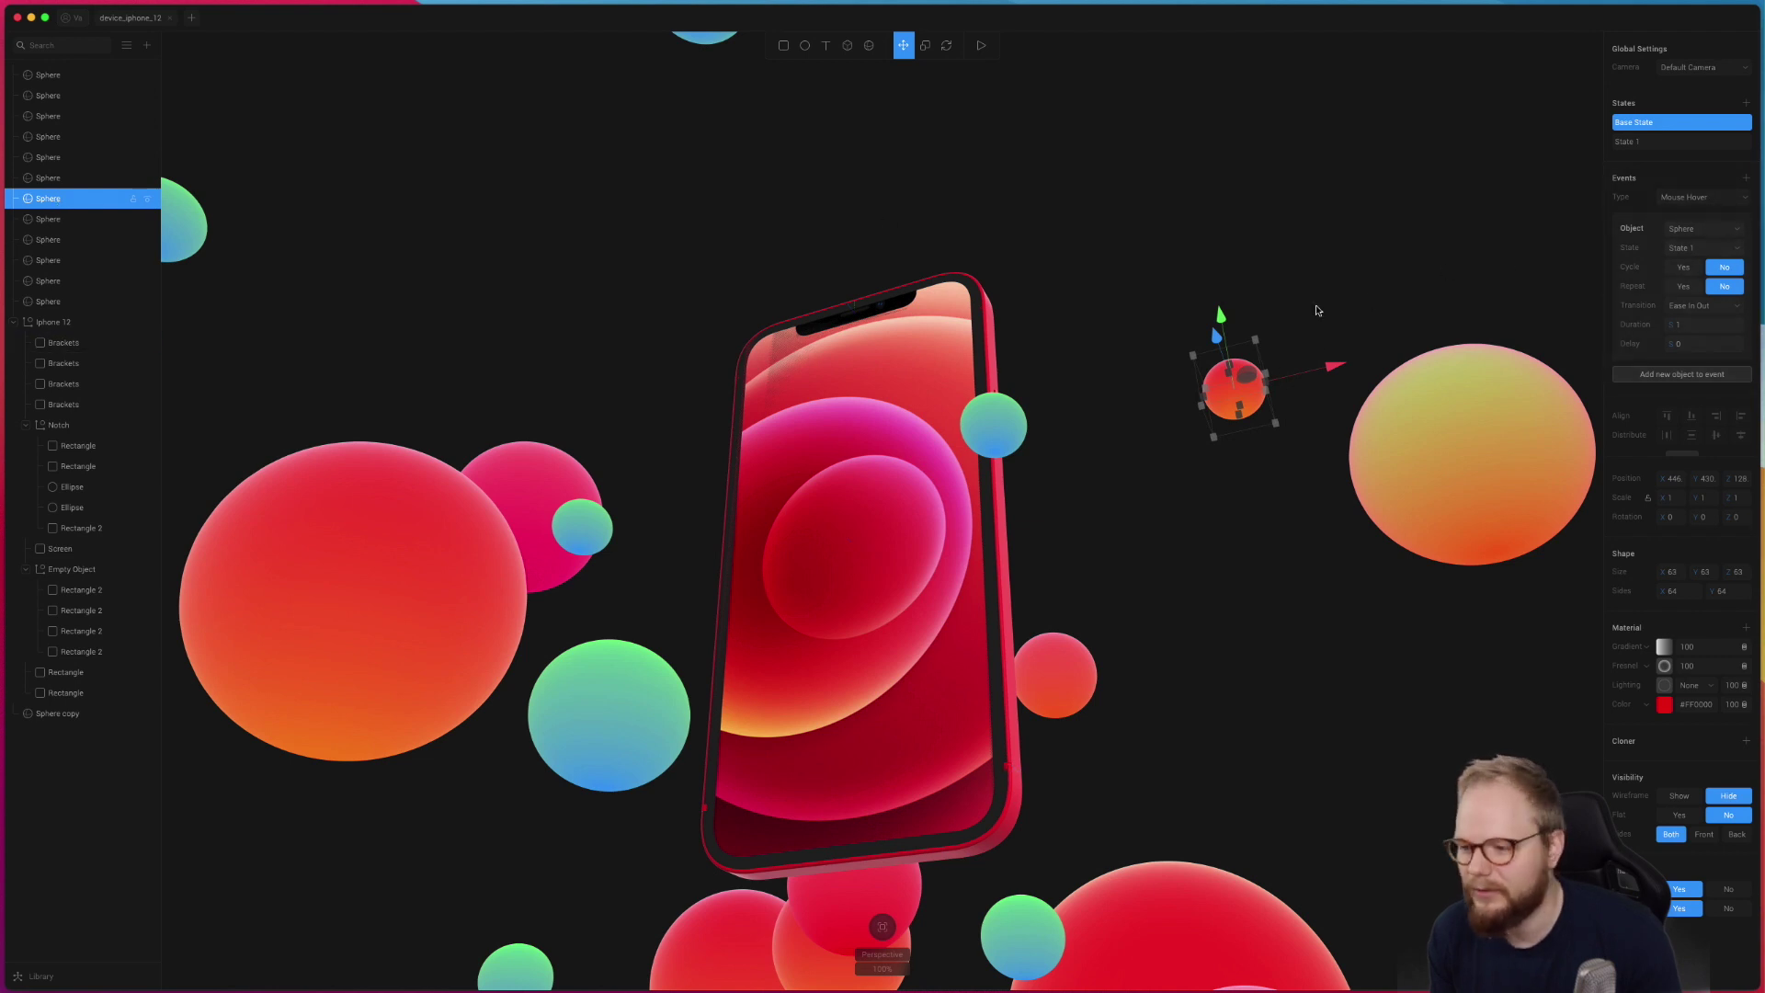
click(1716, 248)
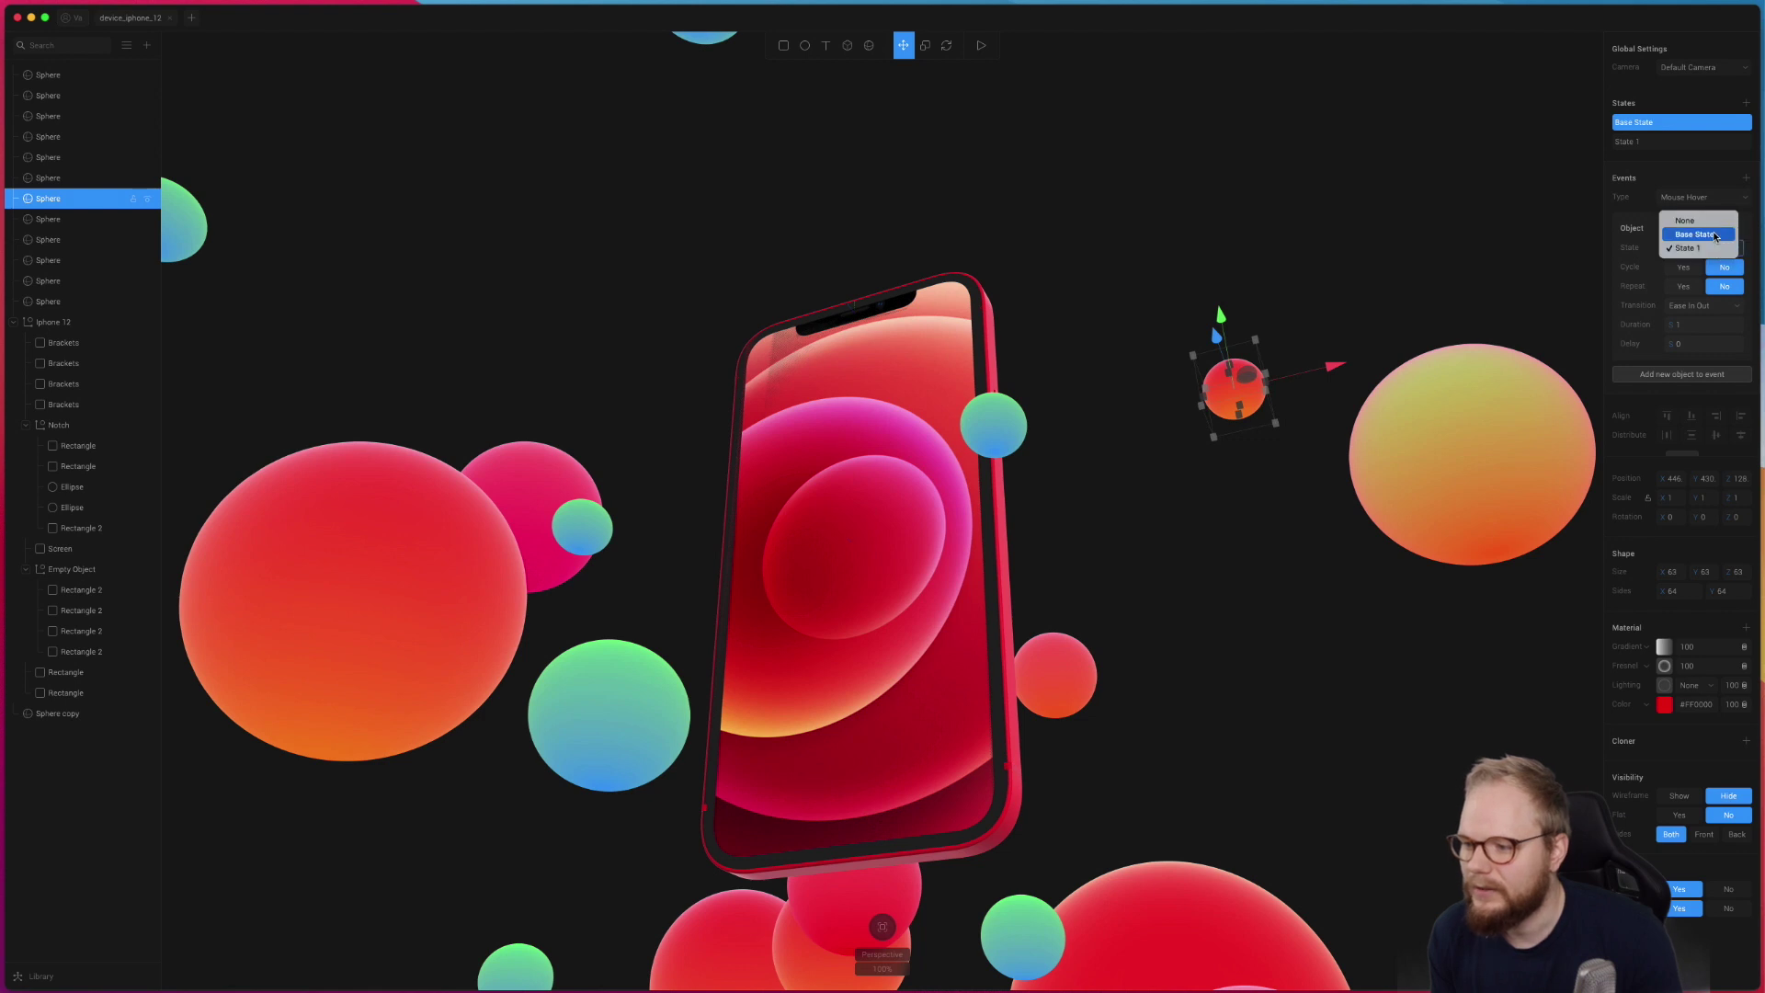
click(1687, 249)
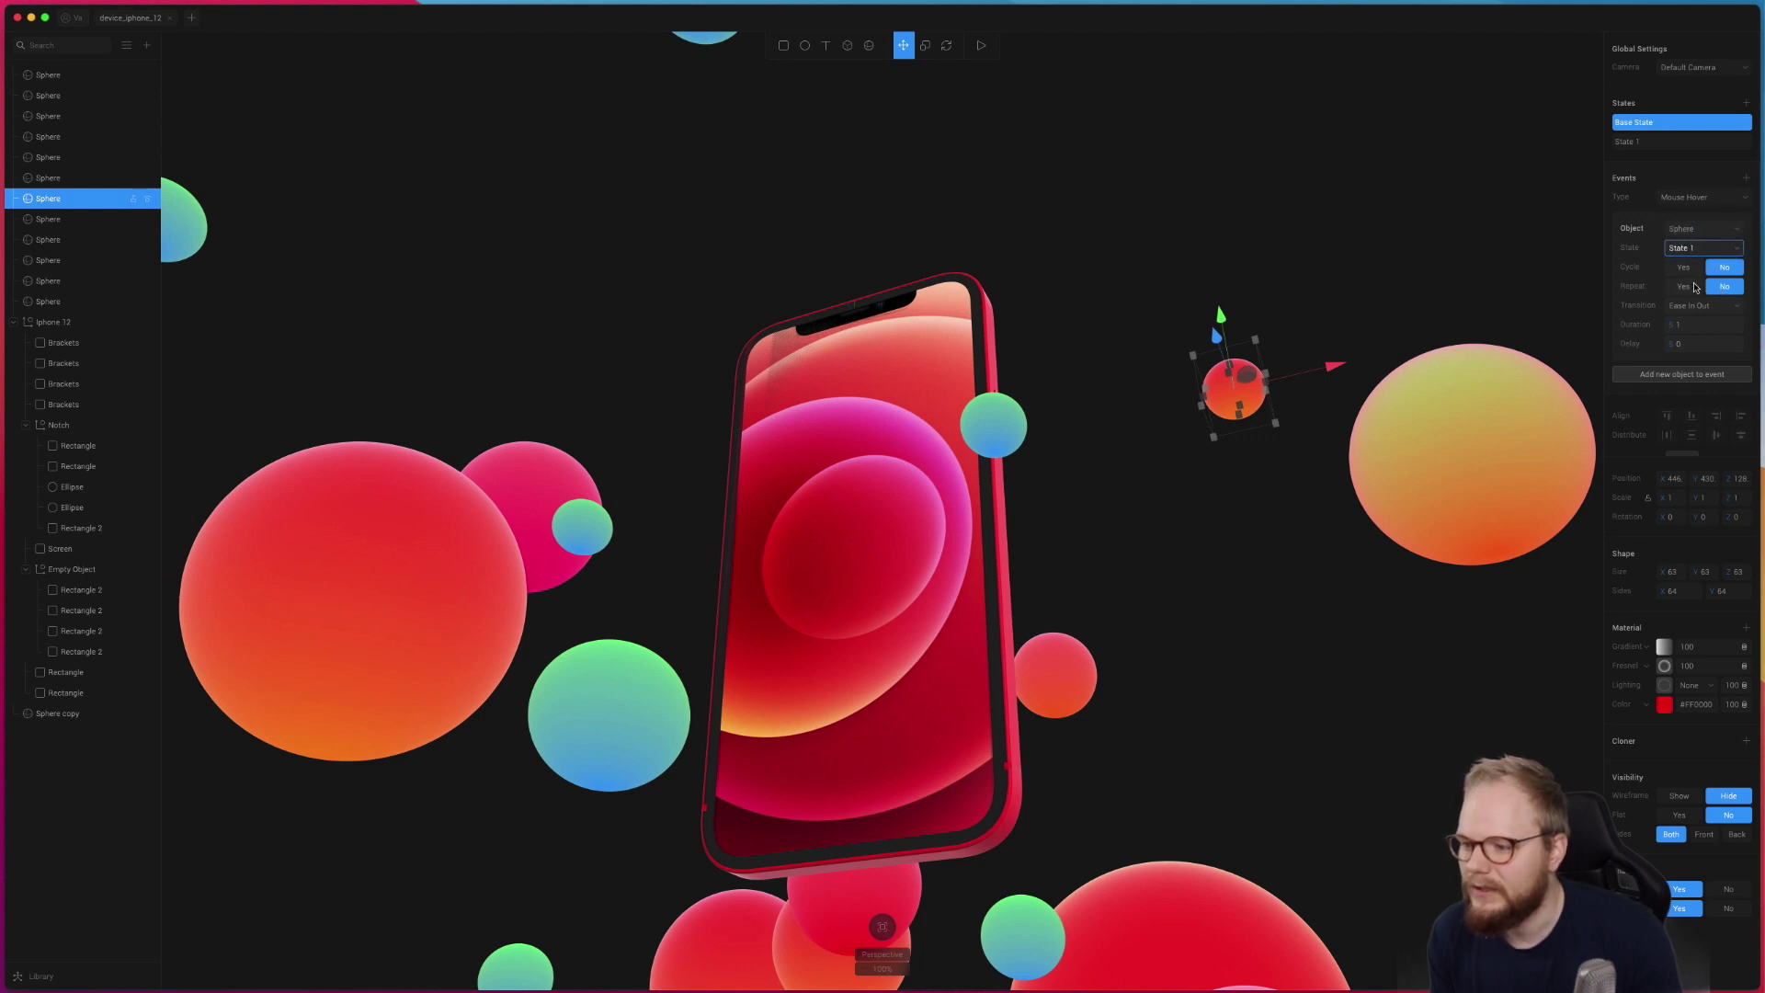
click(1718, 310)
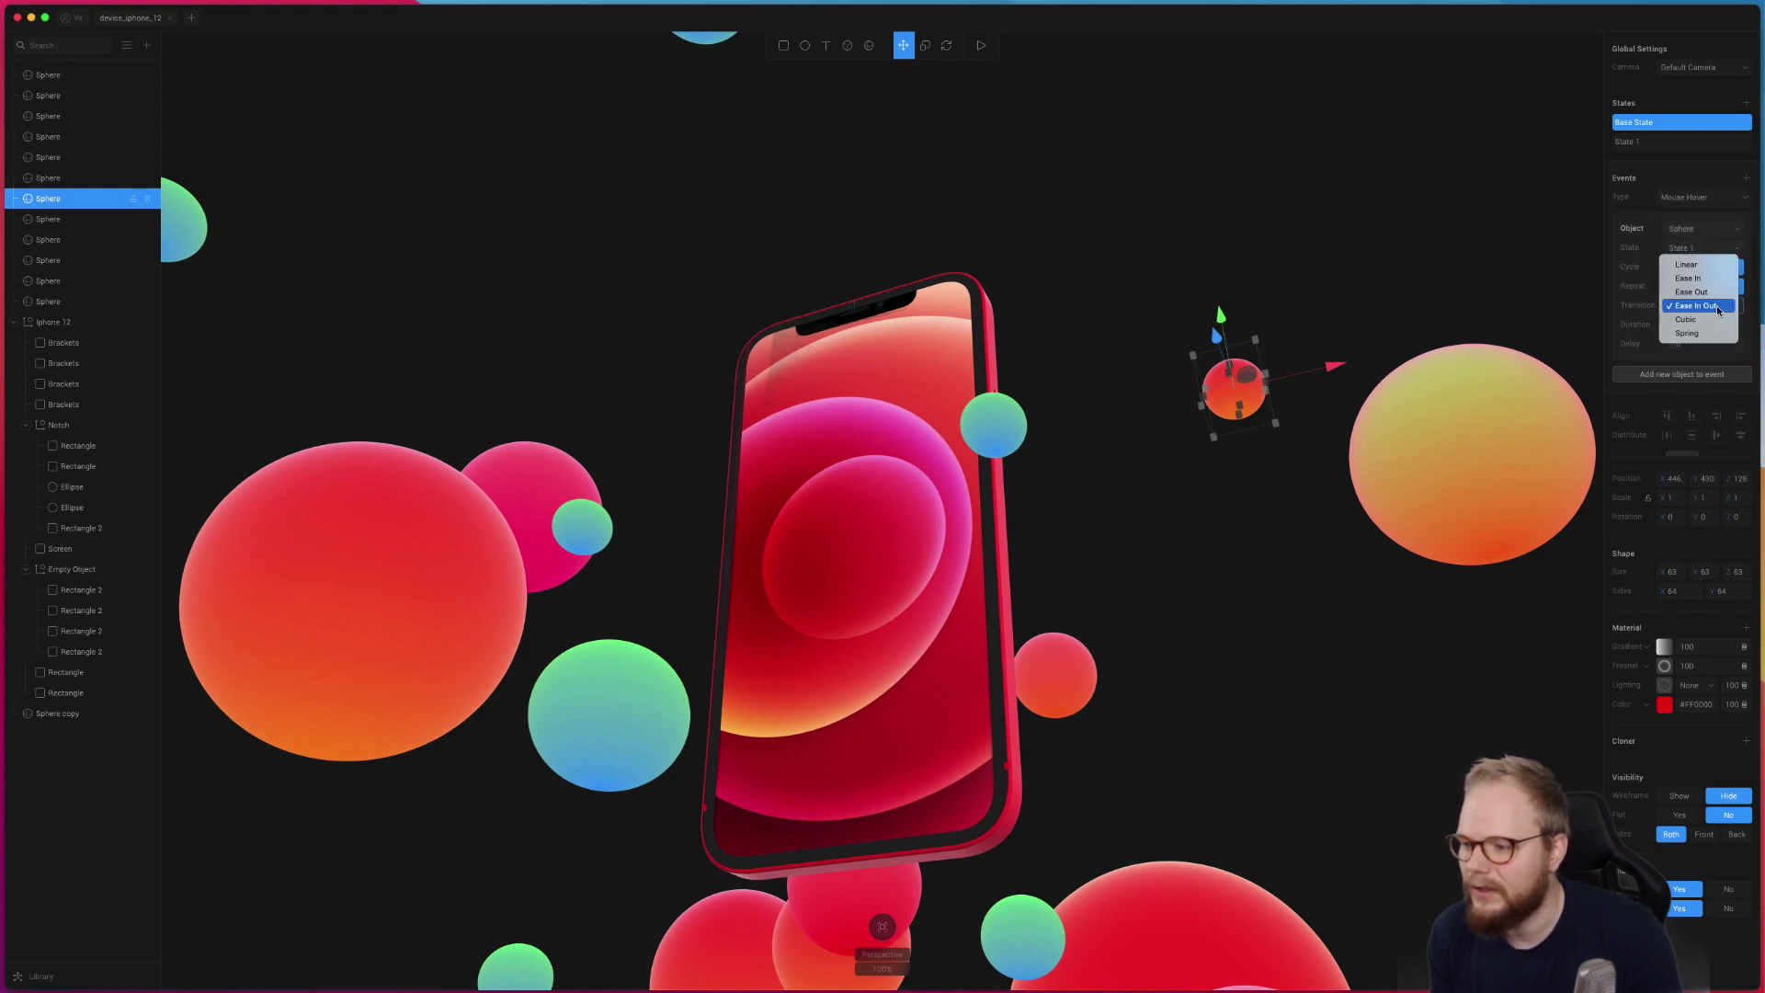
click(1717, 308)
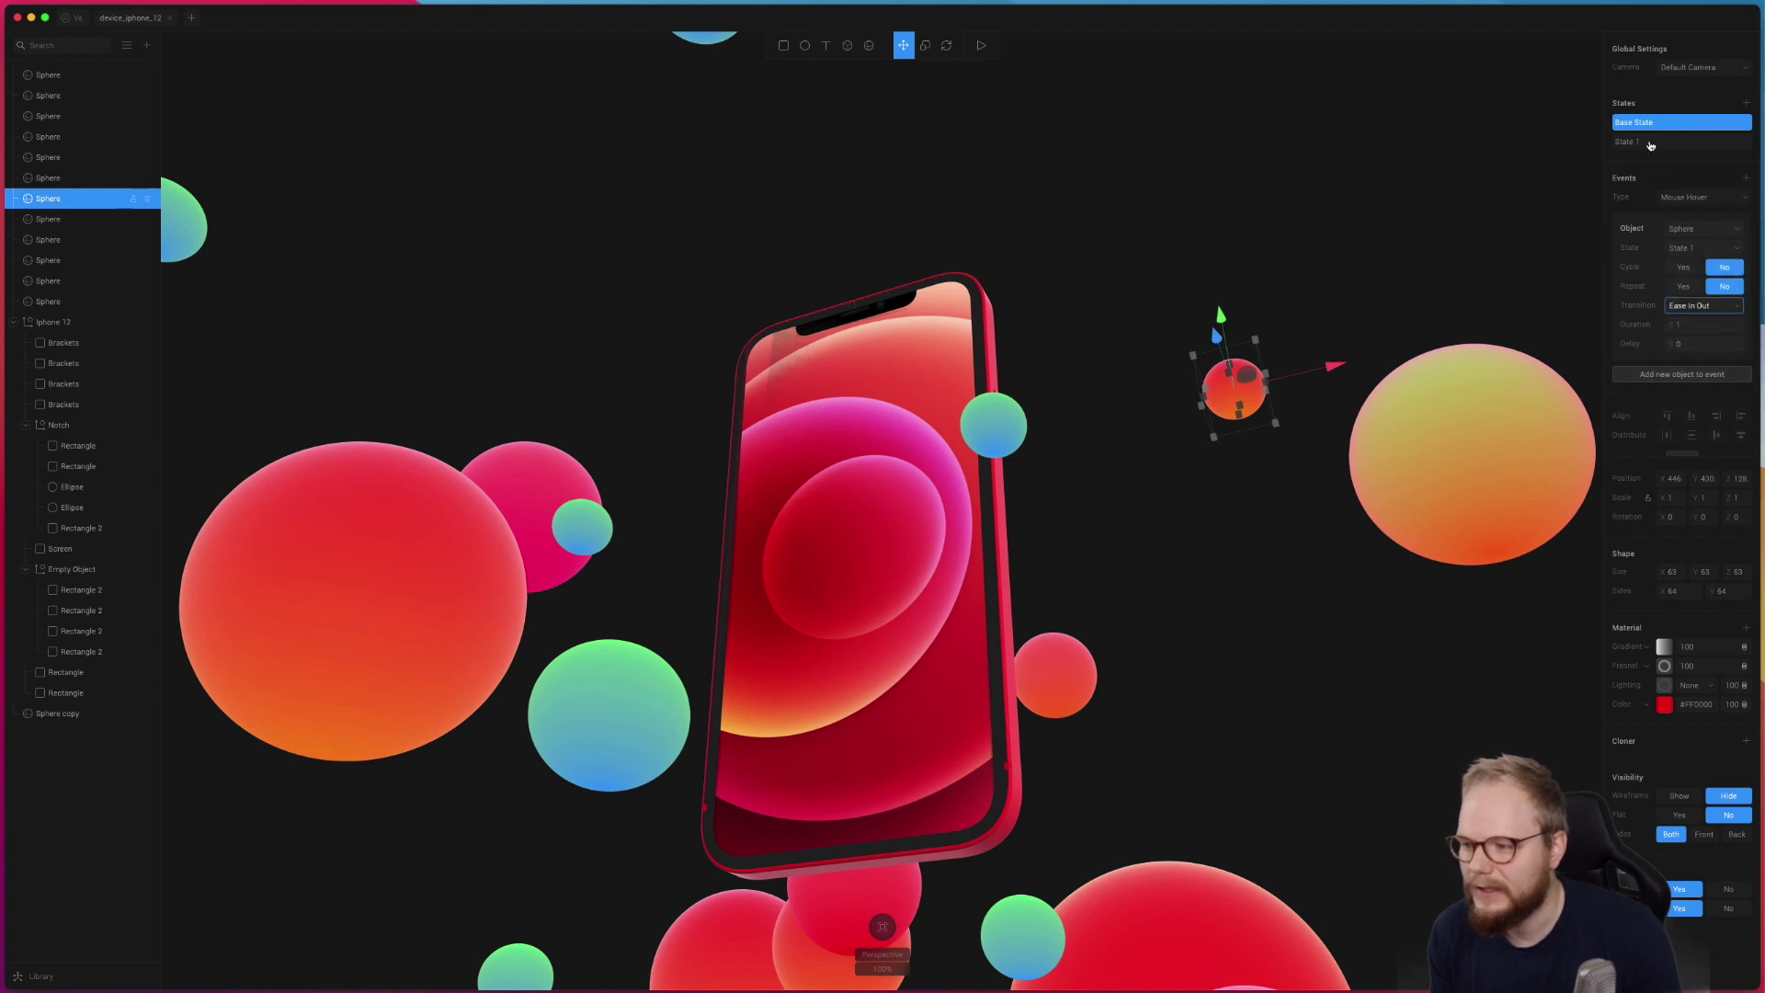
Step: Play the iPhone scene full-window, hover the red sphere to watch it grow, then exit
click(1034, 70)
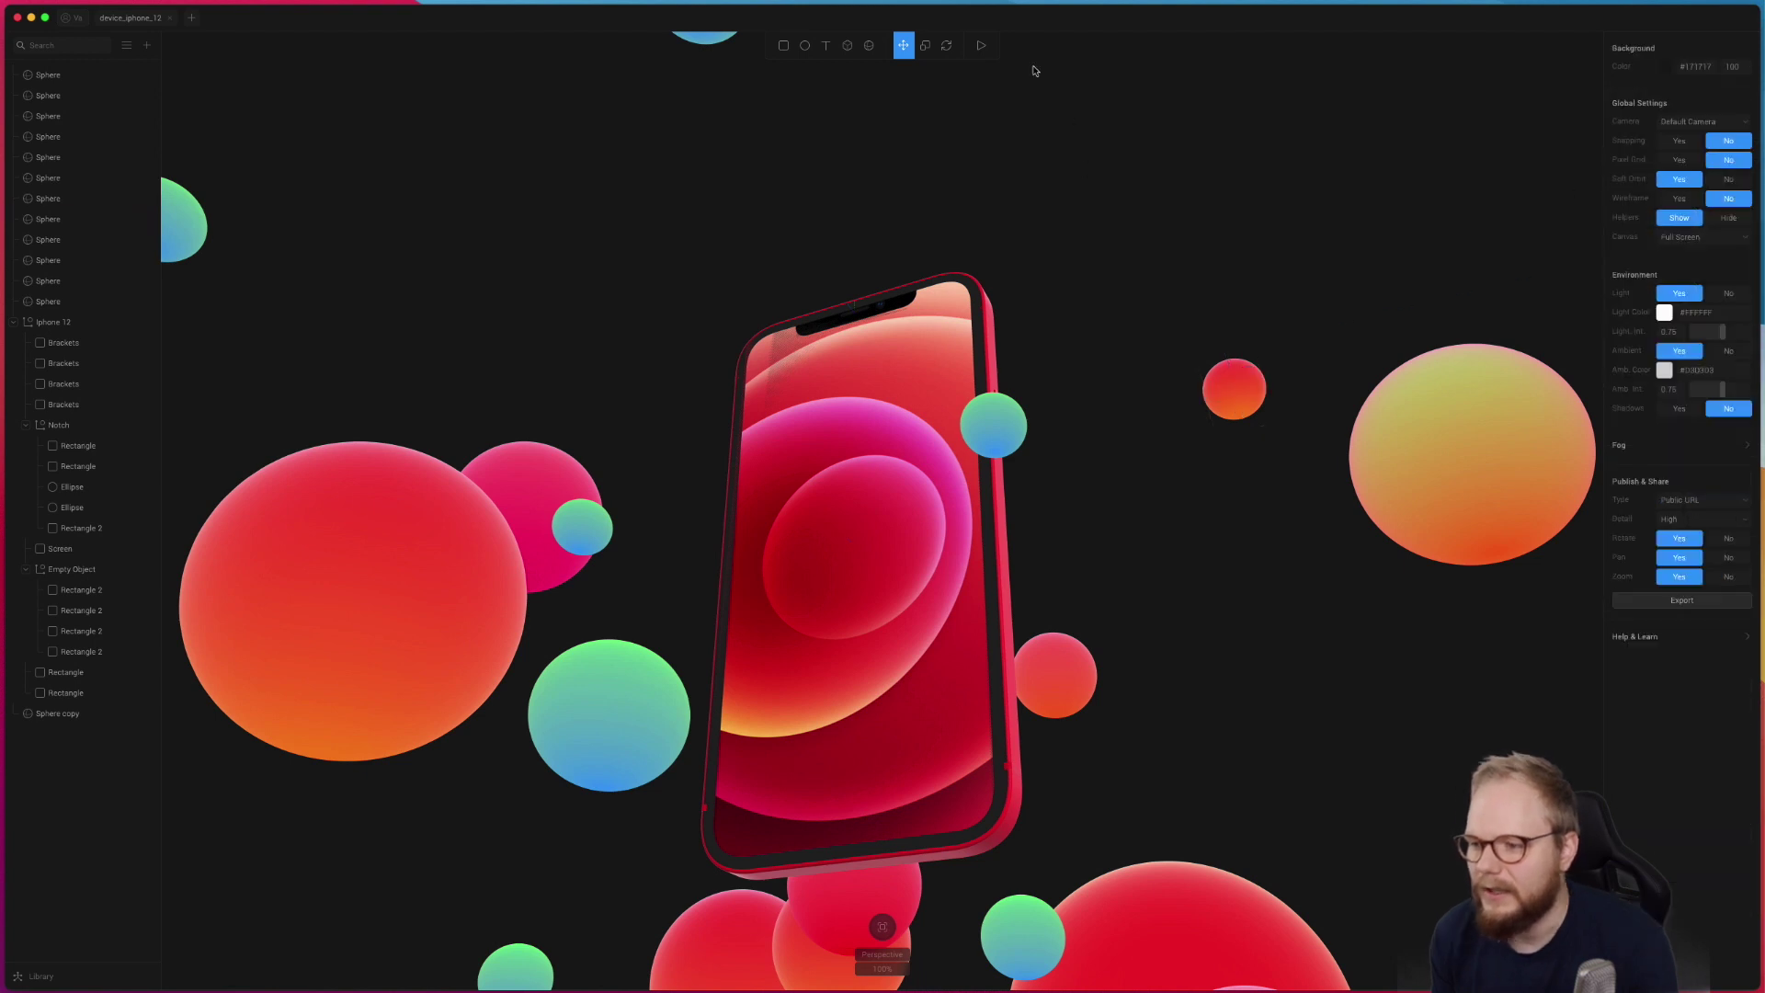
click(982, 45)
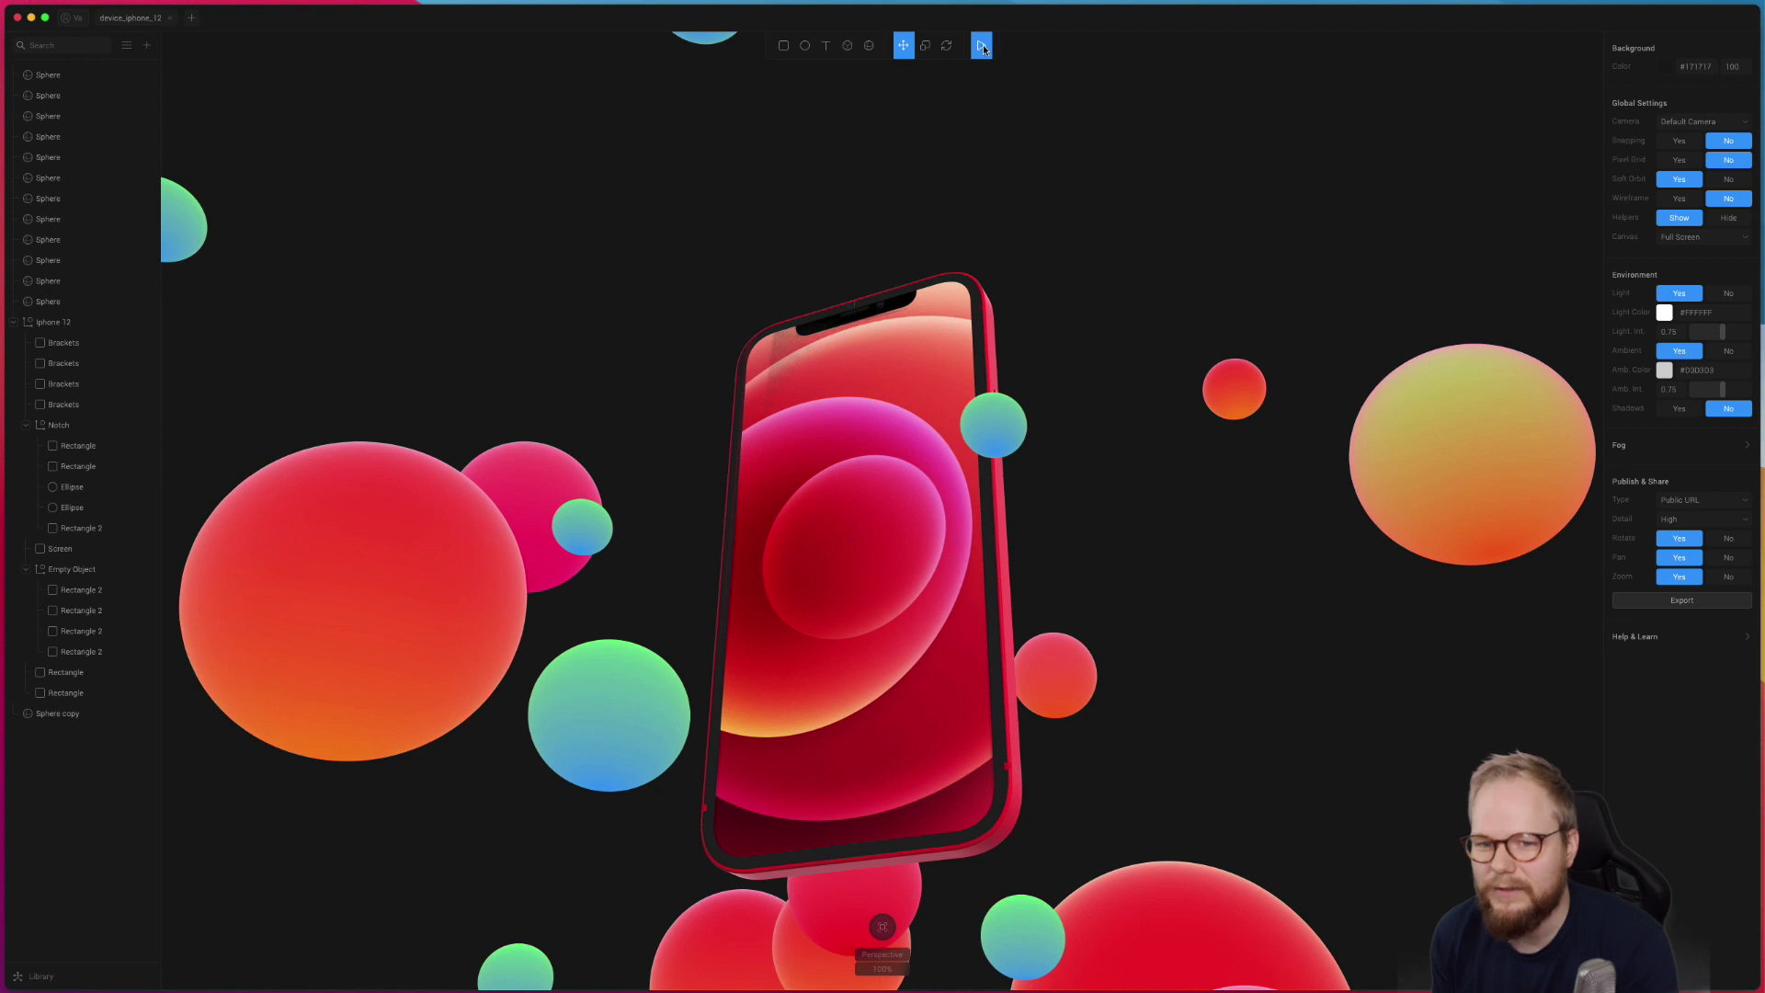
click(982, 47)
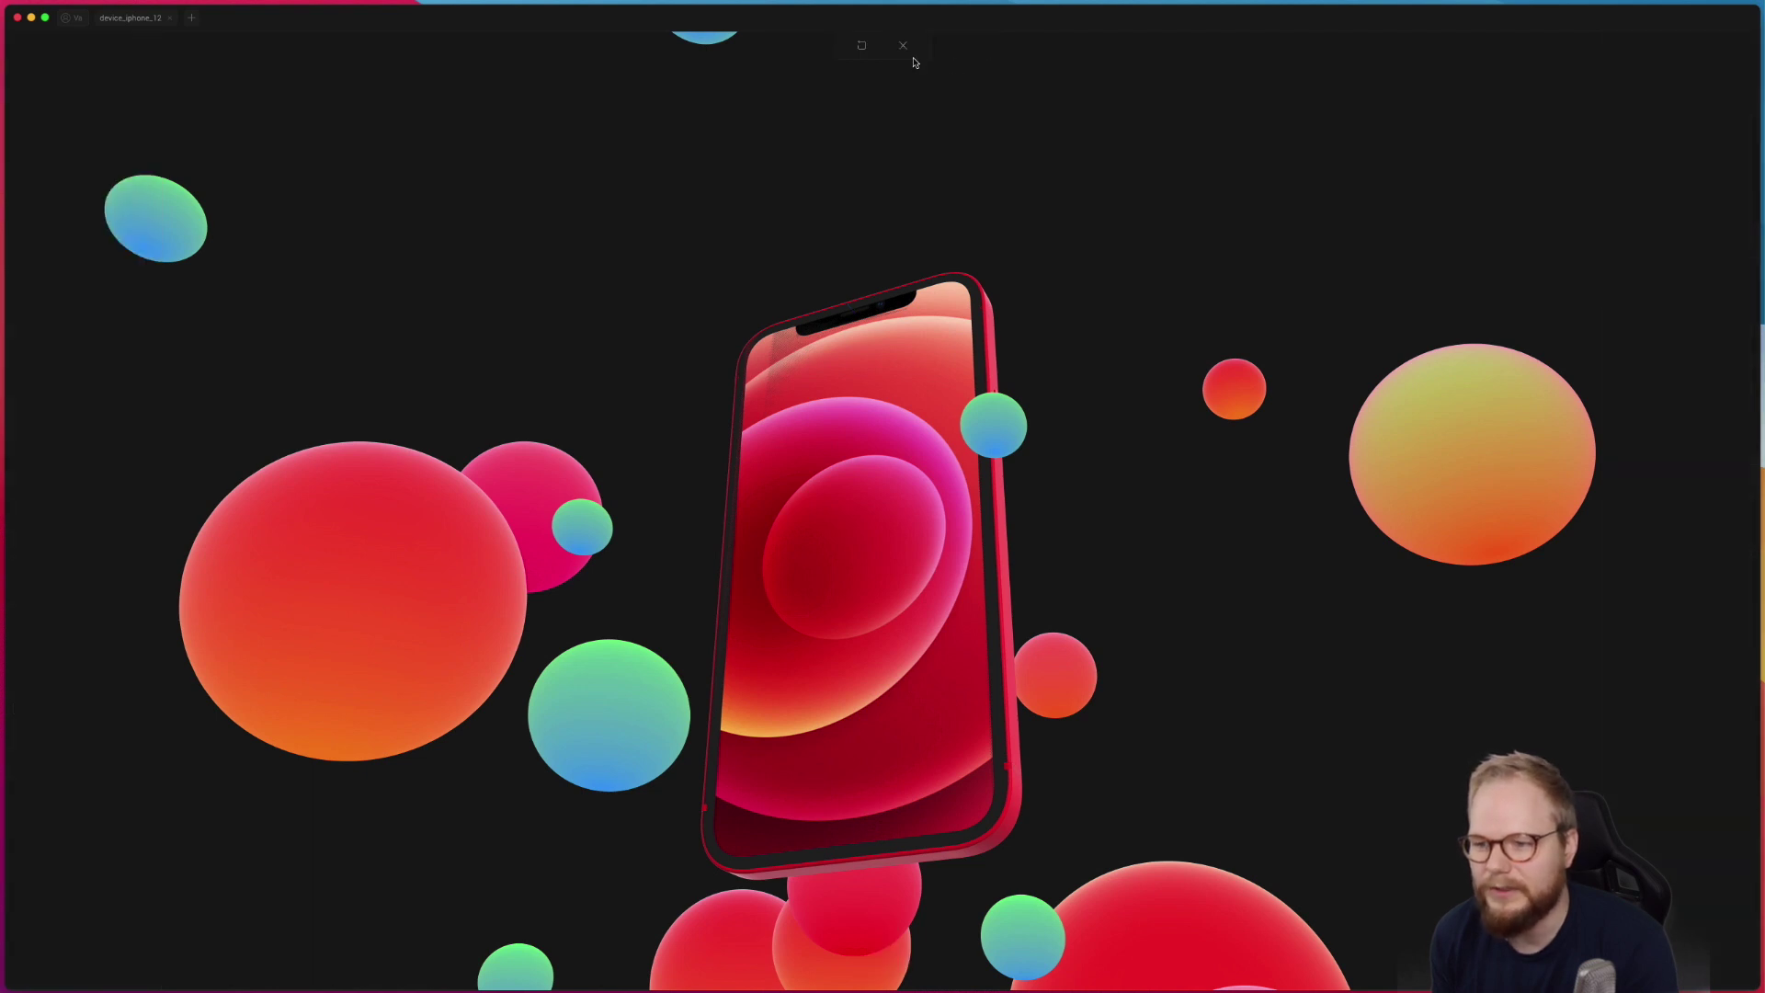
click(1233, 384)
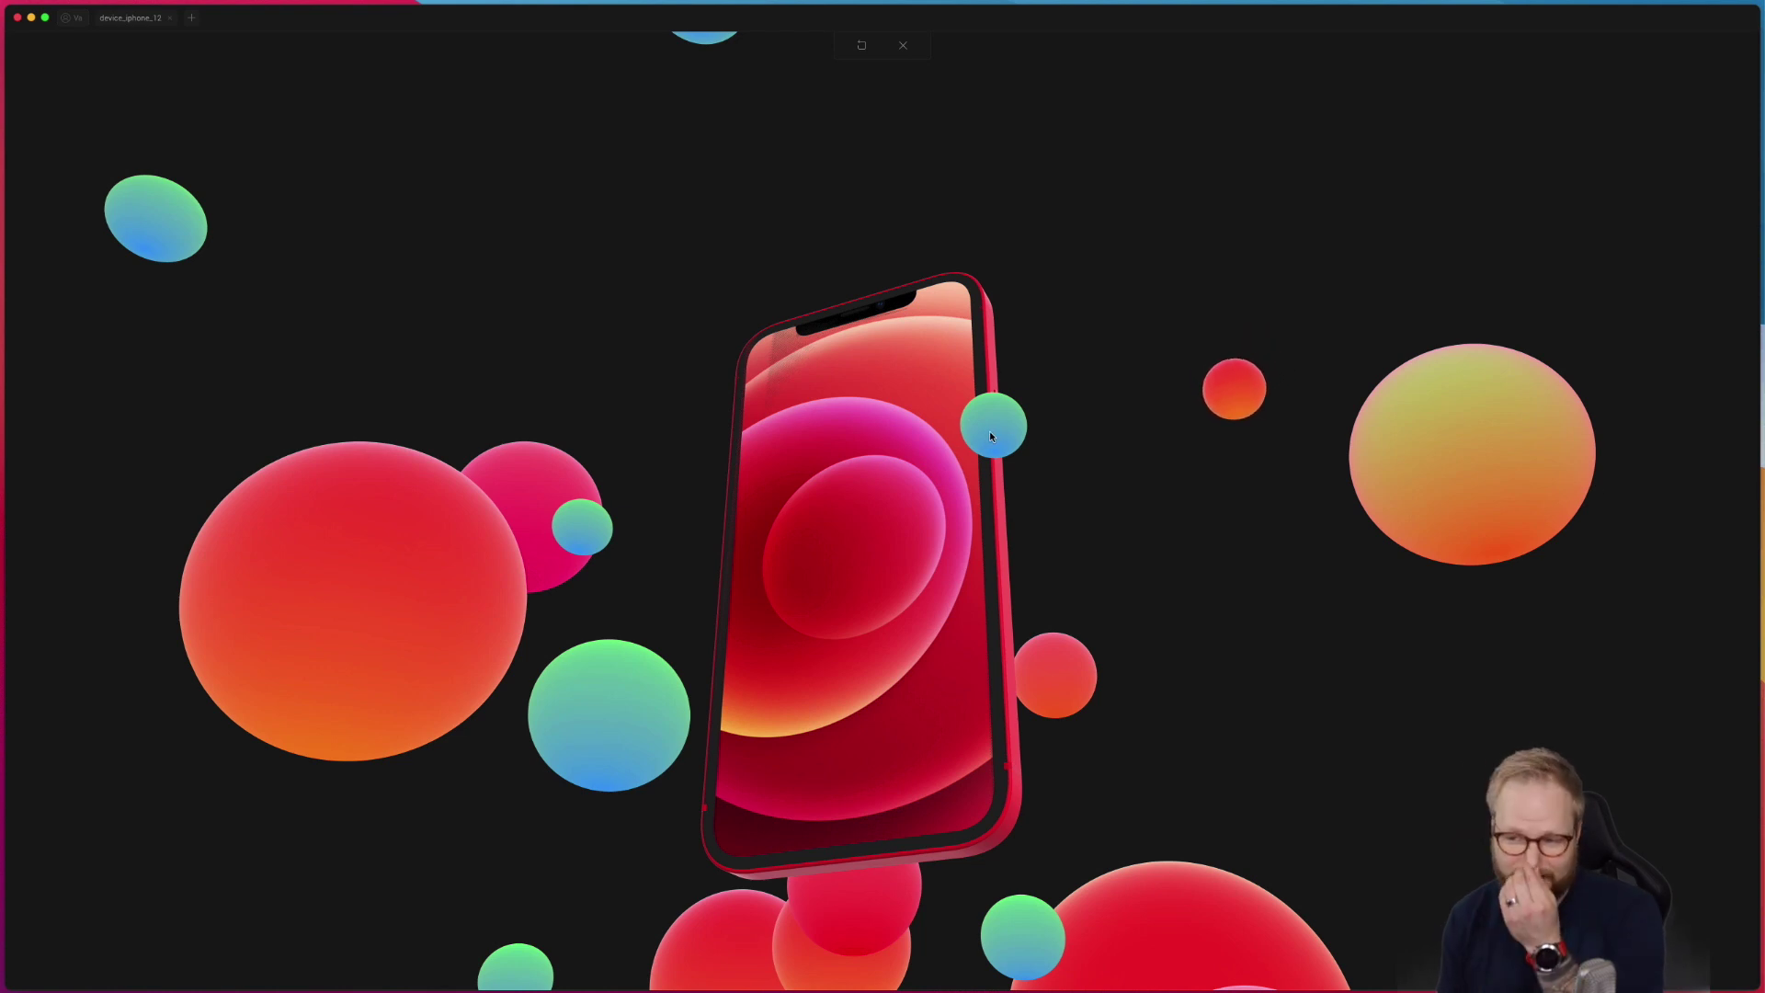
key(Escape)
right_click(1243, 336)
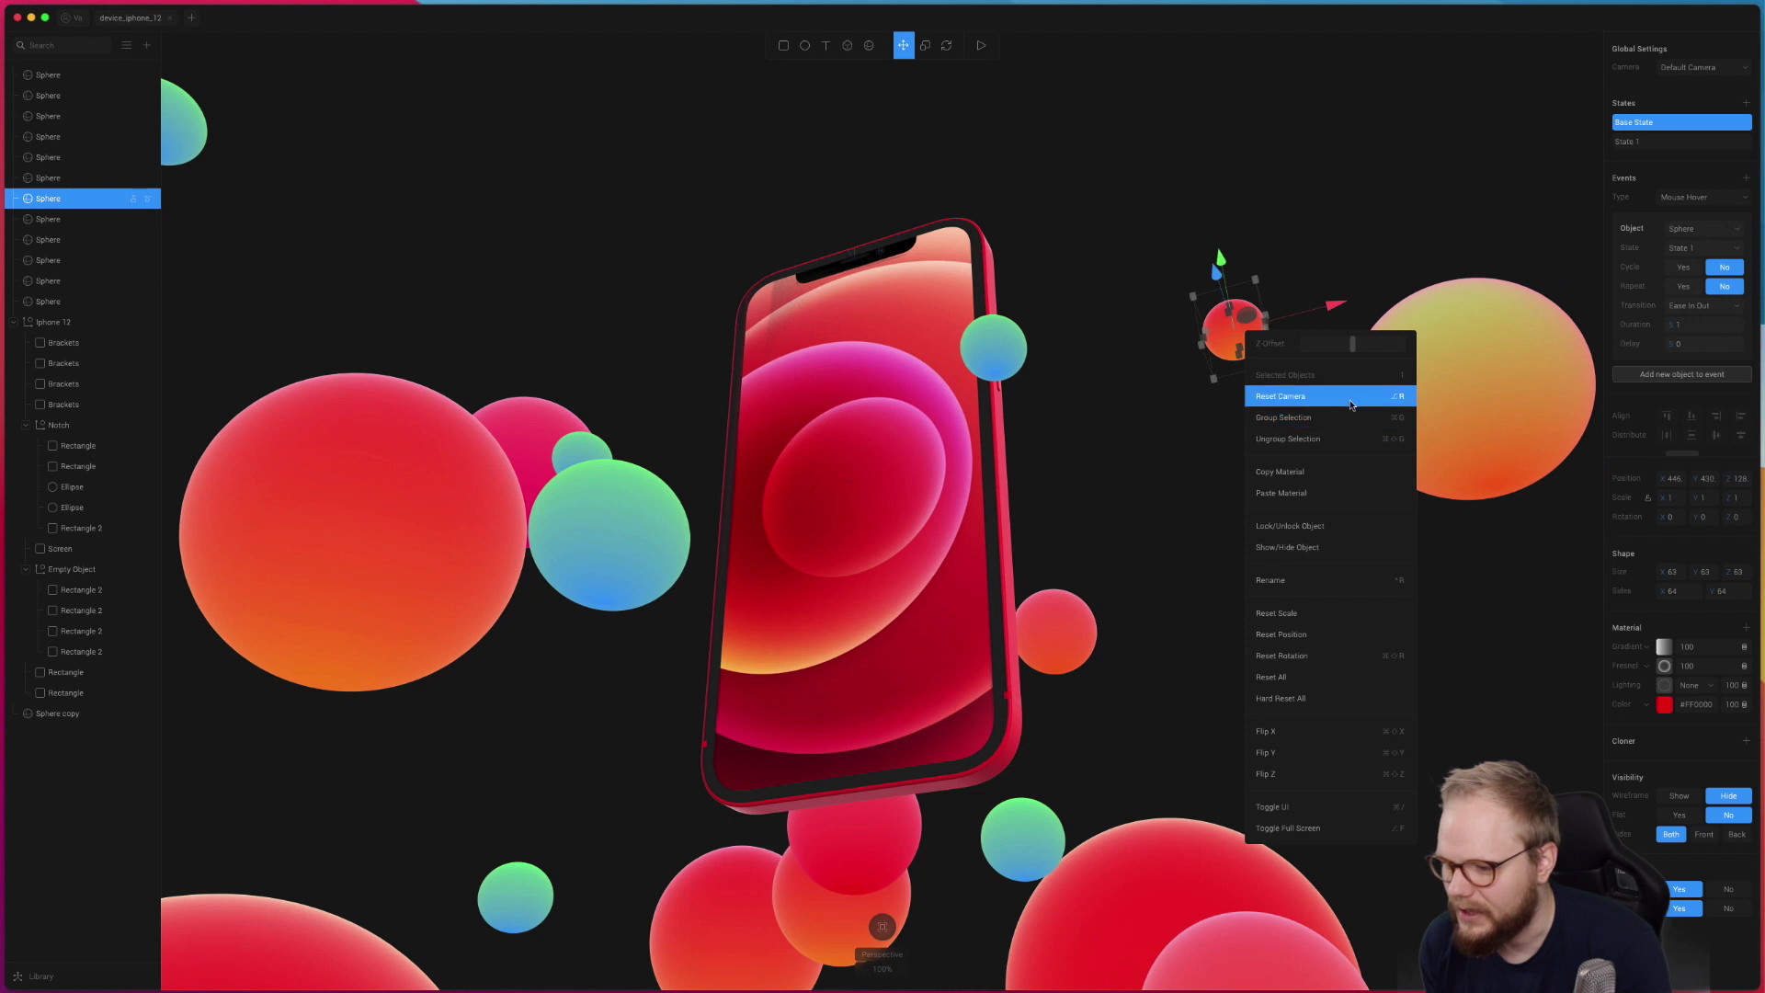
Step: Add a new state to the iPhone 12 group and rotate it 180° to show its back
click(899, 391)
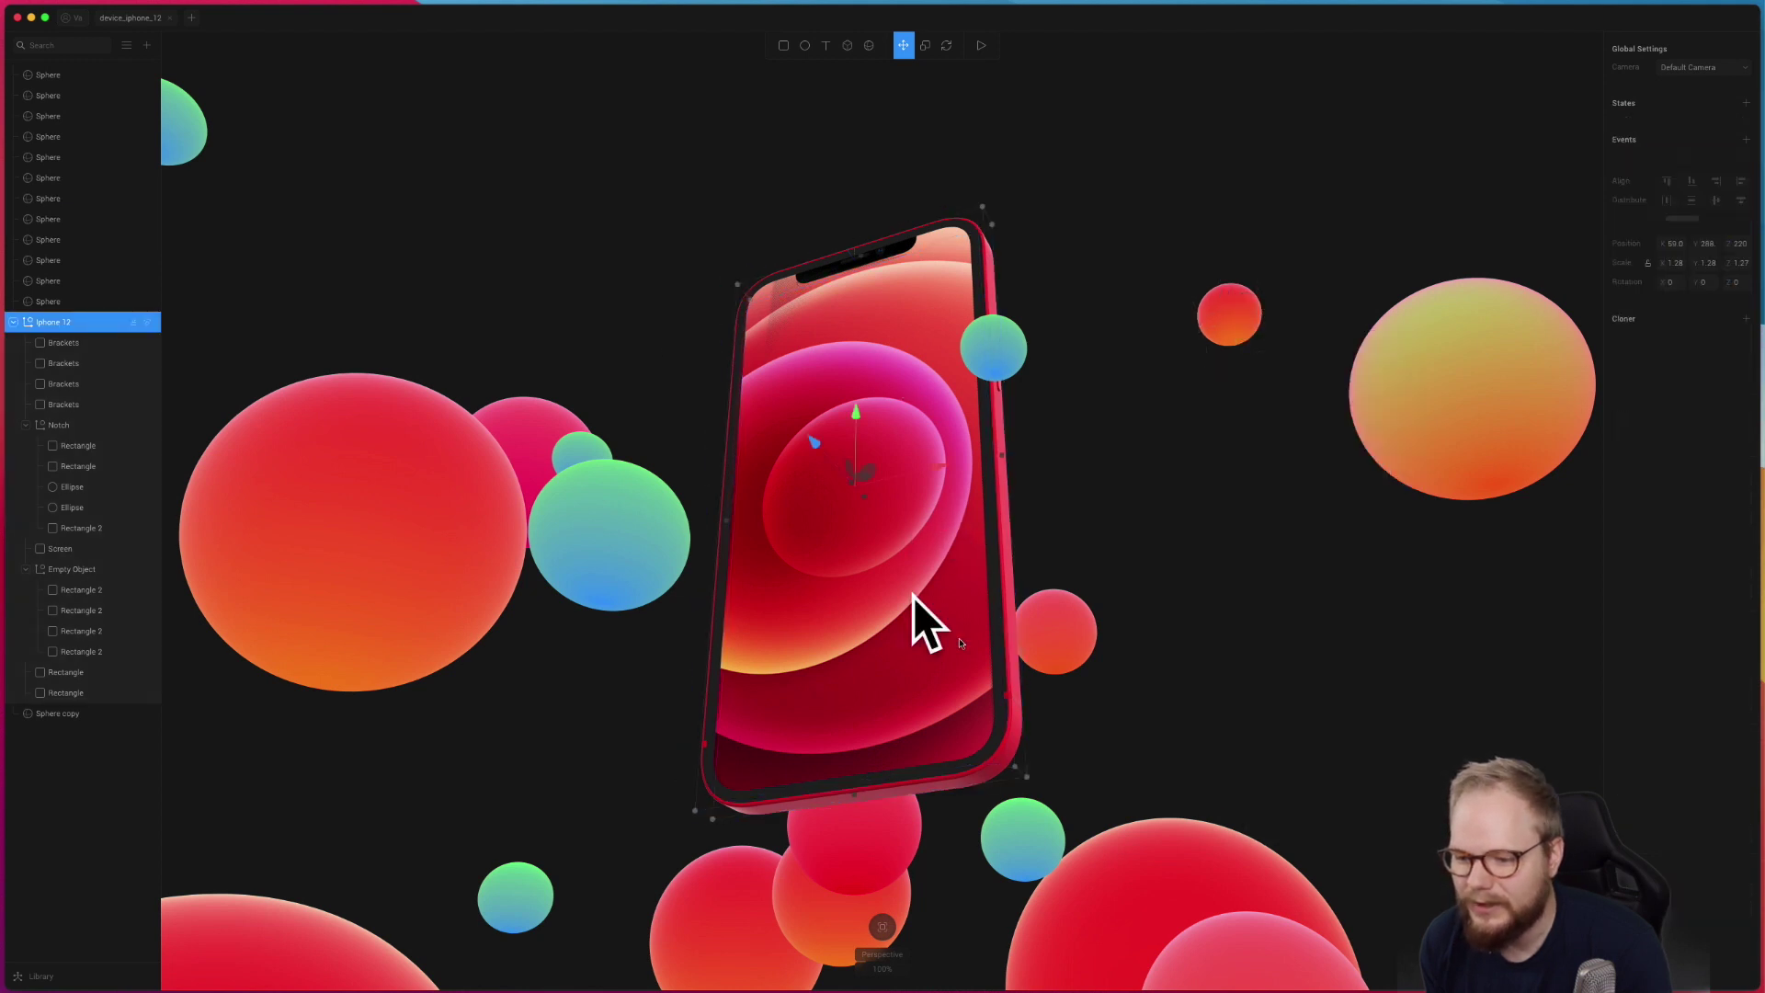
click(1746, 104)
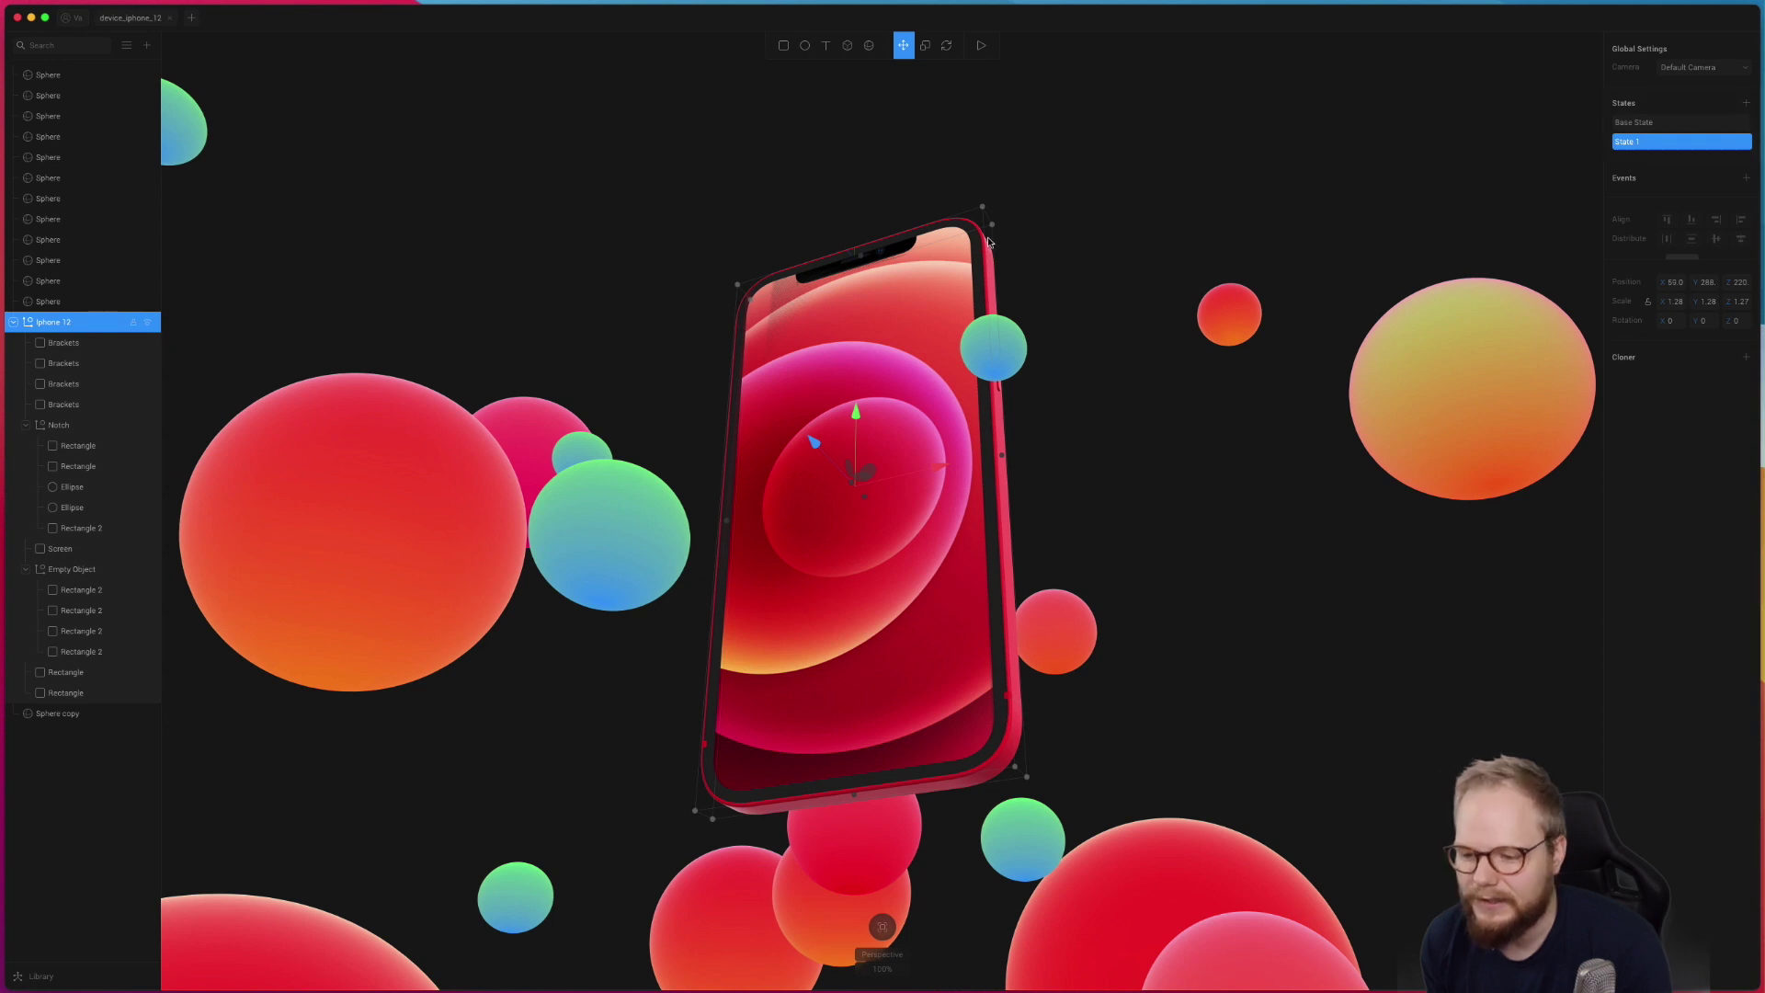
click(946, 45)
drag(886, 392, 1018, 457)
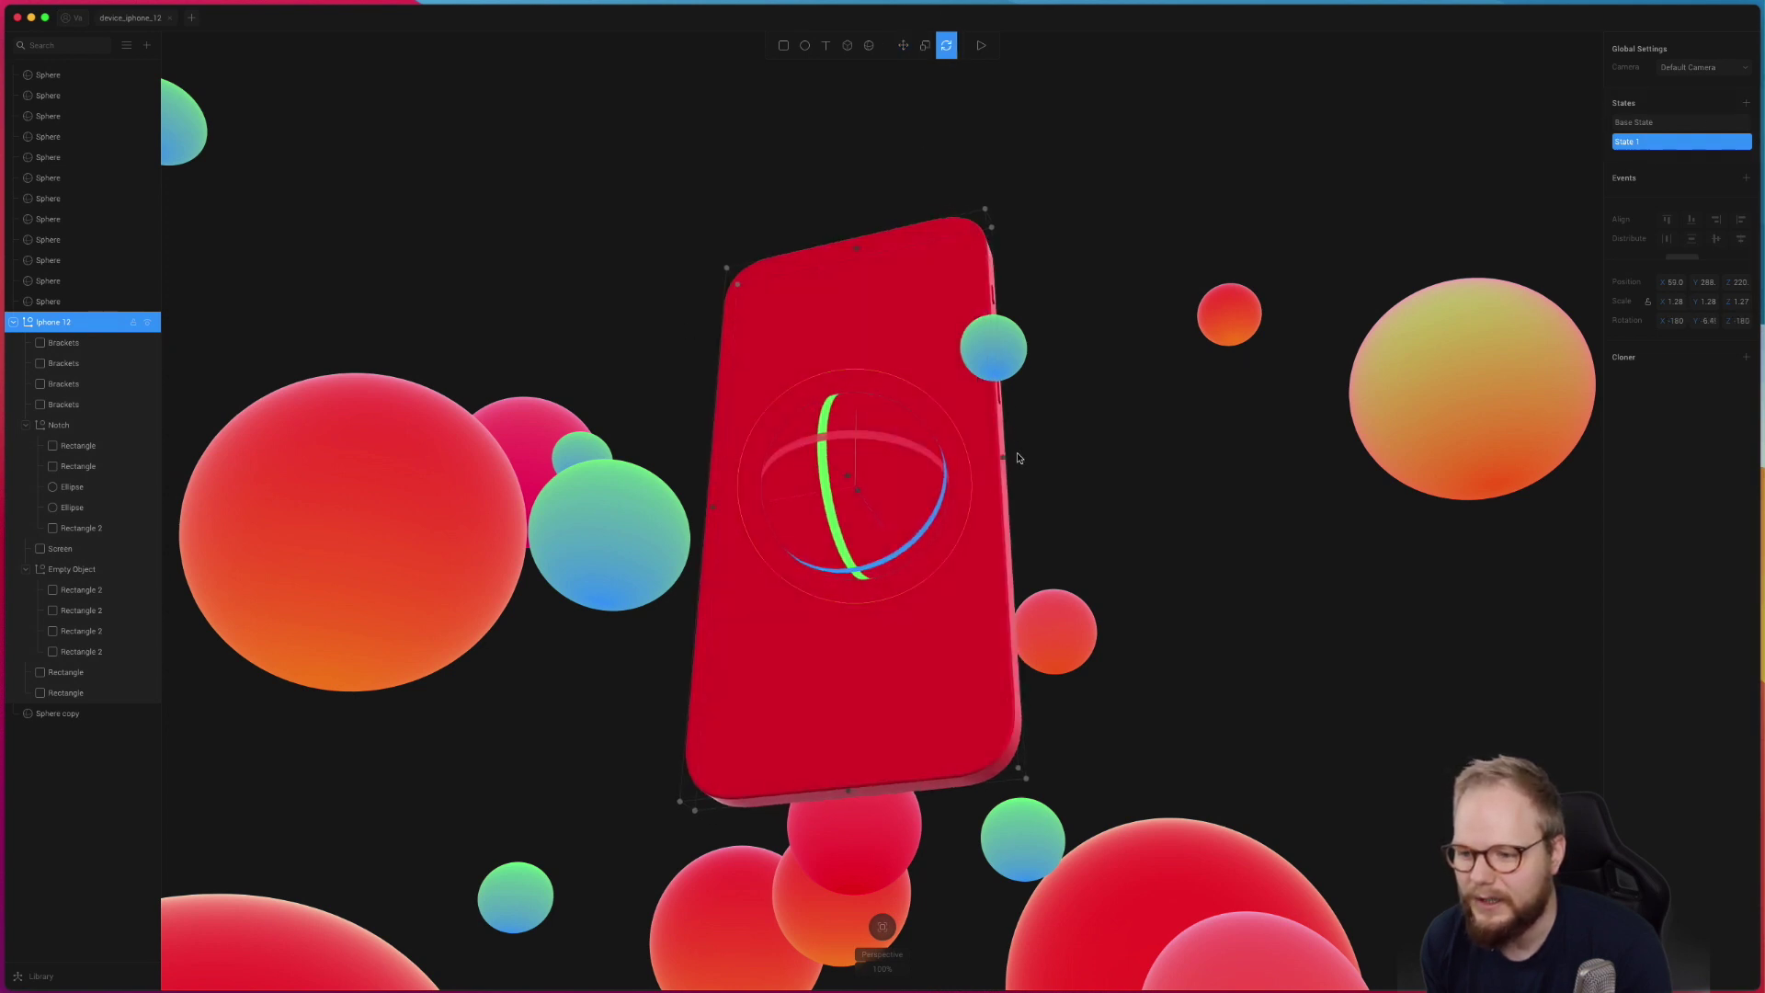
Step: Preview the scene and click the phone twice to watch it flip
key(p)
click(826, 454)
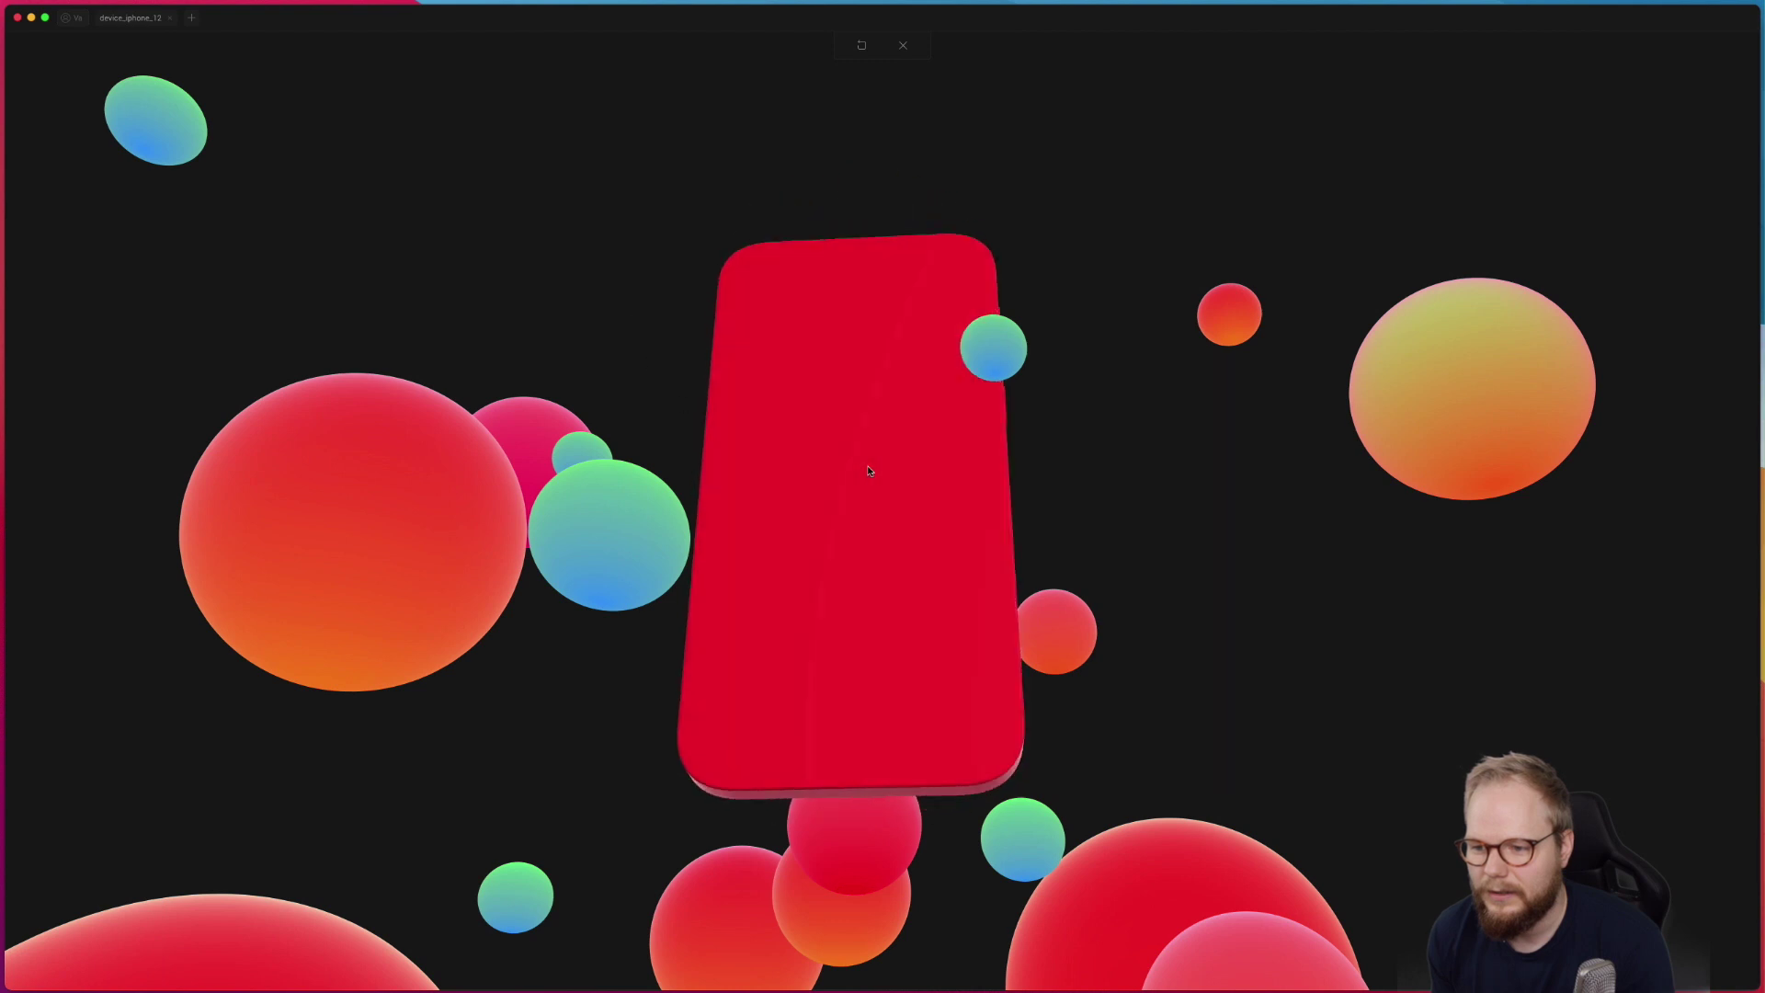
click(837, 503)
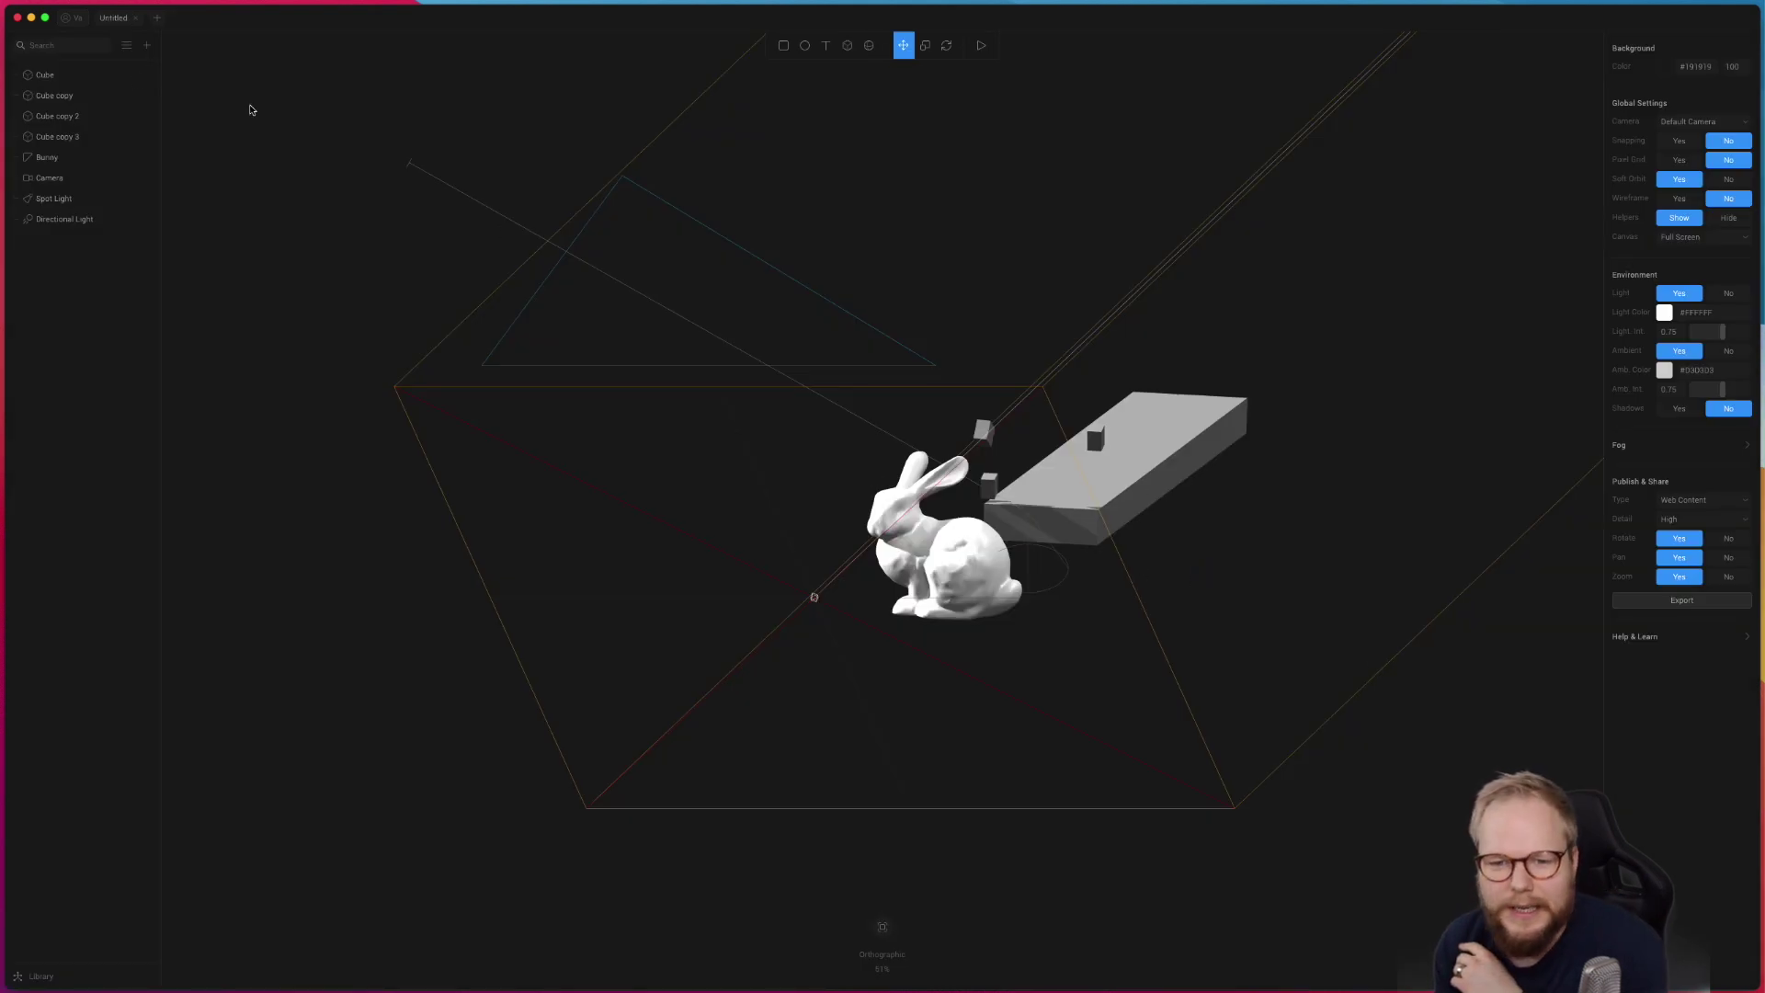
click(150, 45)
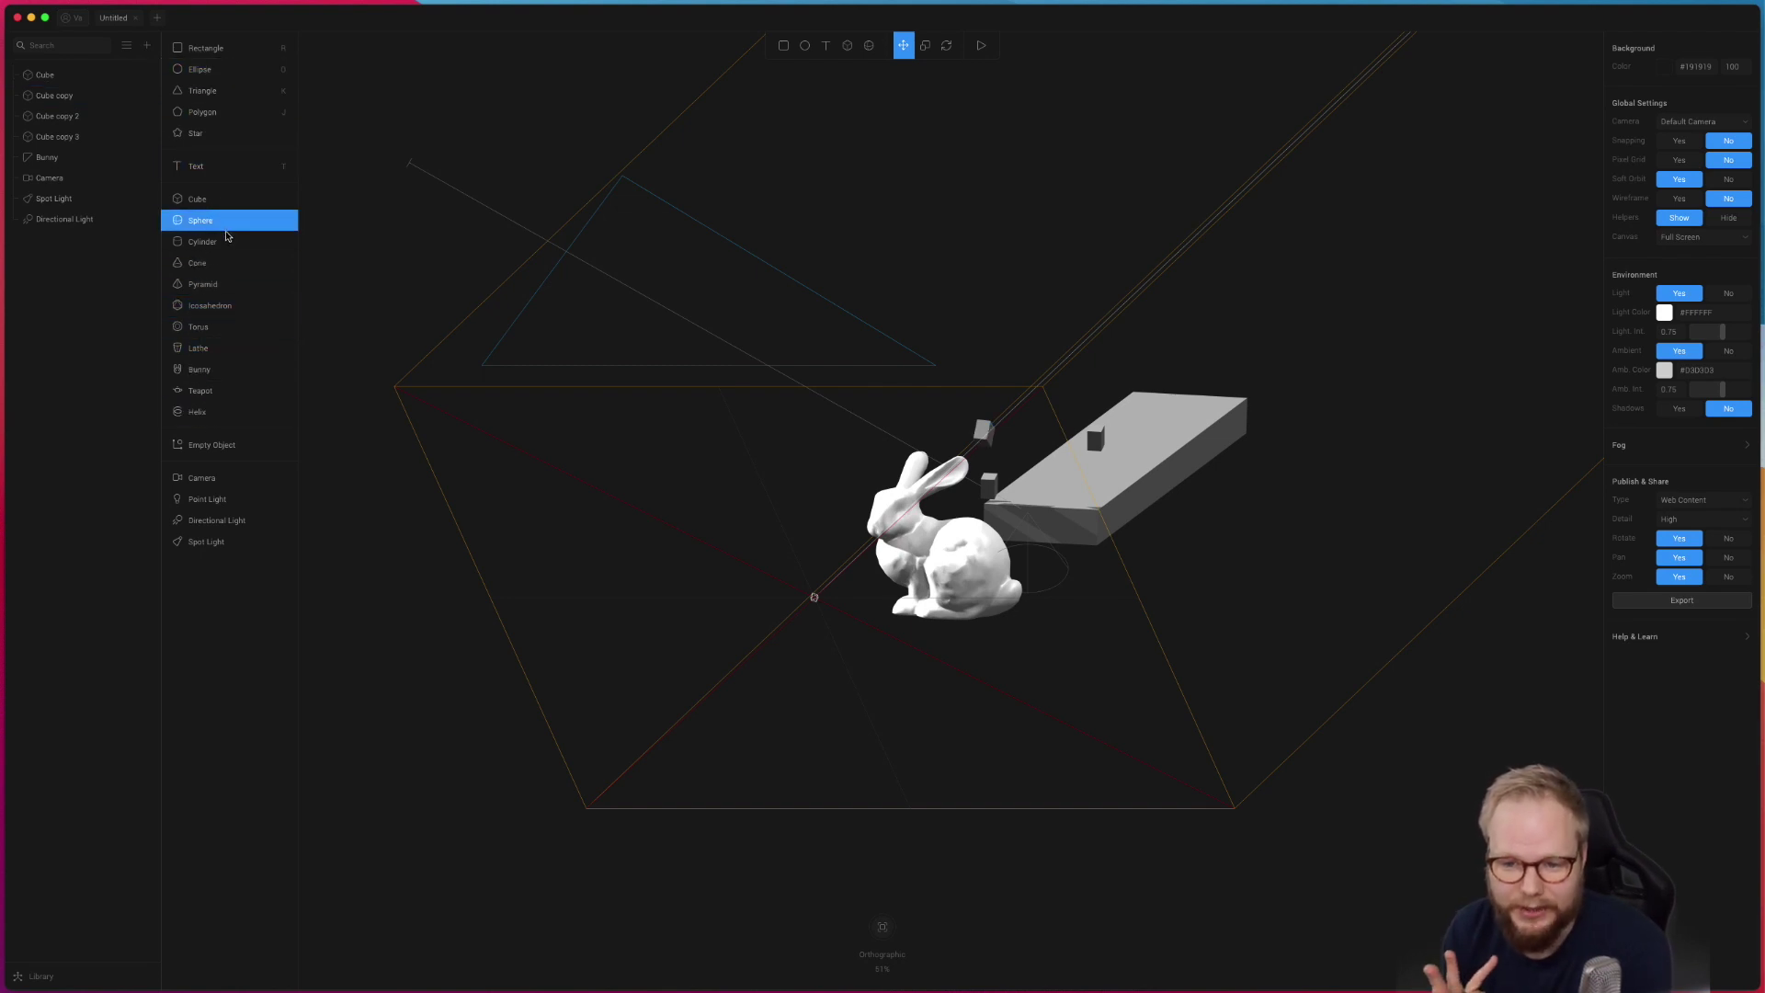
Step: Select the Bunny, then drag the camera up and to the left
click(989, 531)
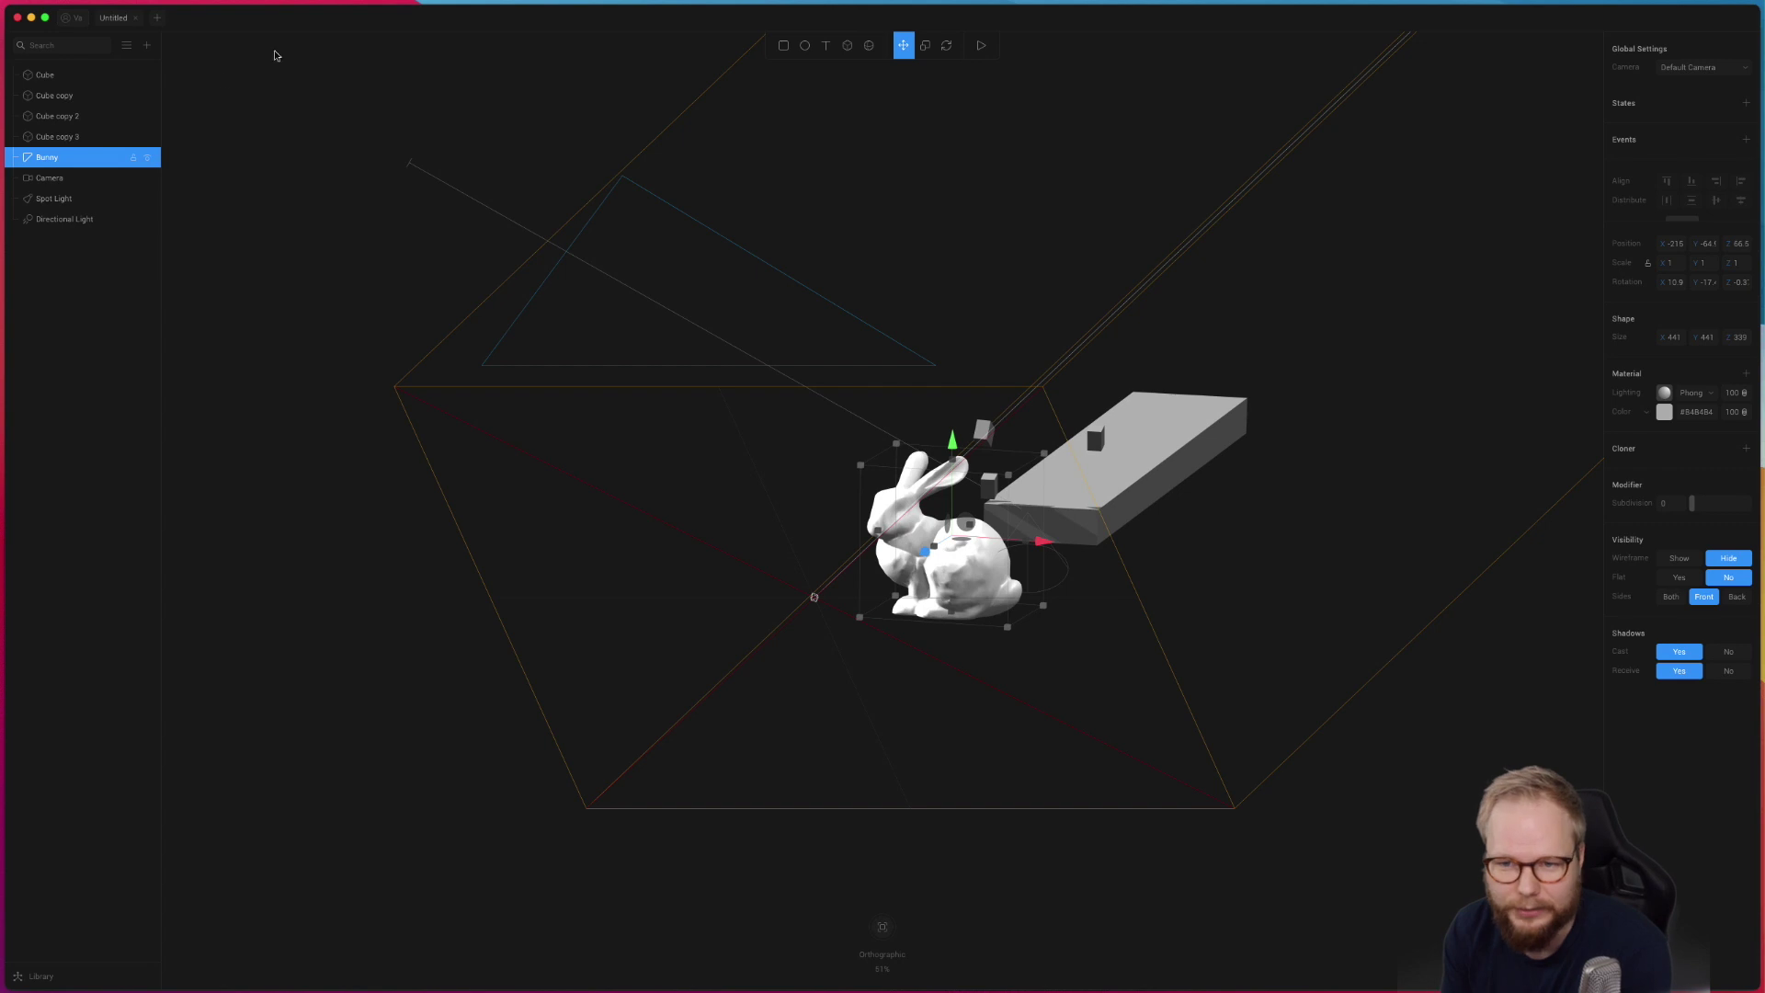
click(147, 46)
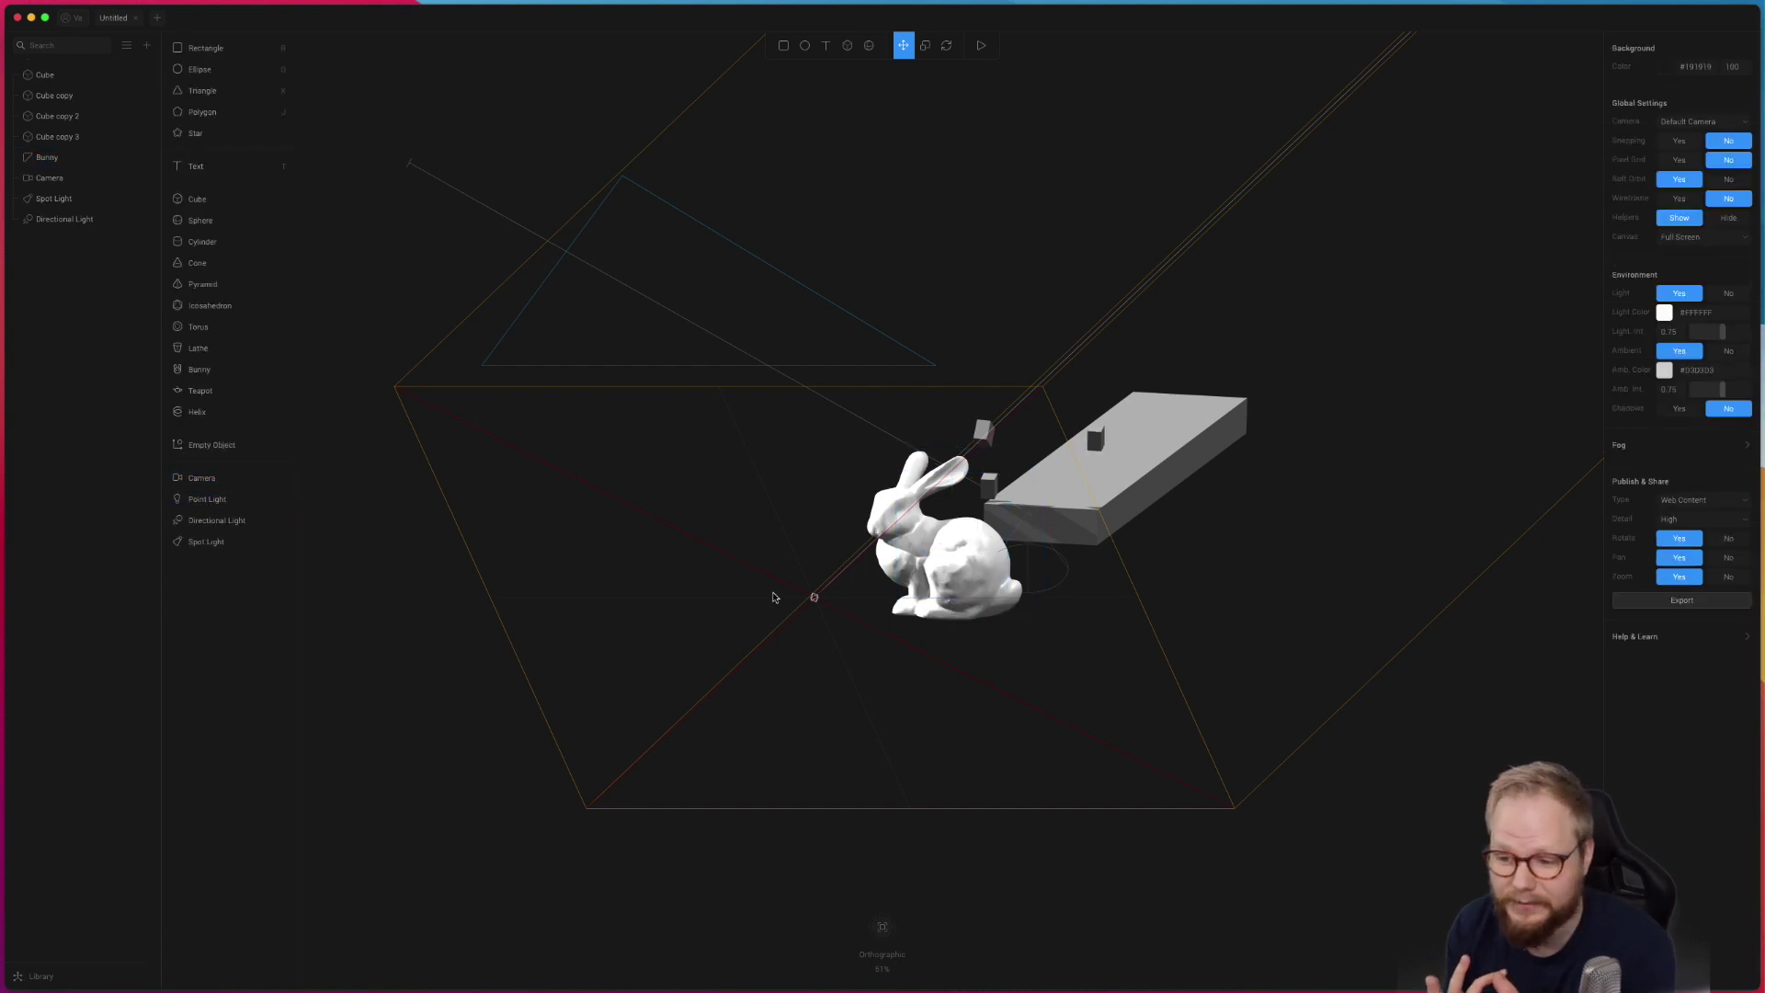
drag(813, 598, 775, 521)
Step: View the scene through the placed Camera, then switch back to the Default Camera
click(1715, 68)
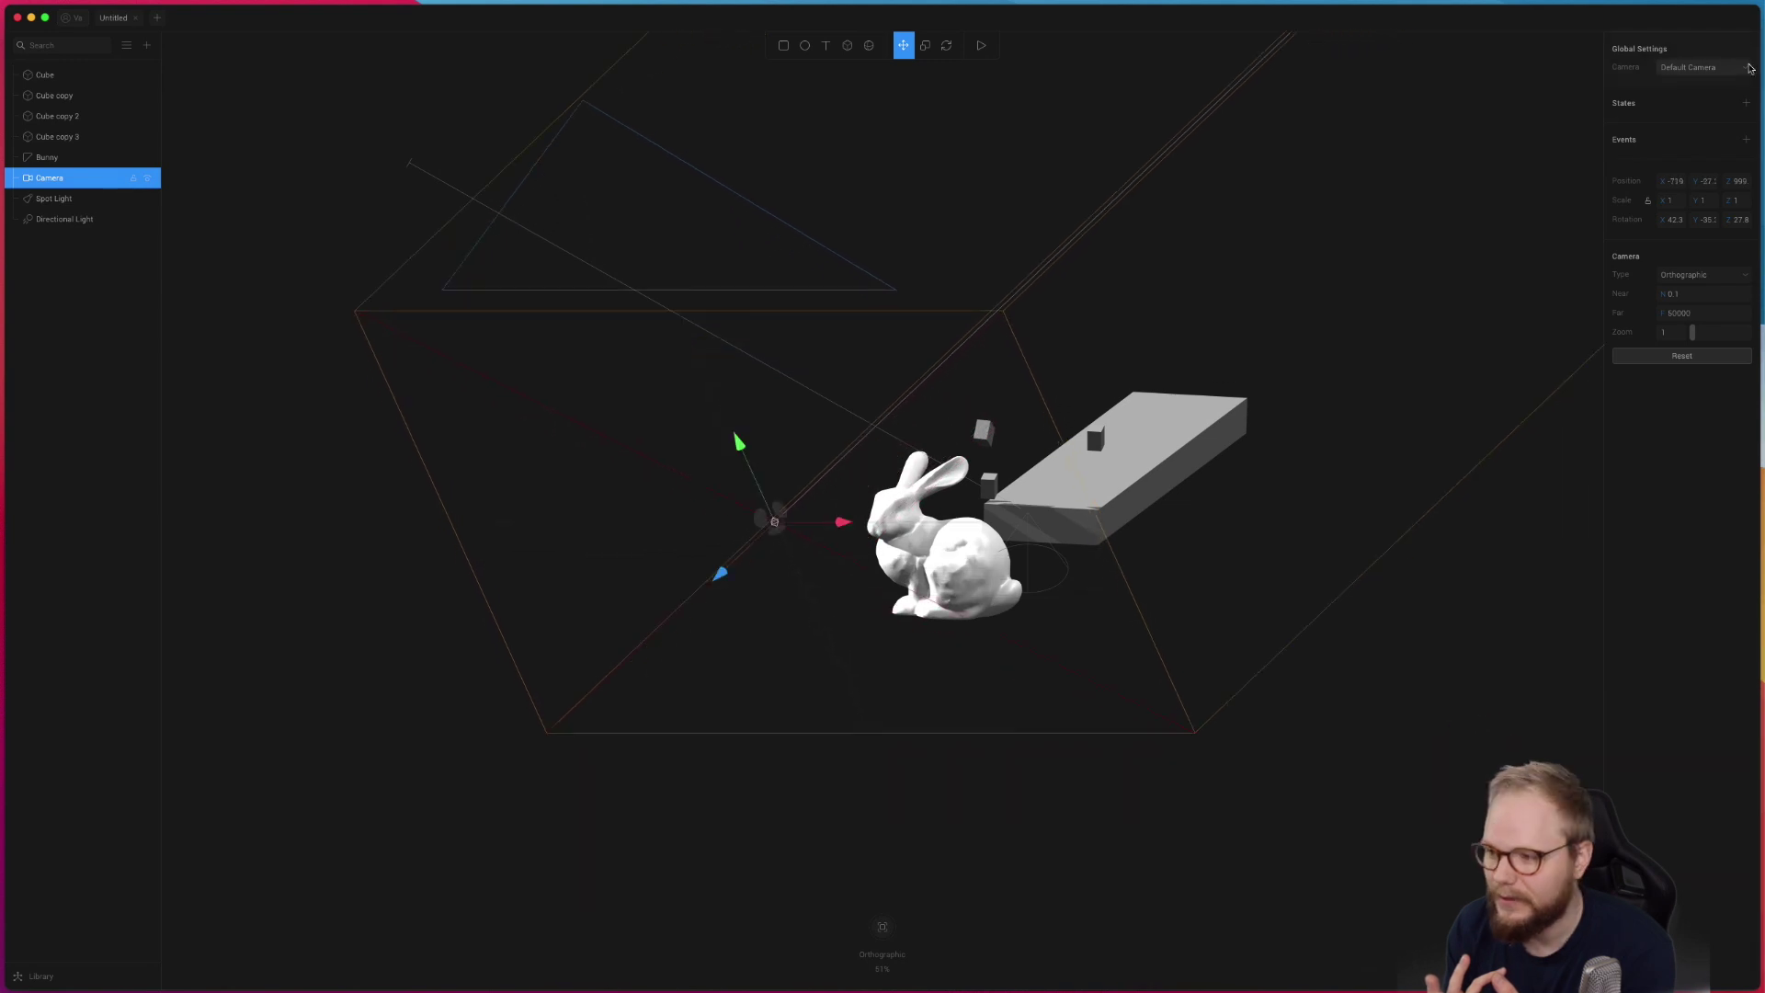
click(1734, 82)
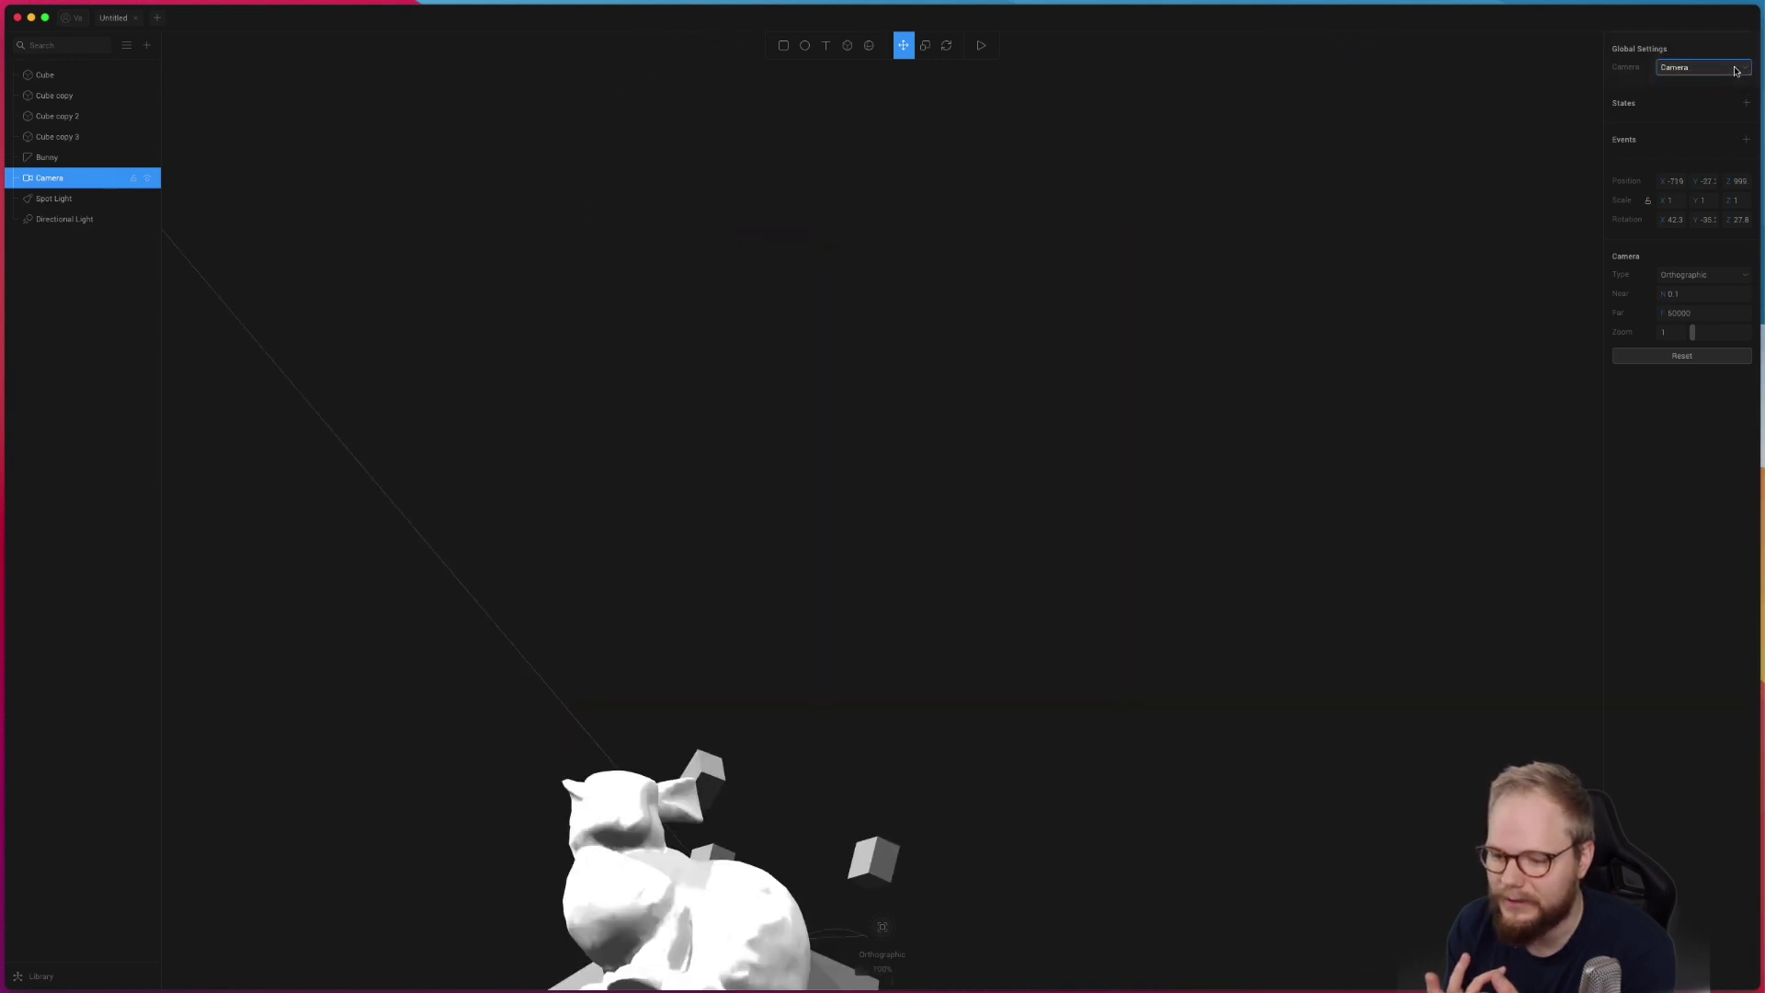
click(1735, 71)
click(1728, 53)
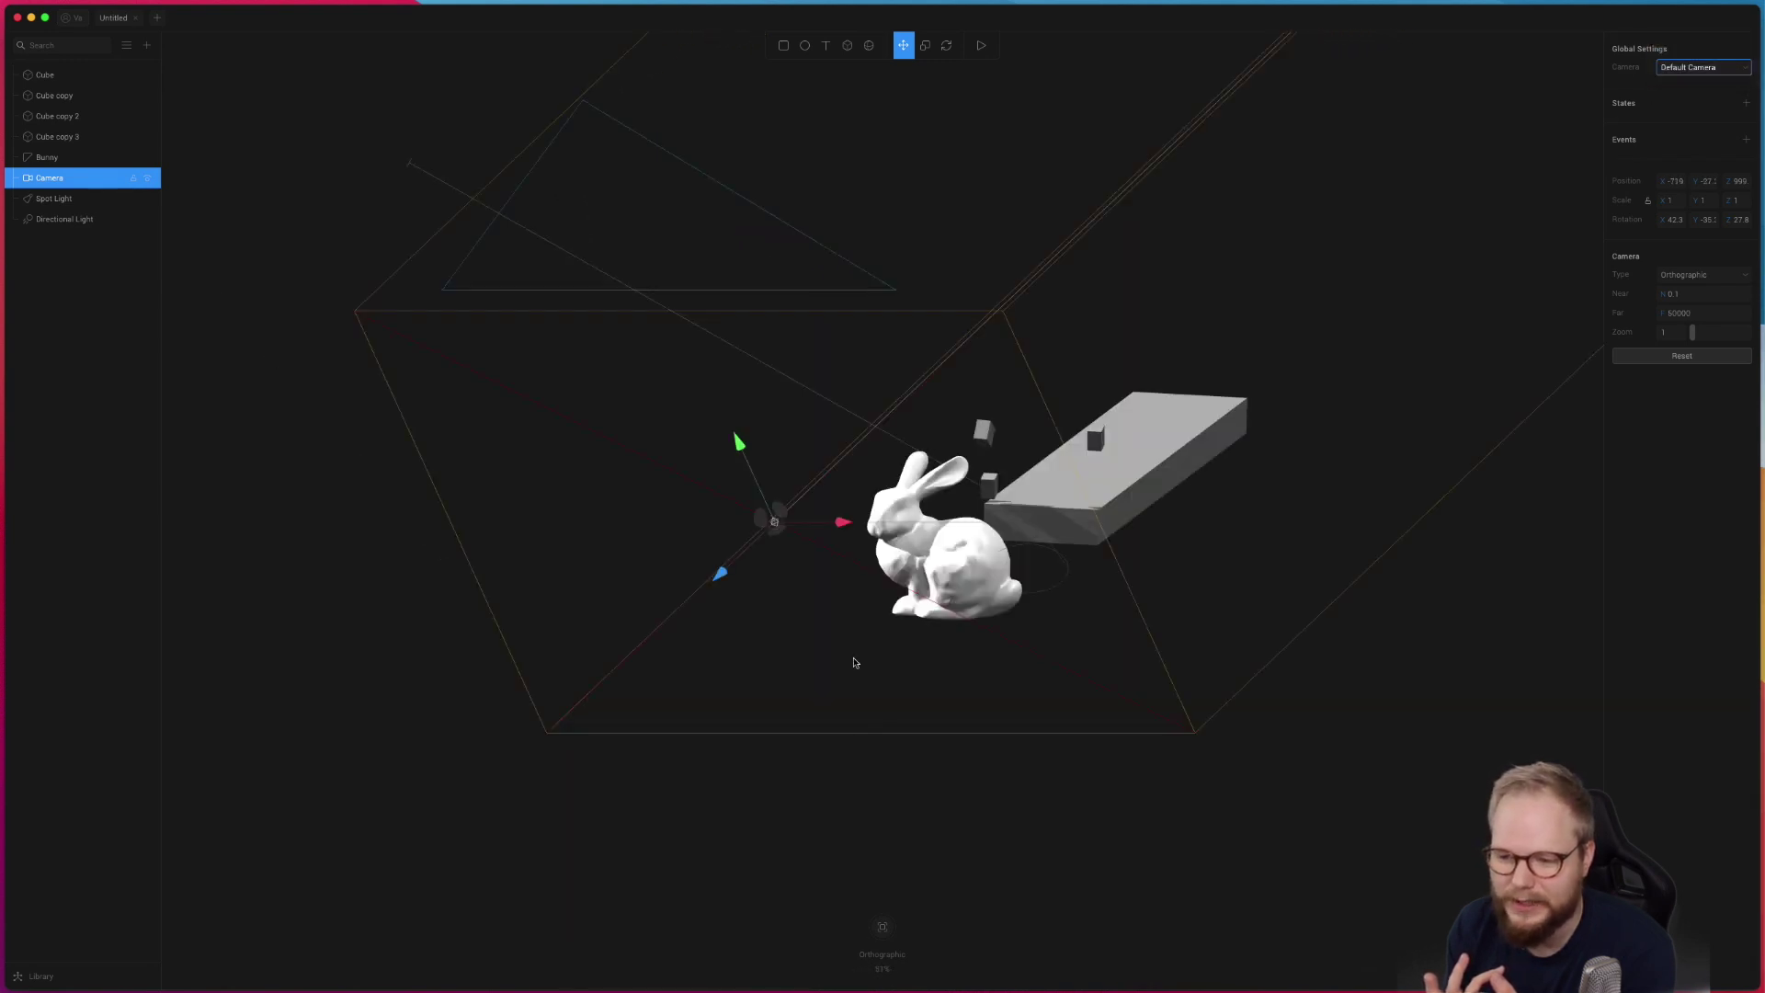
Step: Add a point light high above the box with intensity 8.2 and preview the scene
click(146, 45)
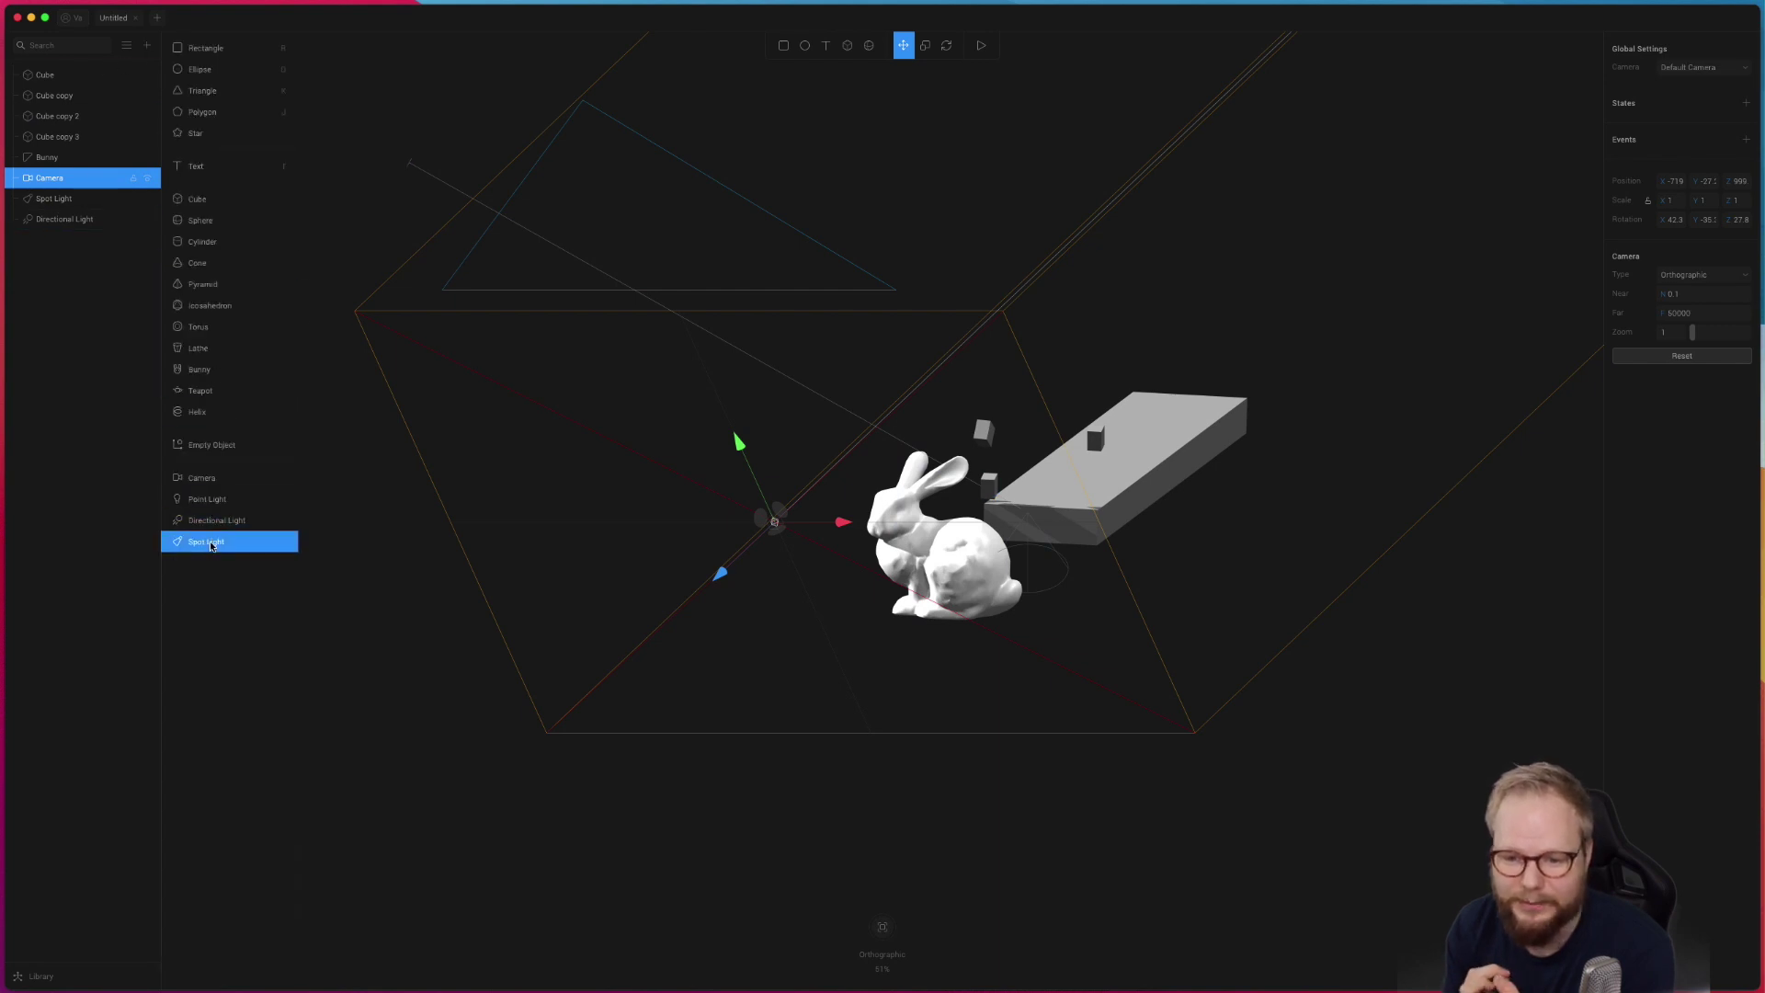
click(207, 499)
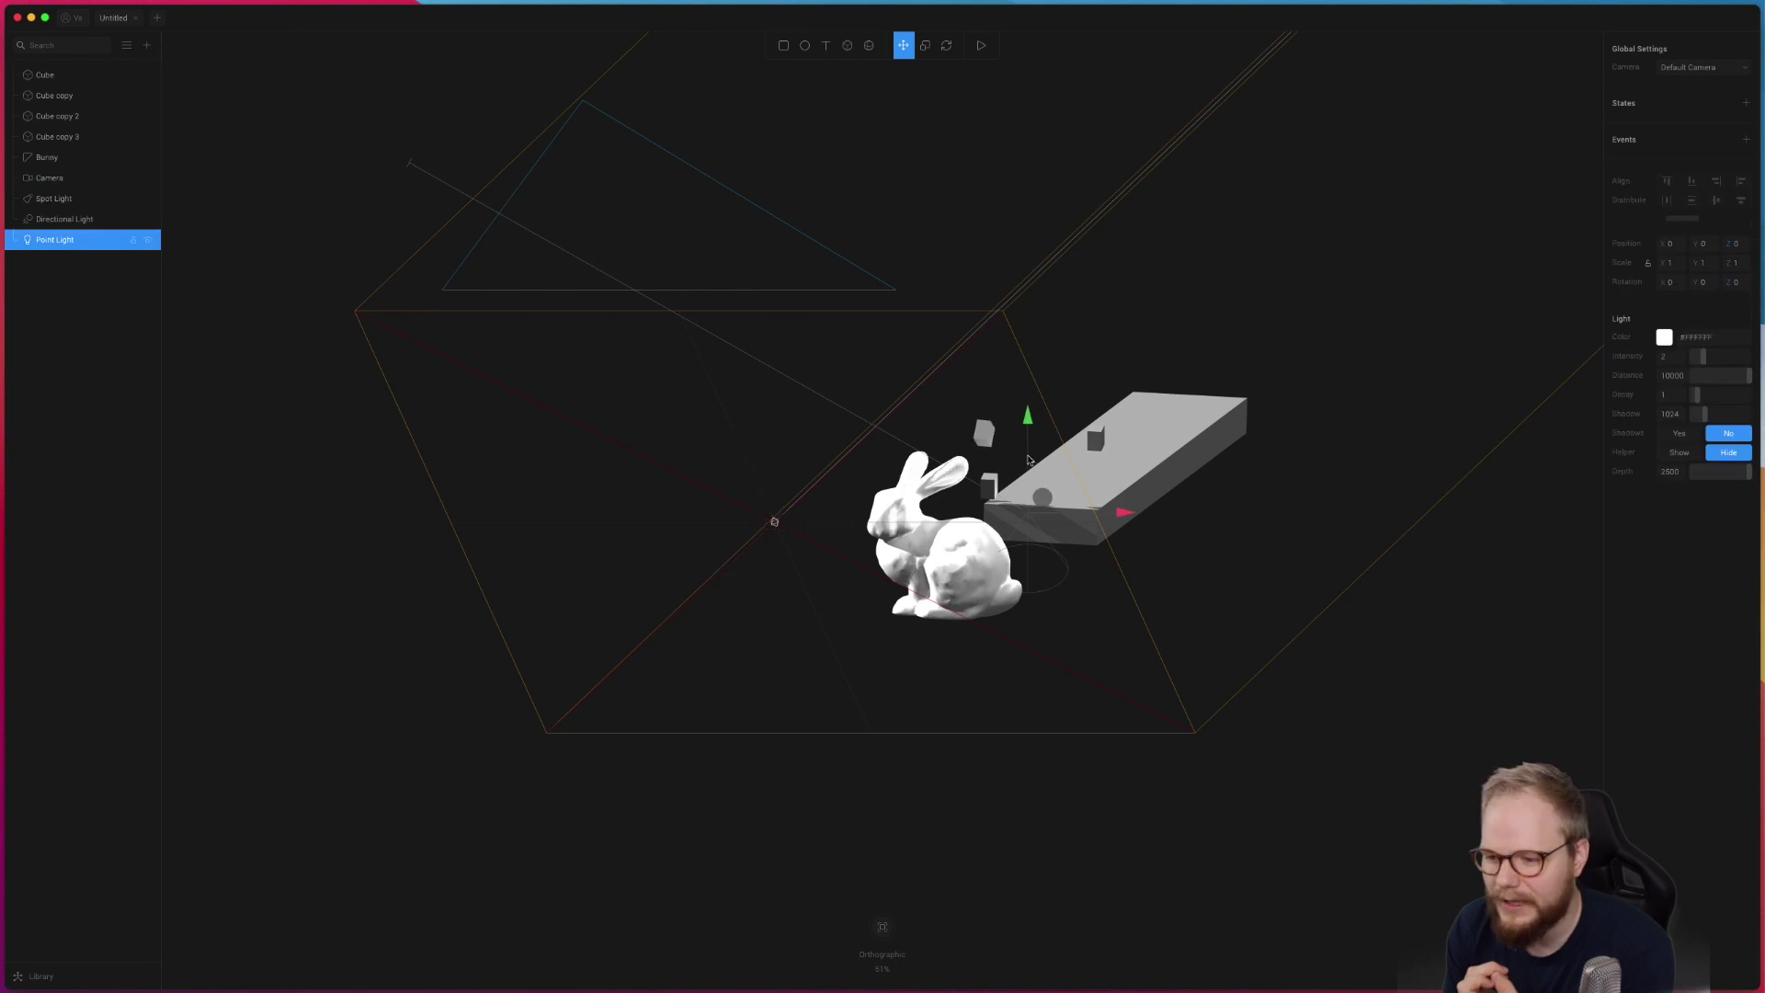
drag(1023, 257, 1013, 88)
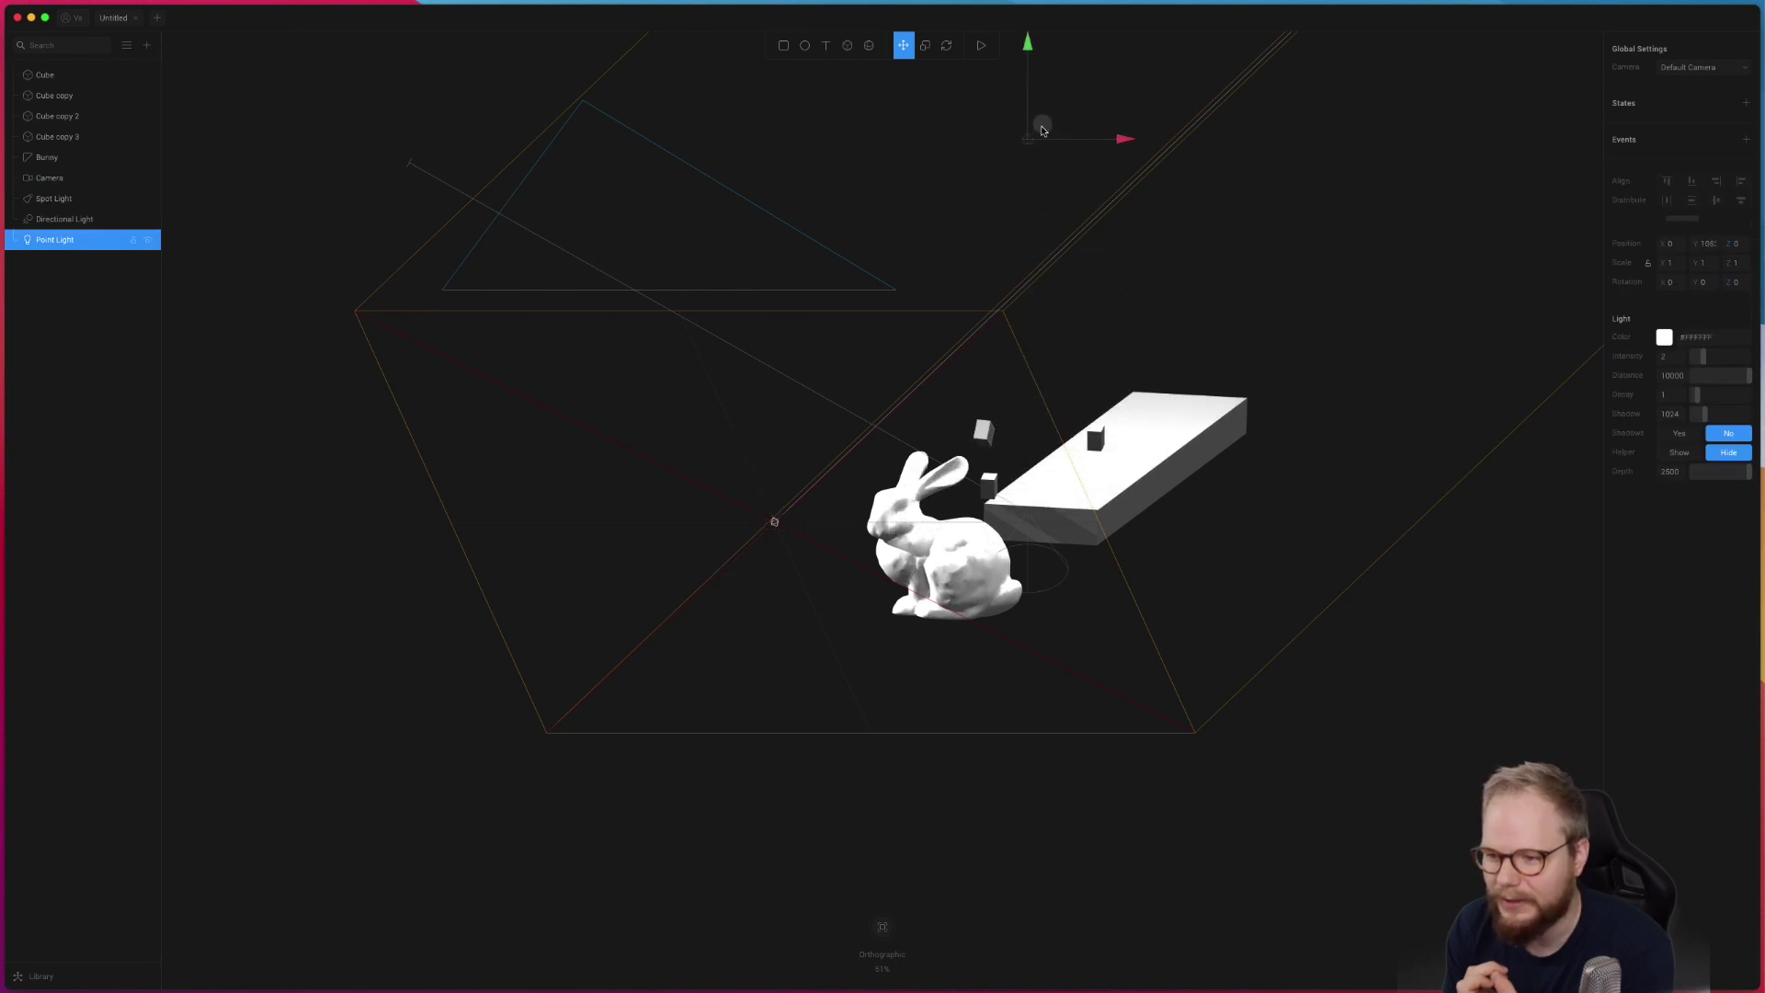
drag(1713, 351, 1738, 353)
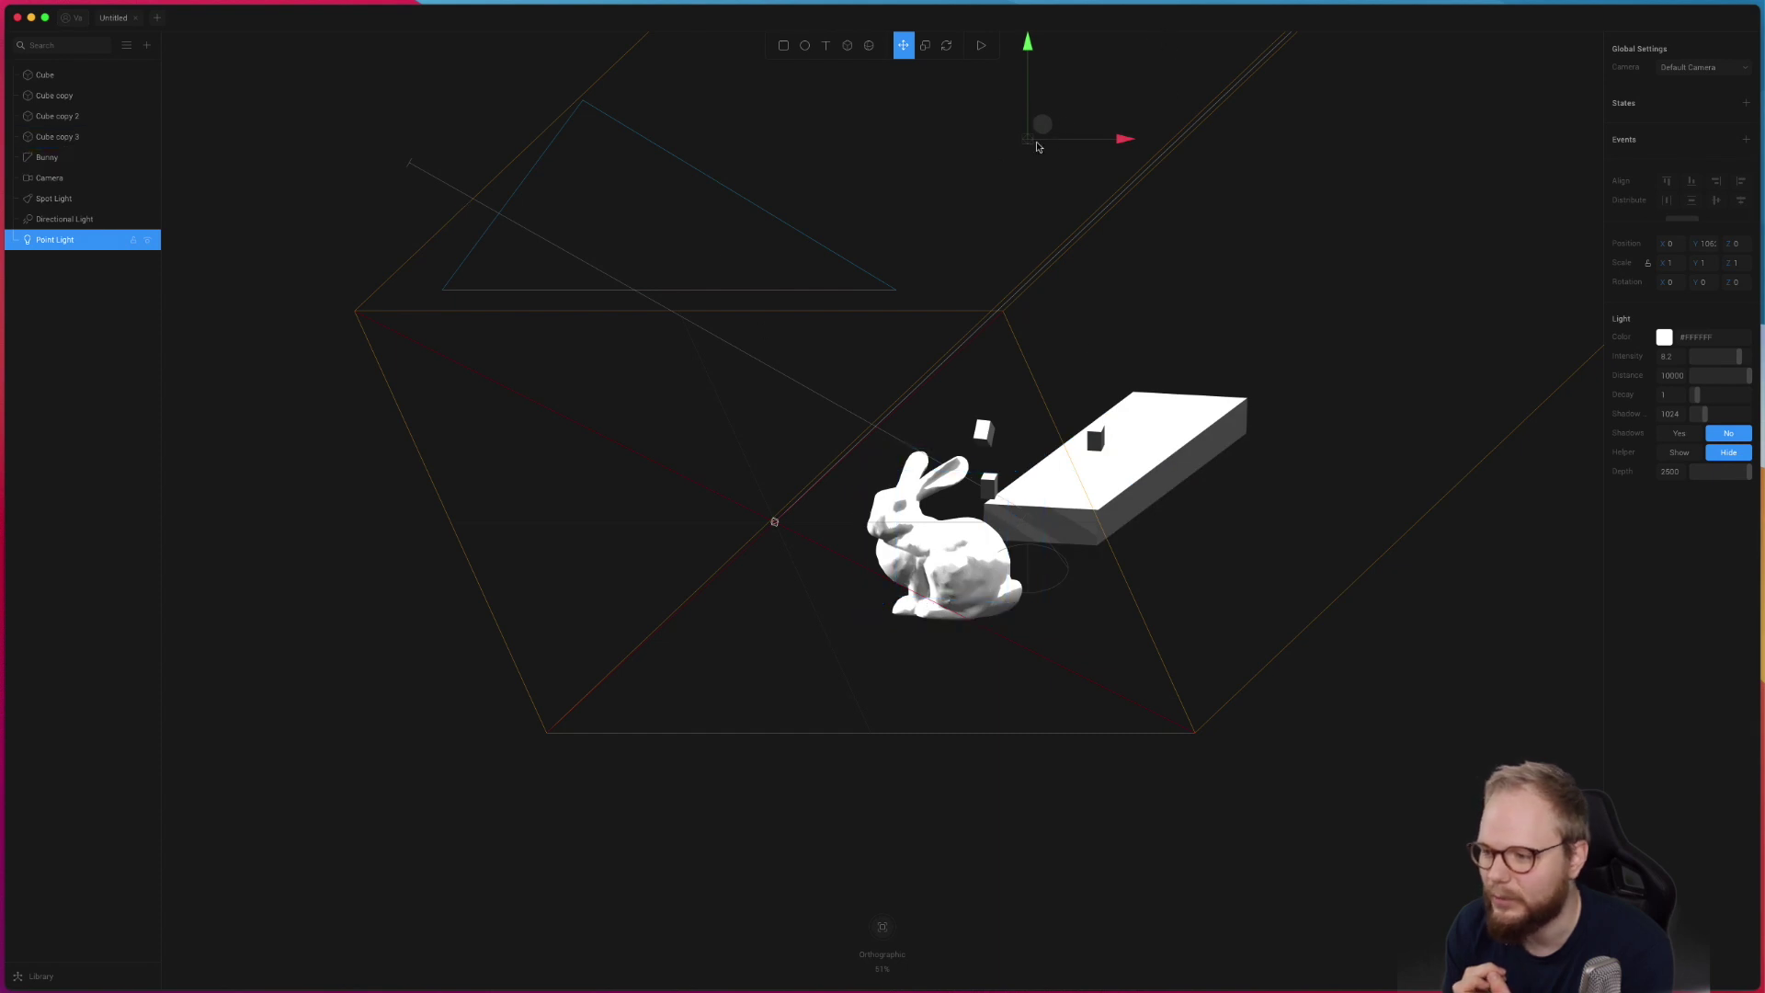
click(981, 45)
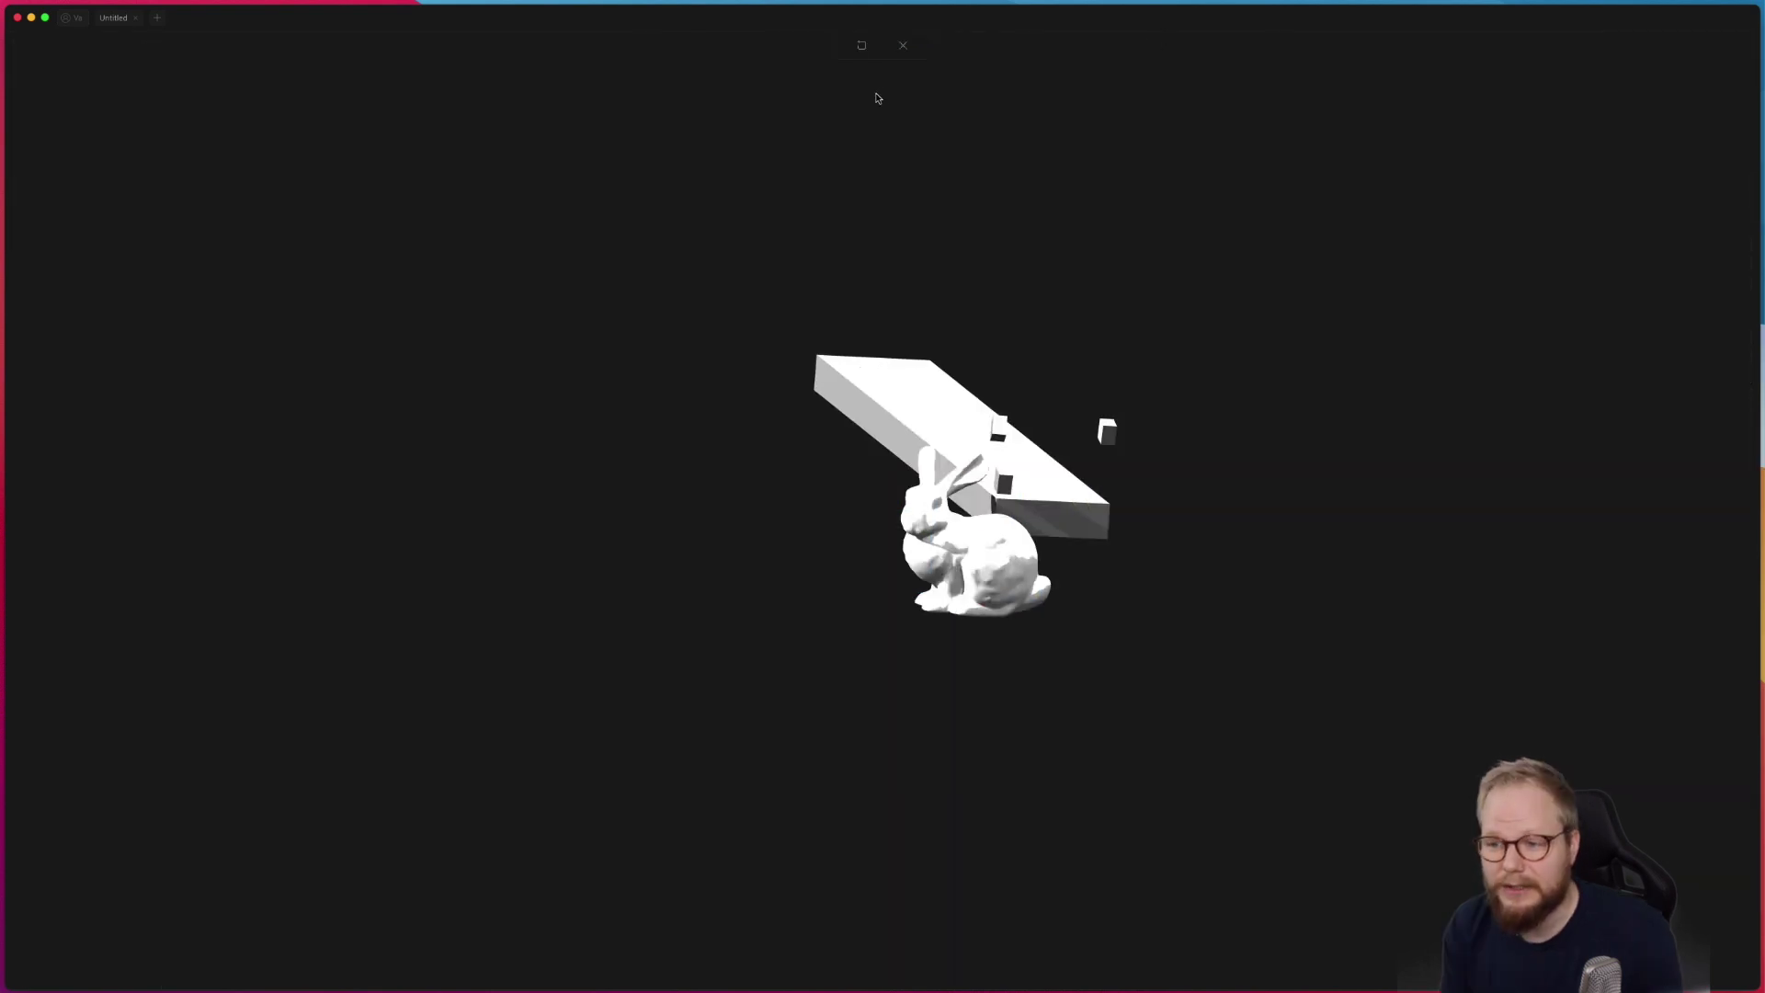
click(903, 45)
Step: Browse the library's Pixabay images and drop the misty-road photo into the scene
click(79, 240)
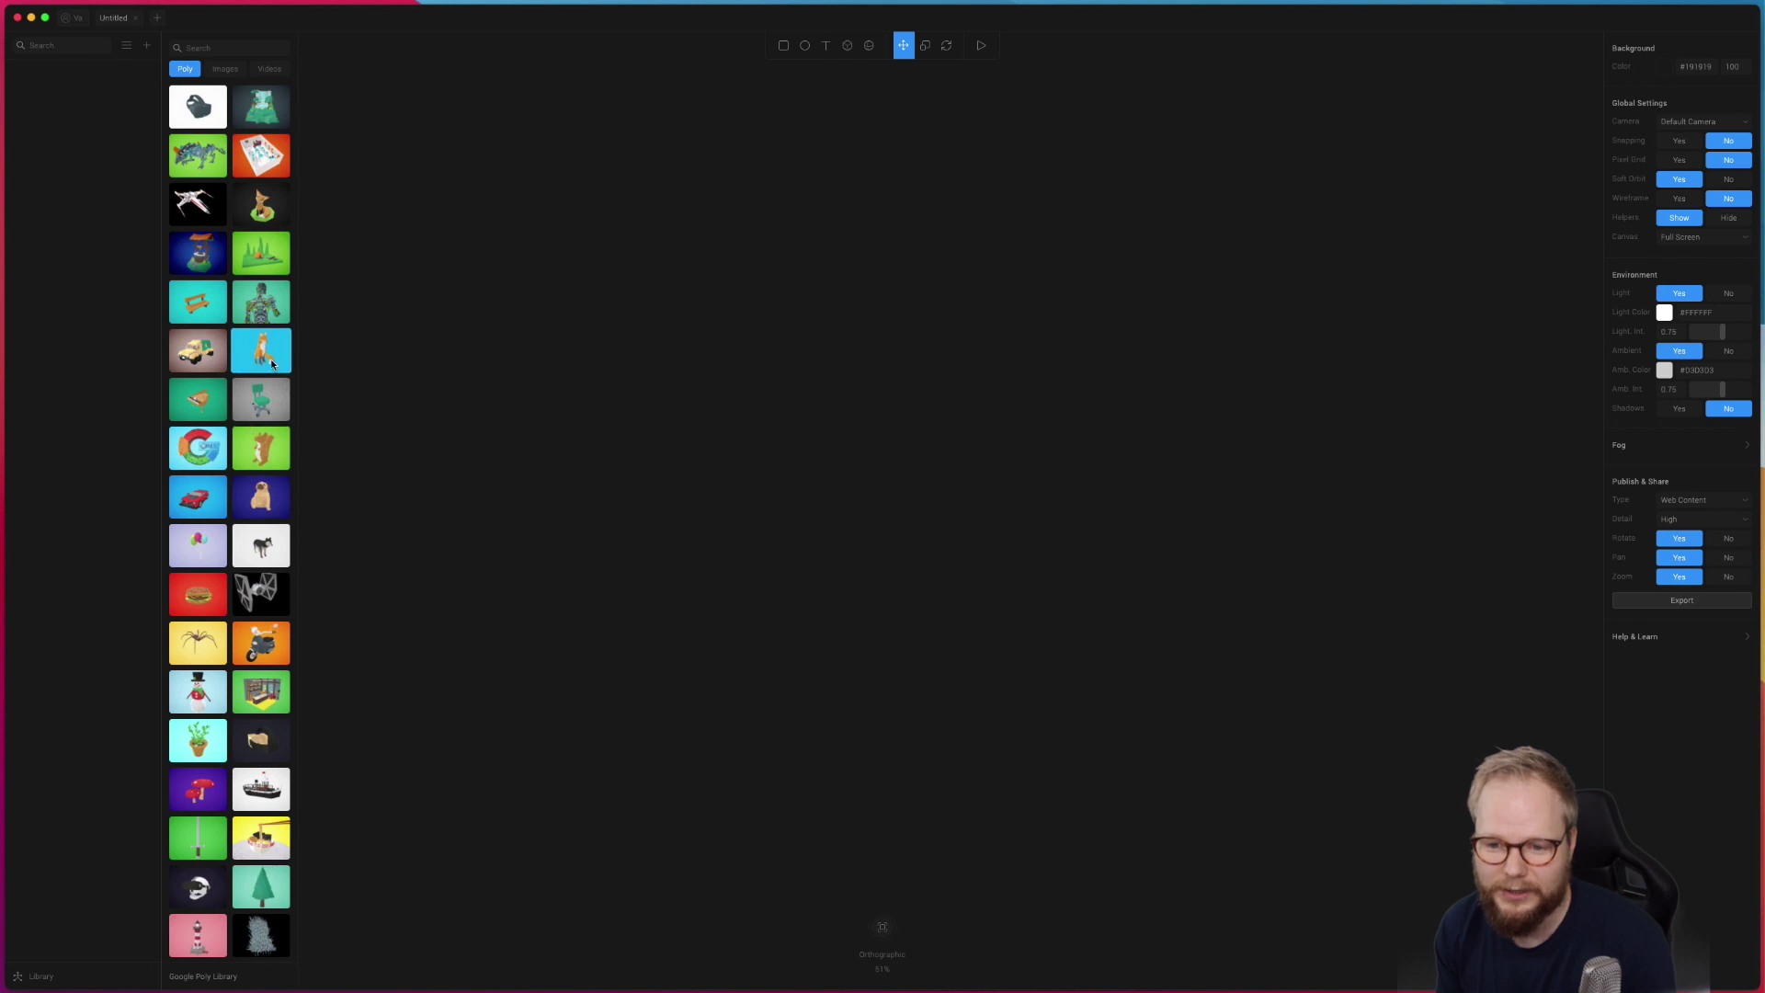
click(224, 70)
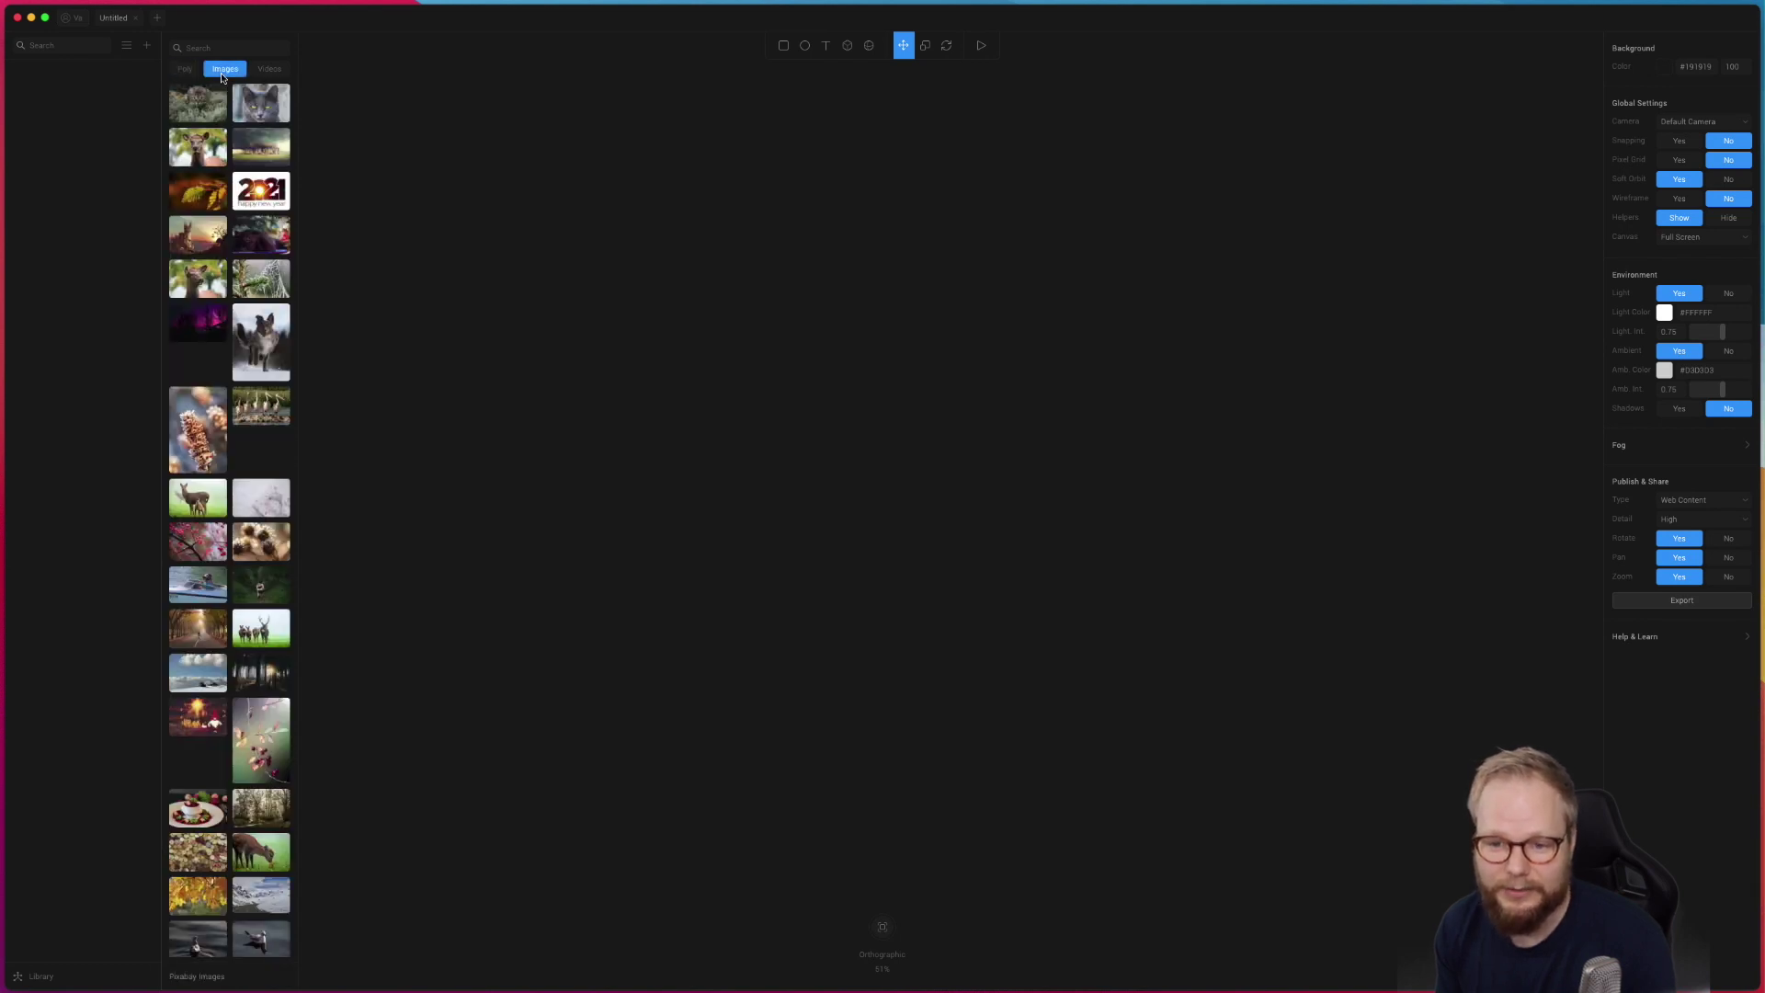
scroll(225, 528, down, 1)
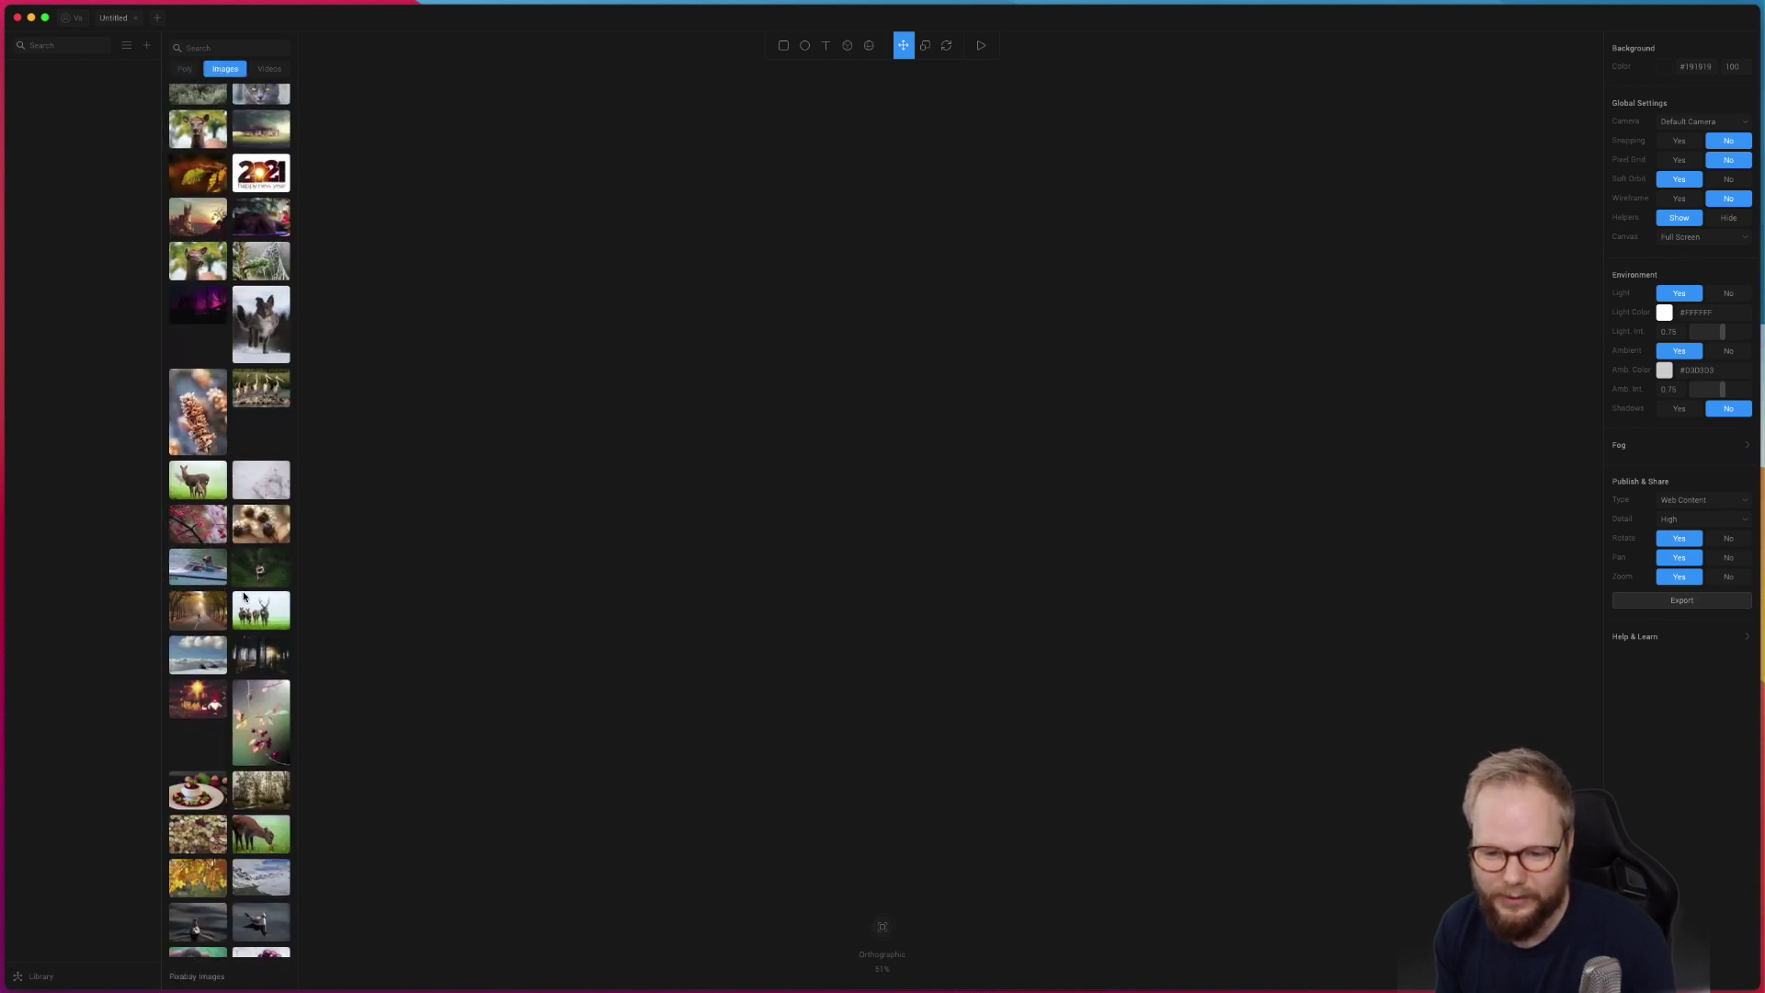
scroll(244, 597, down, 5)
drag(198, 798, 823, 366)
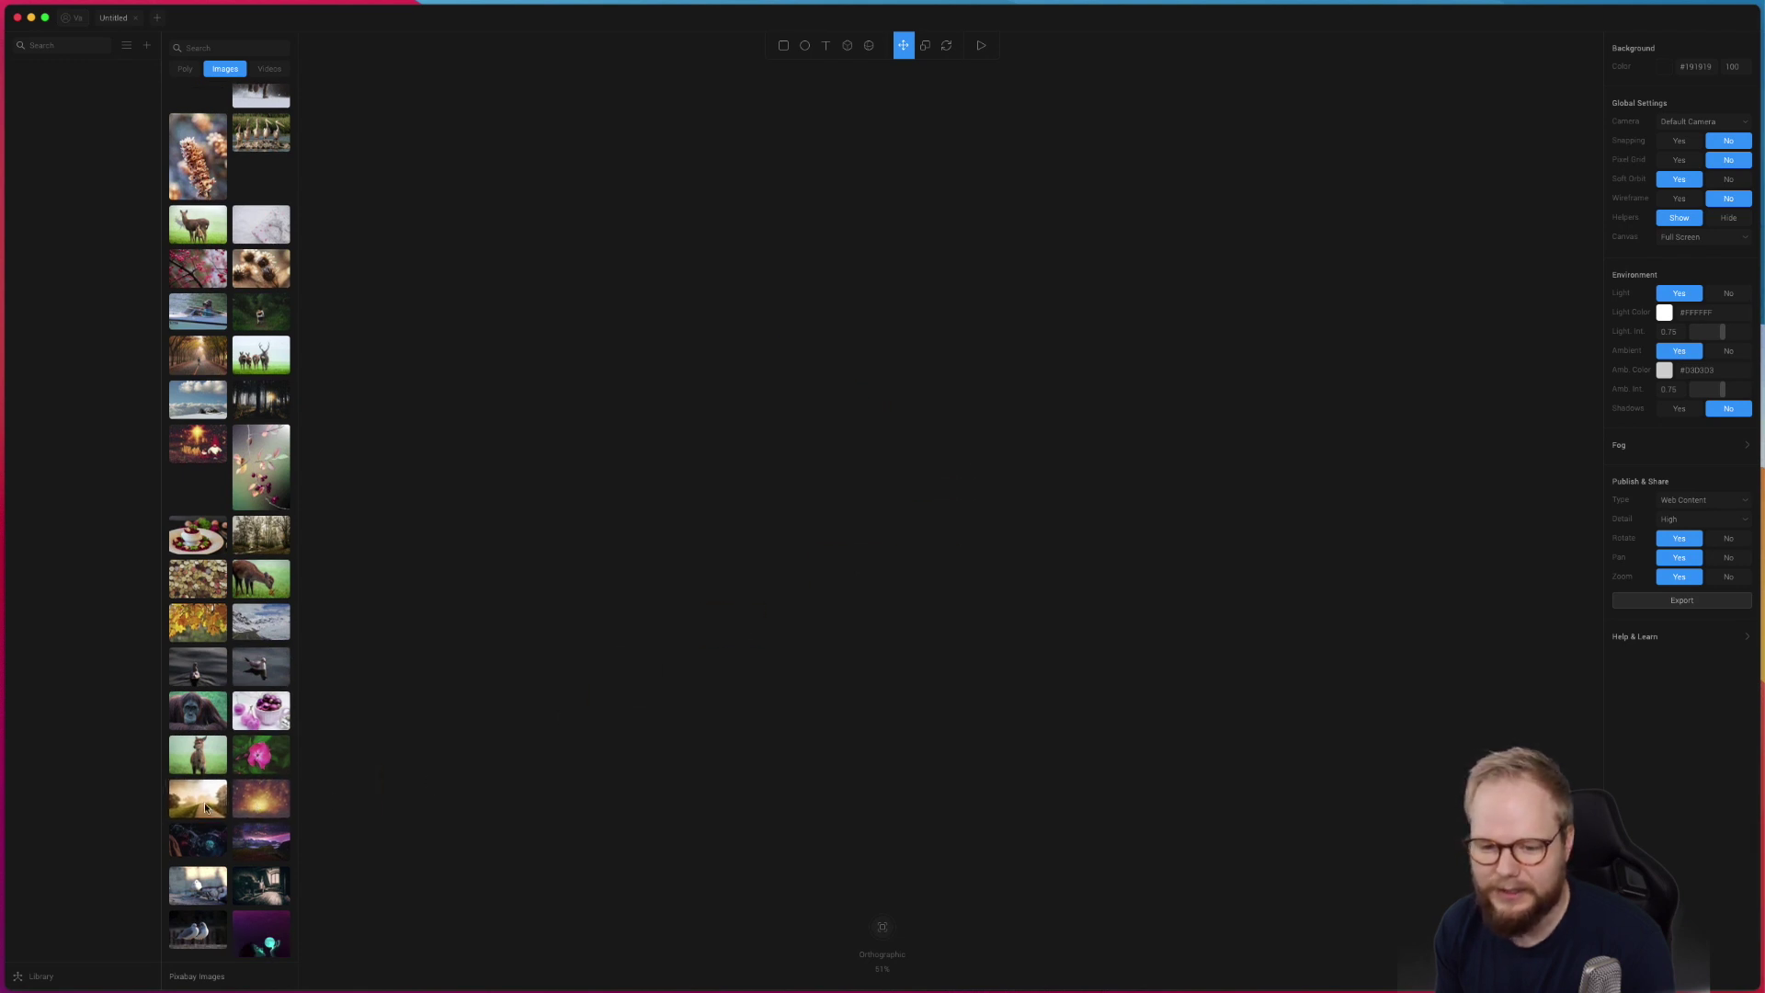
click(204, 802)
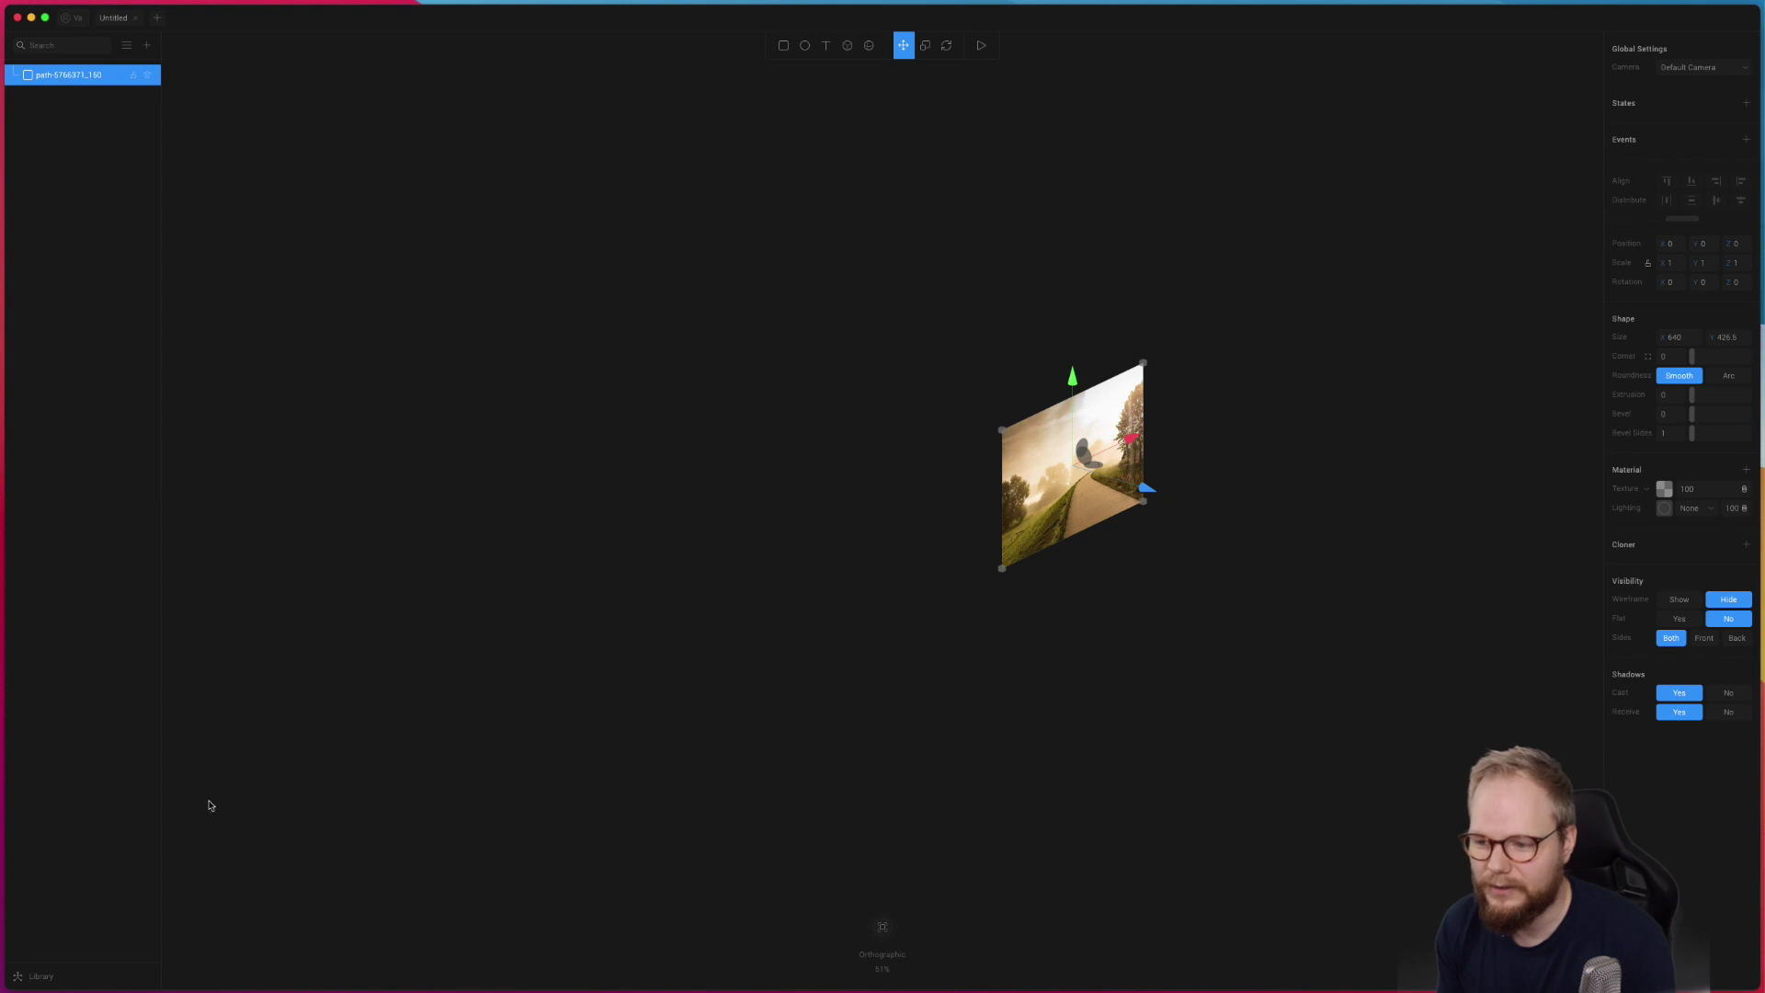
Step: Move the misty-road image plane left along X and rotate it around its vertical axis
drag(1128, 441, 750, 354)
click(946, 46)
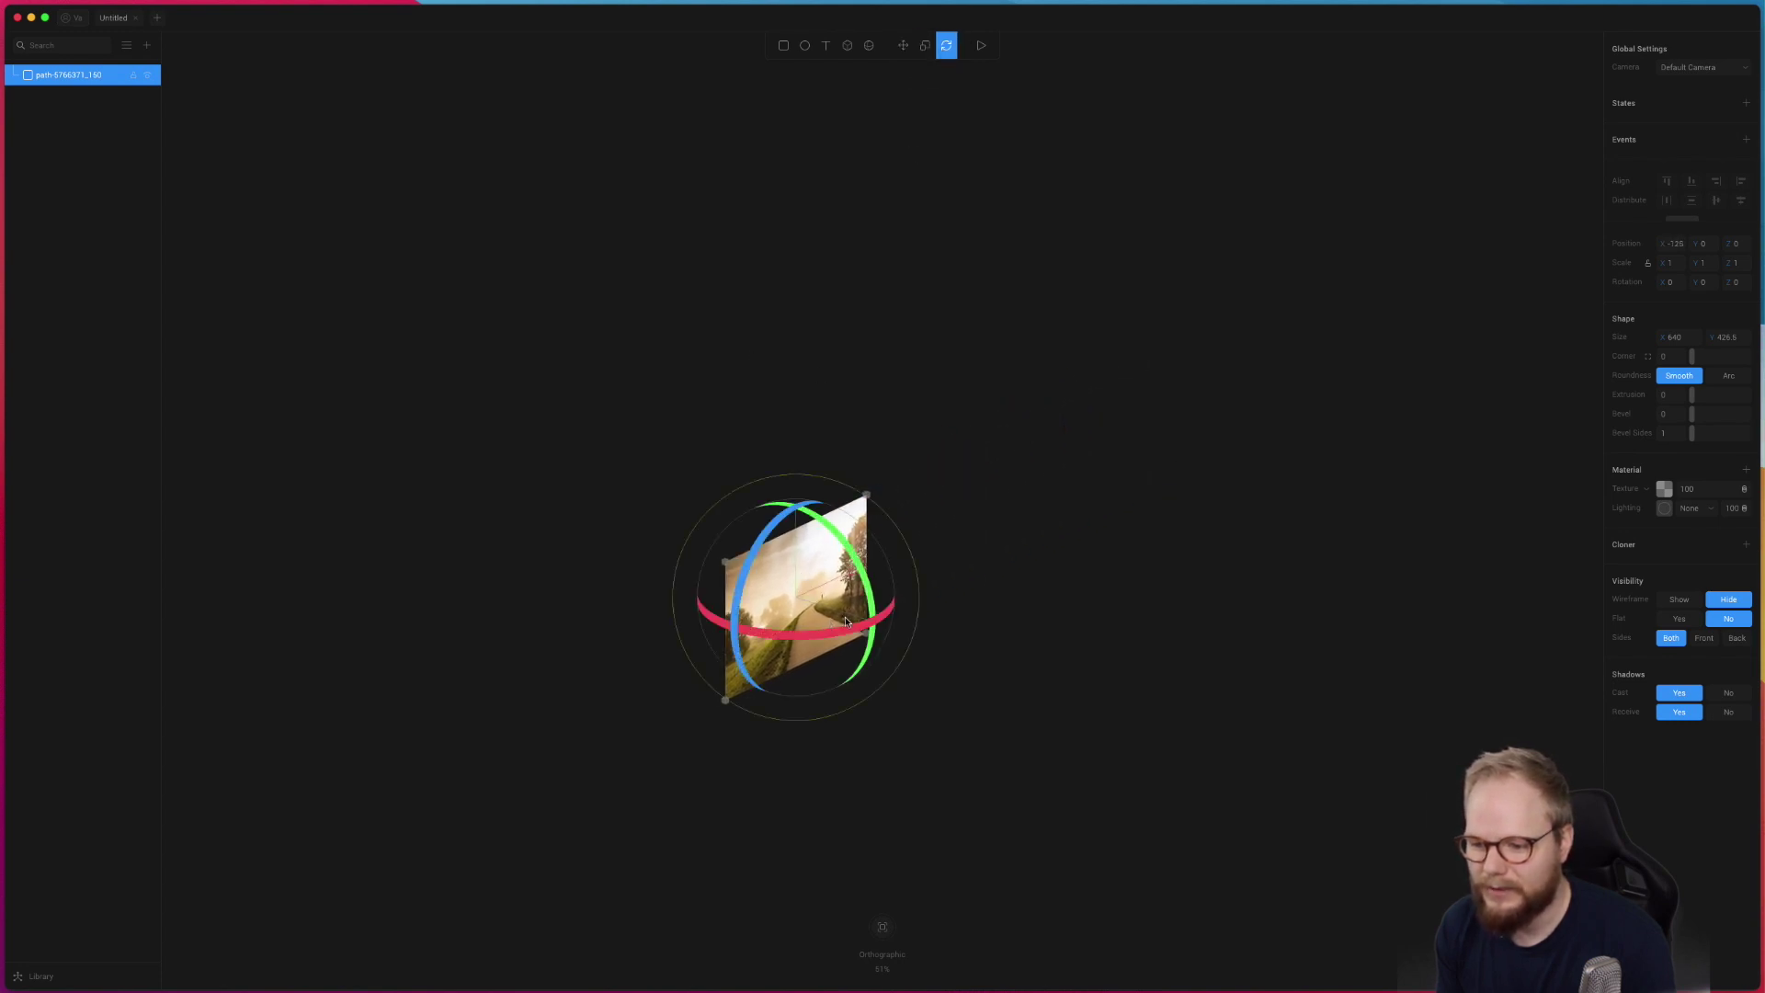
mouse_move(845, 631)
mouse_down()
mouse_move(811, 621)
mouse_move(827, 627)
mouse_up()
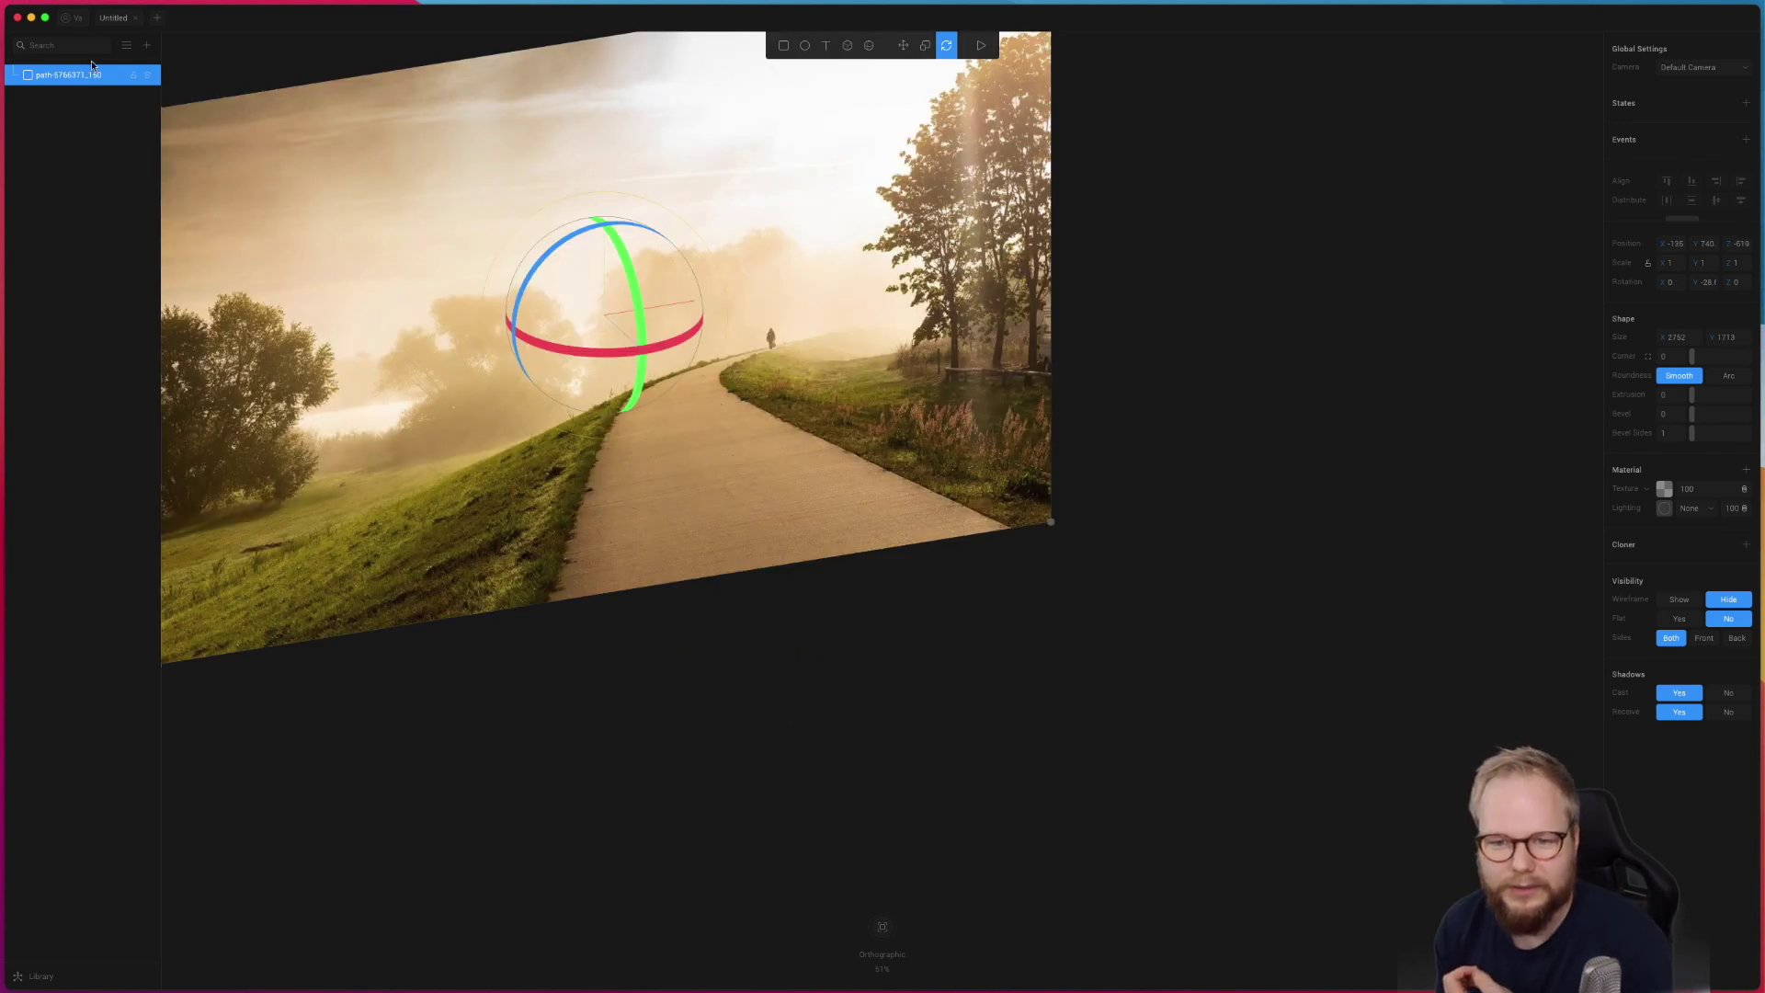
Step: Delete the image plane, import the fox from the Poly library, then bring up its downloaded archive folder
key(Delete)
click(48, 978)
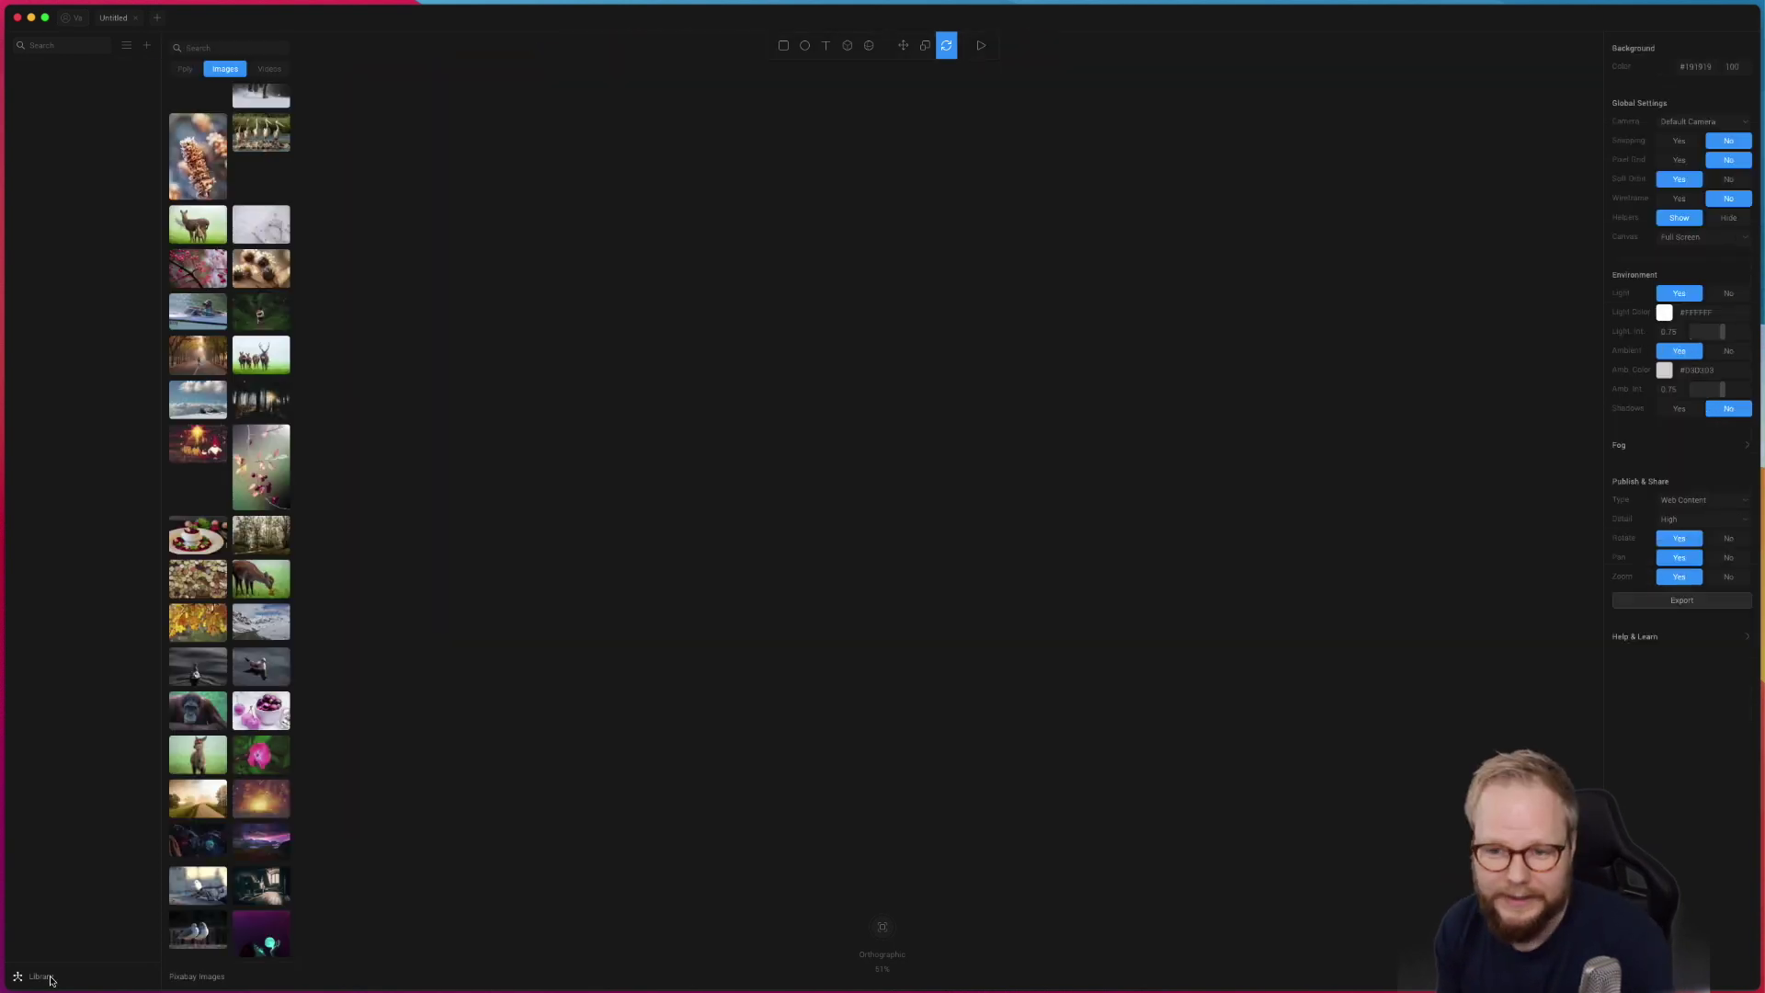
click(201, 978)
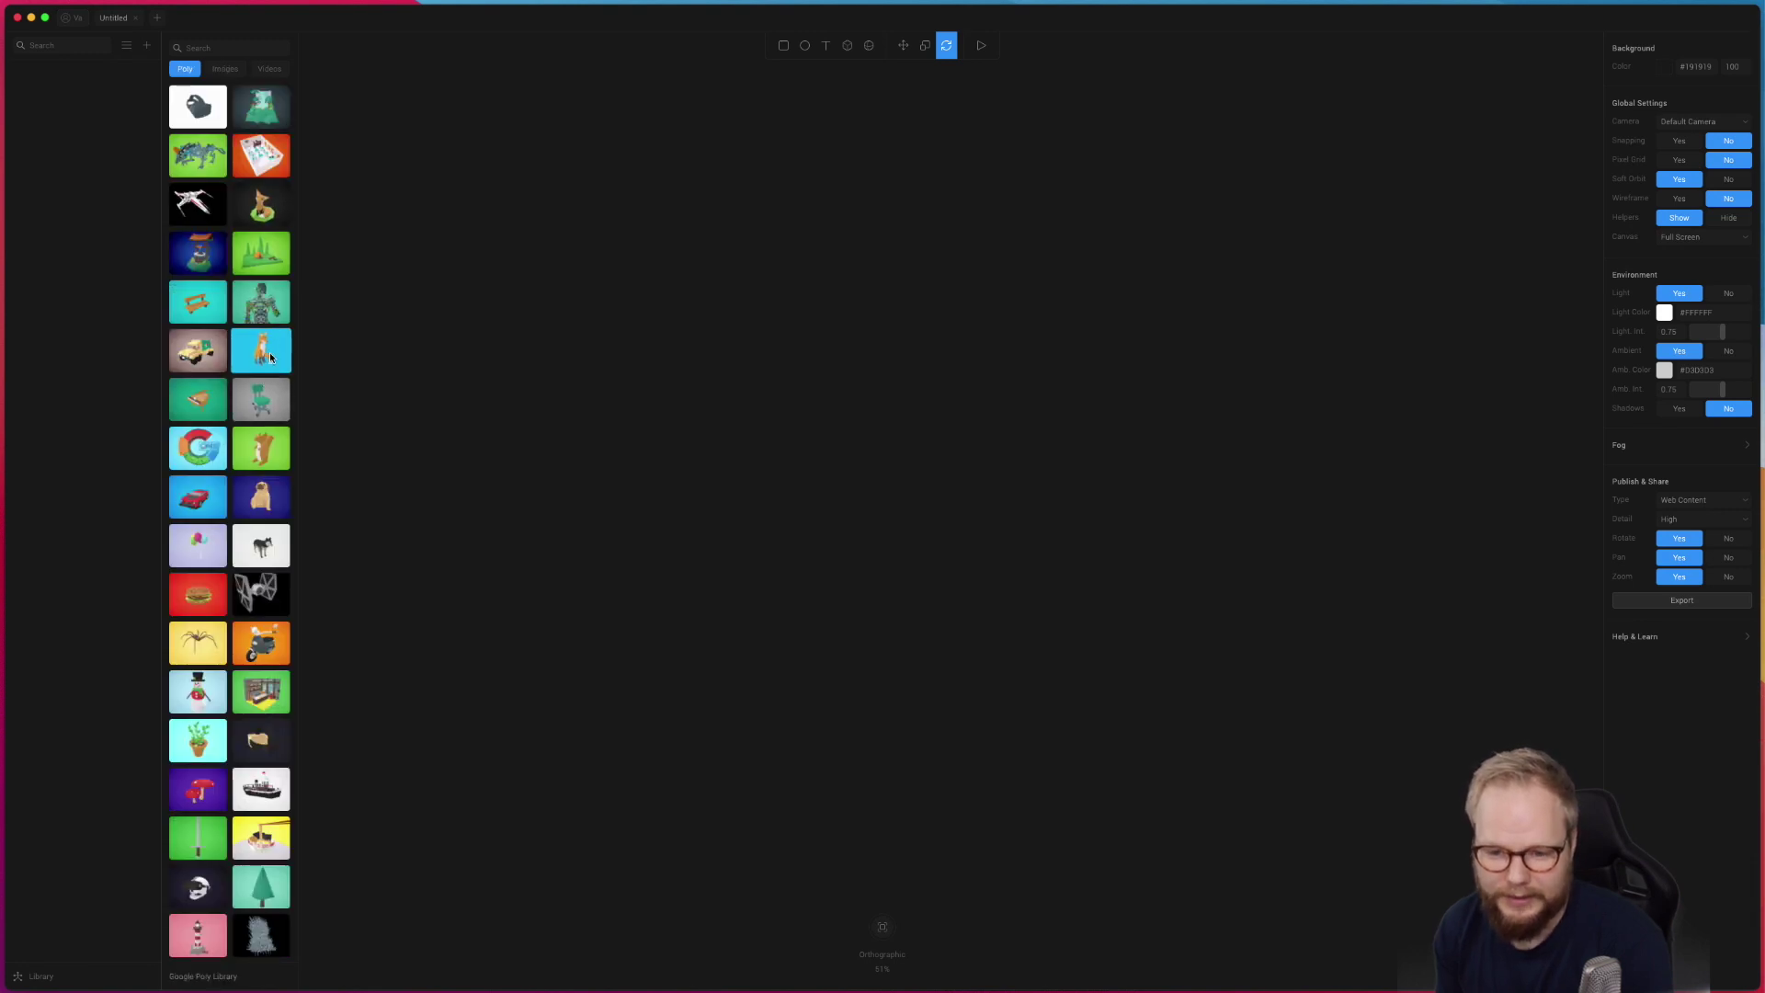
click(270, 358)
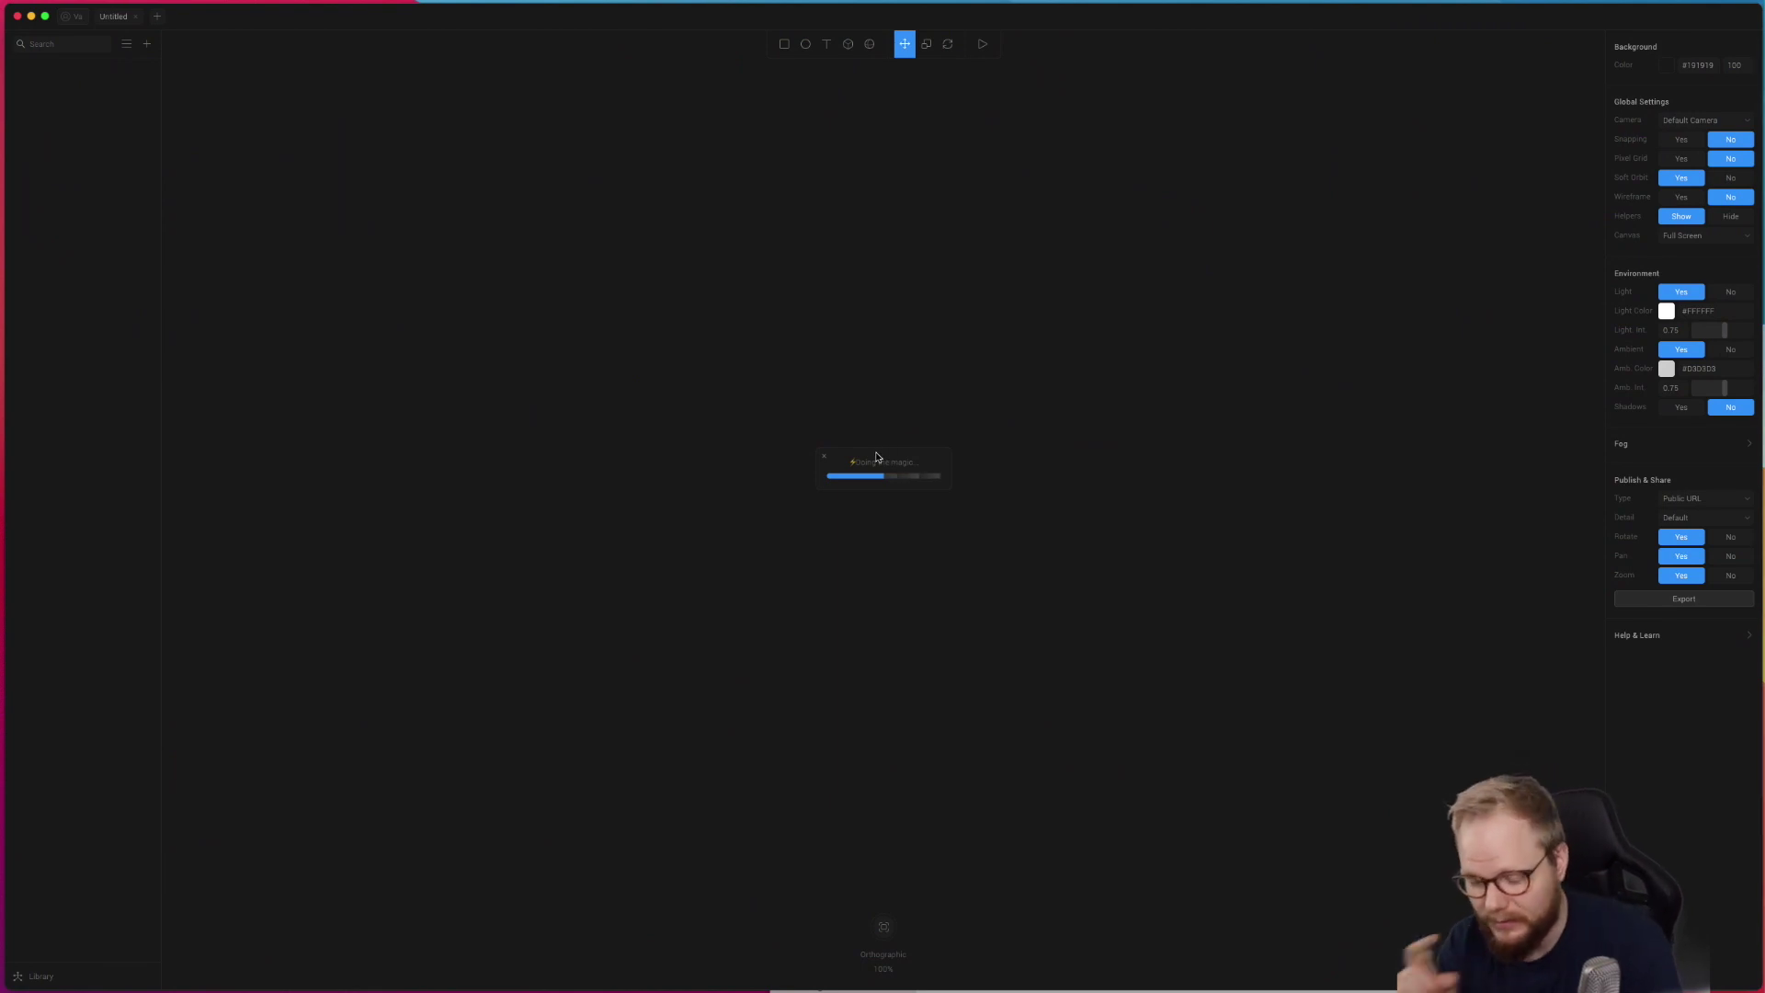
key(super+Tab)
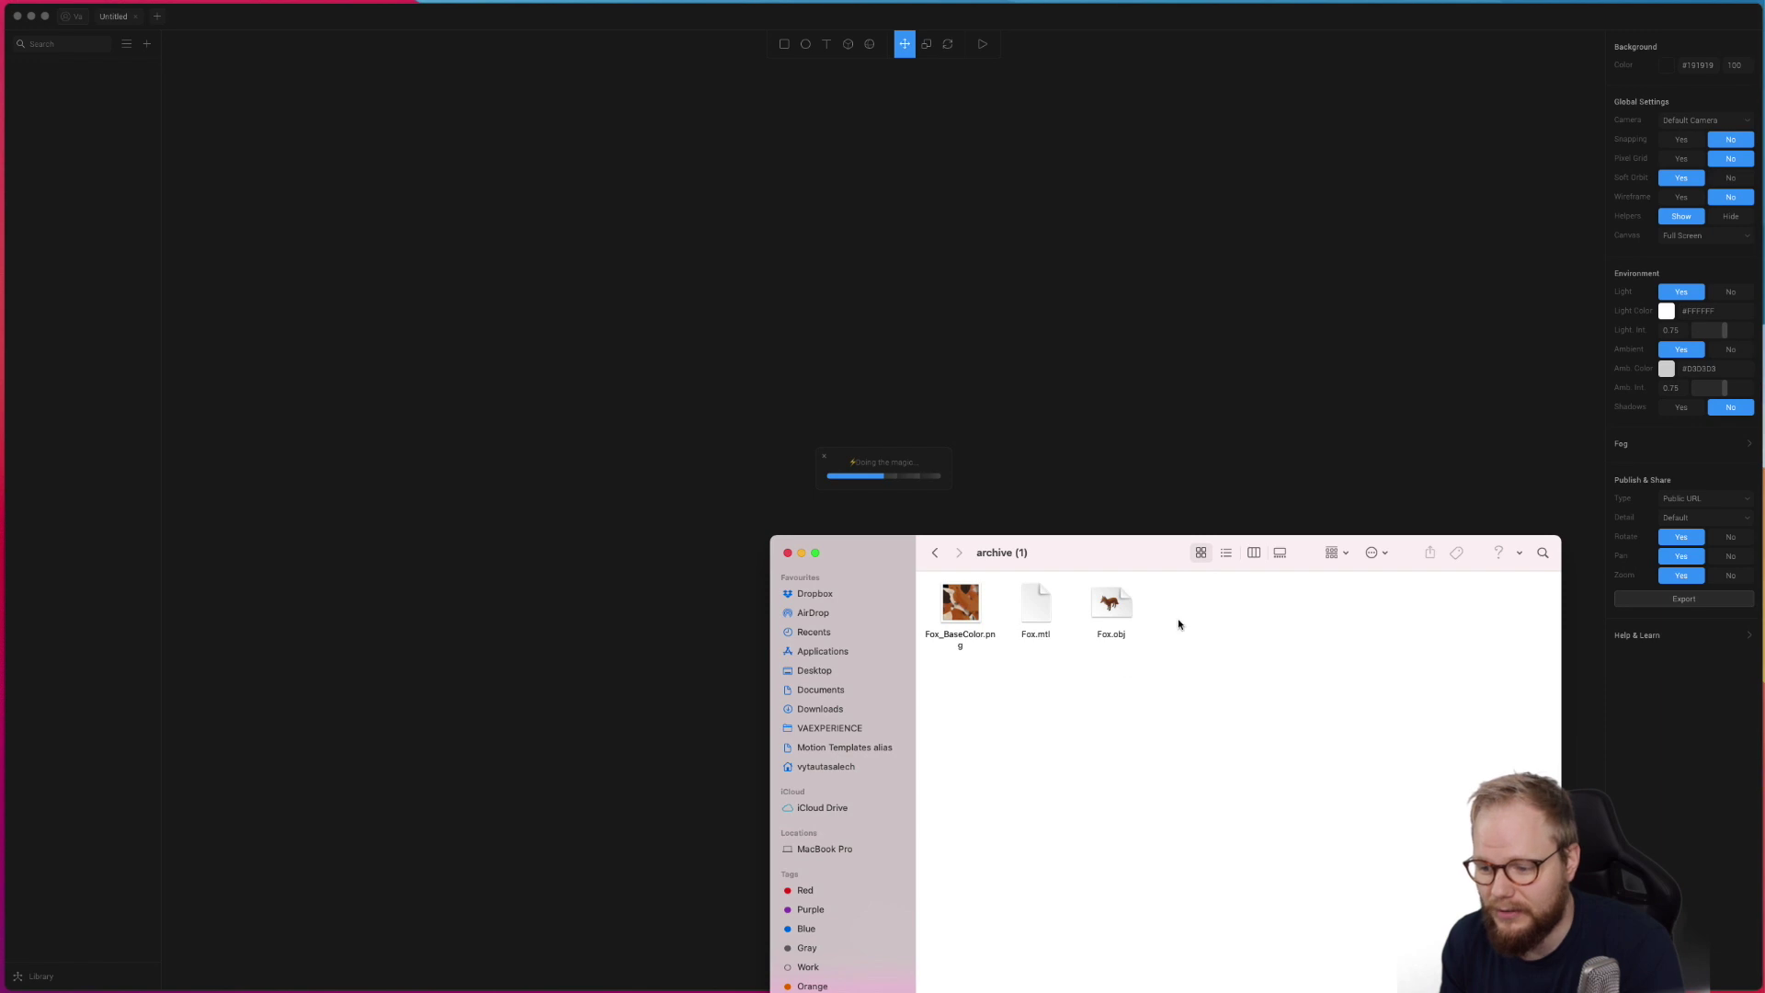
drag(1145, 558, 1050, 560)
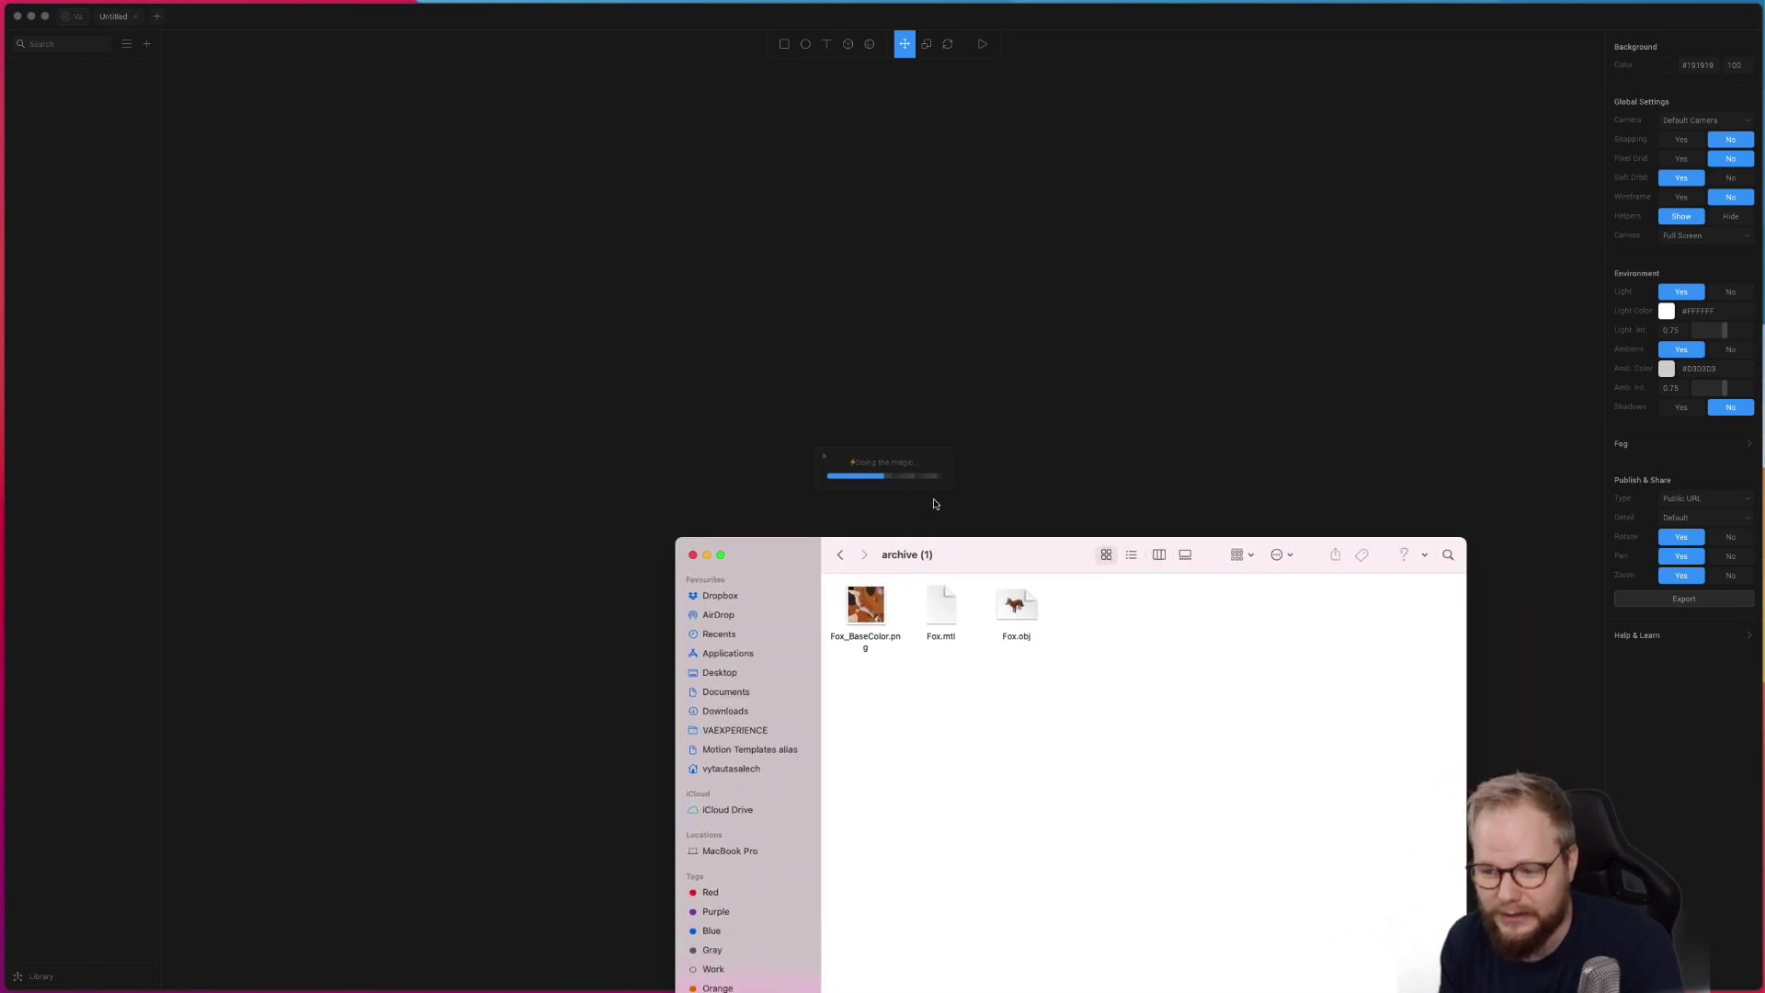
click(939, 607)
click(1127, 662)
drag(1103, 700, 928, 555)
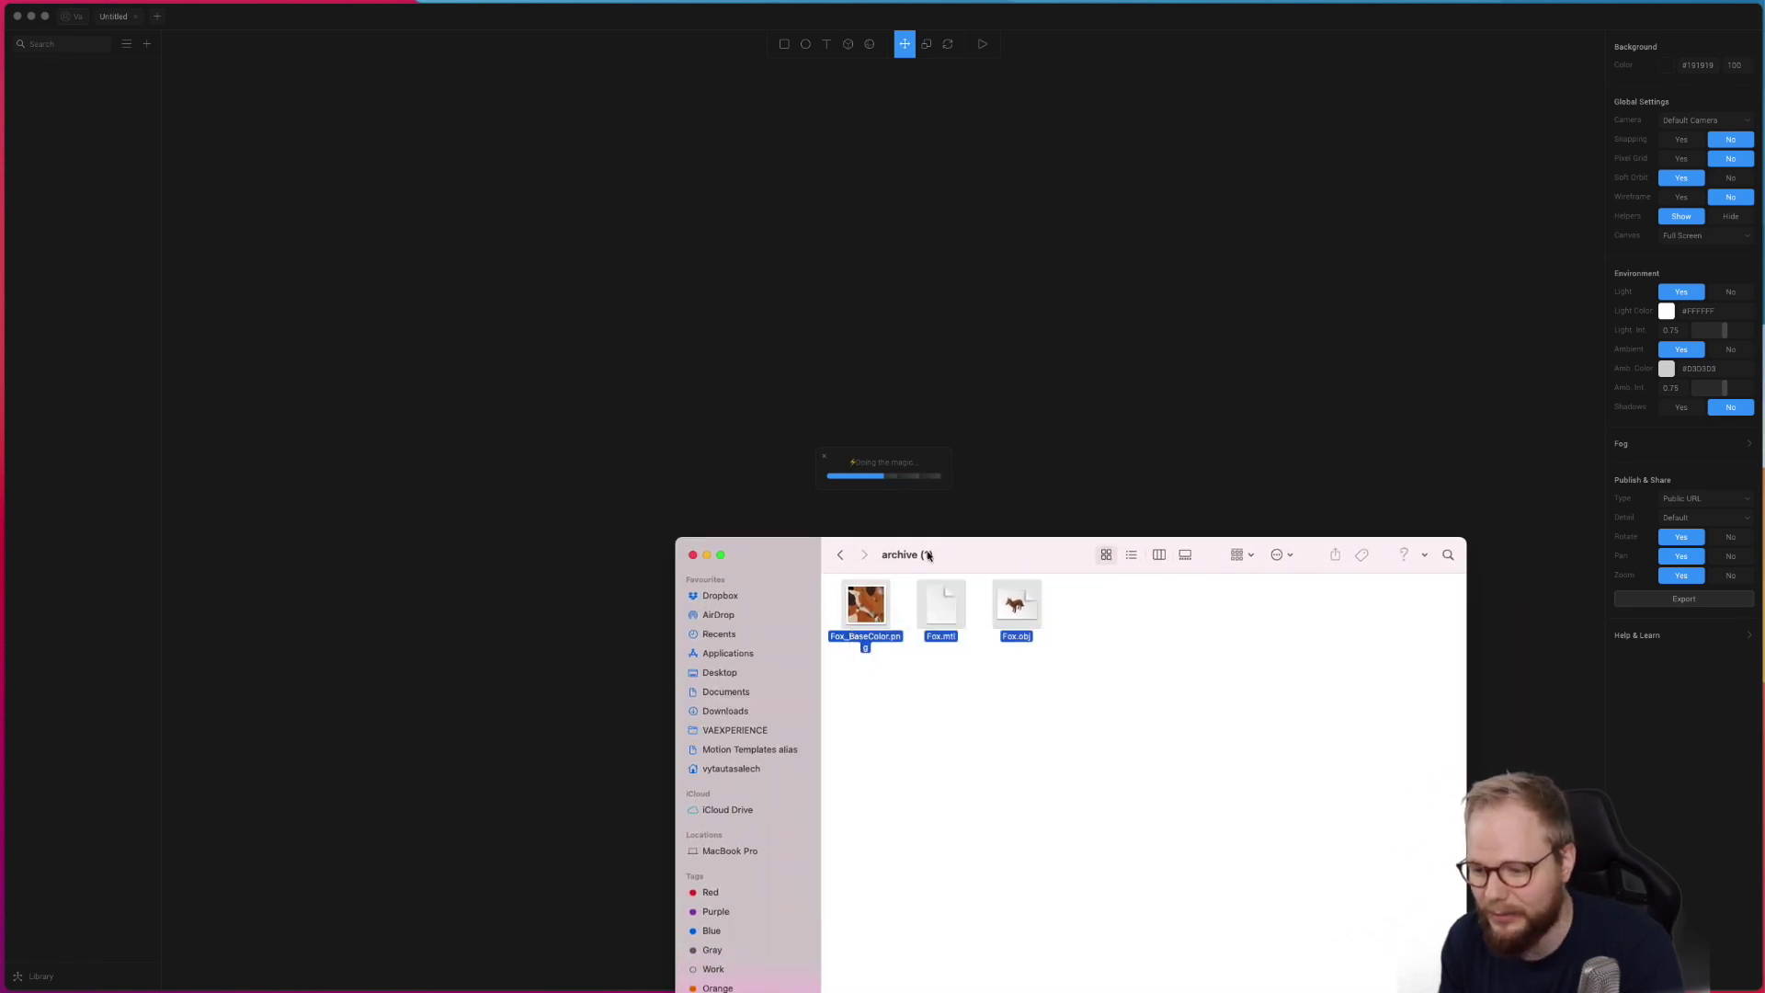
click(692, 555)
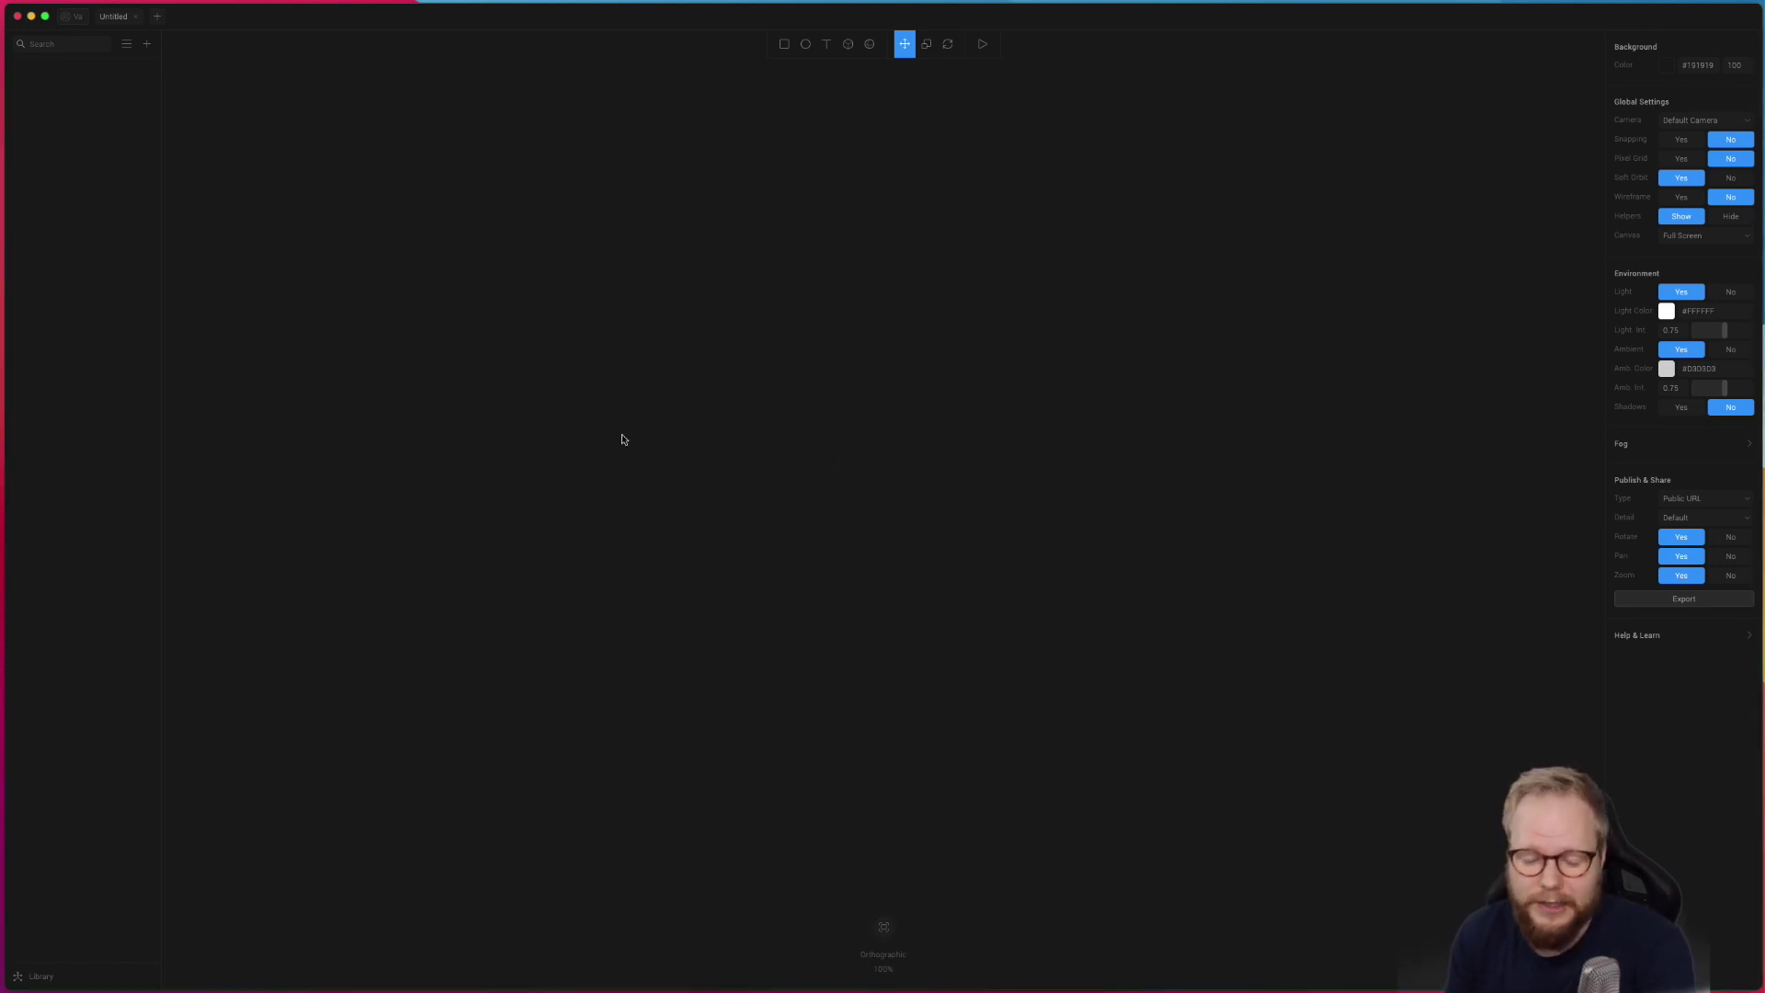
click(39, 976)
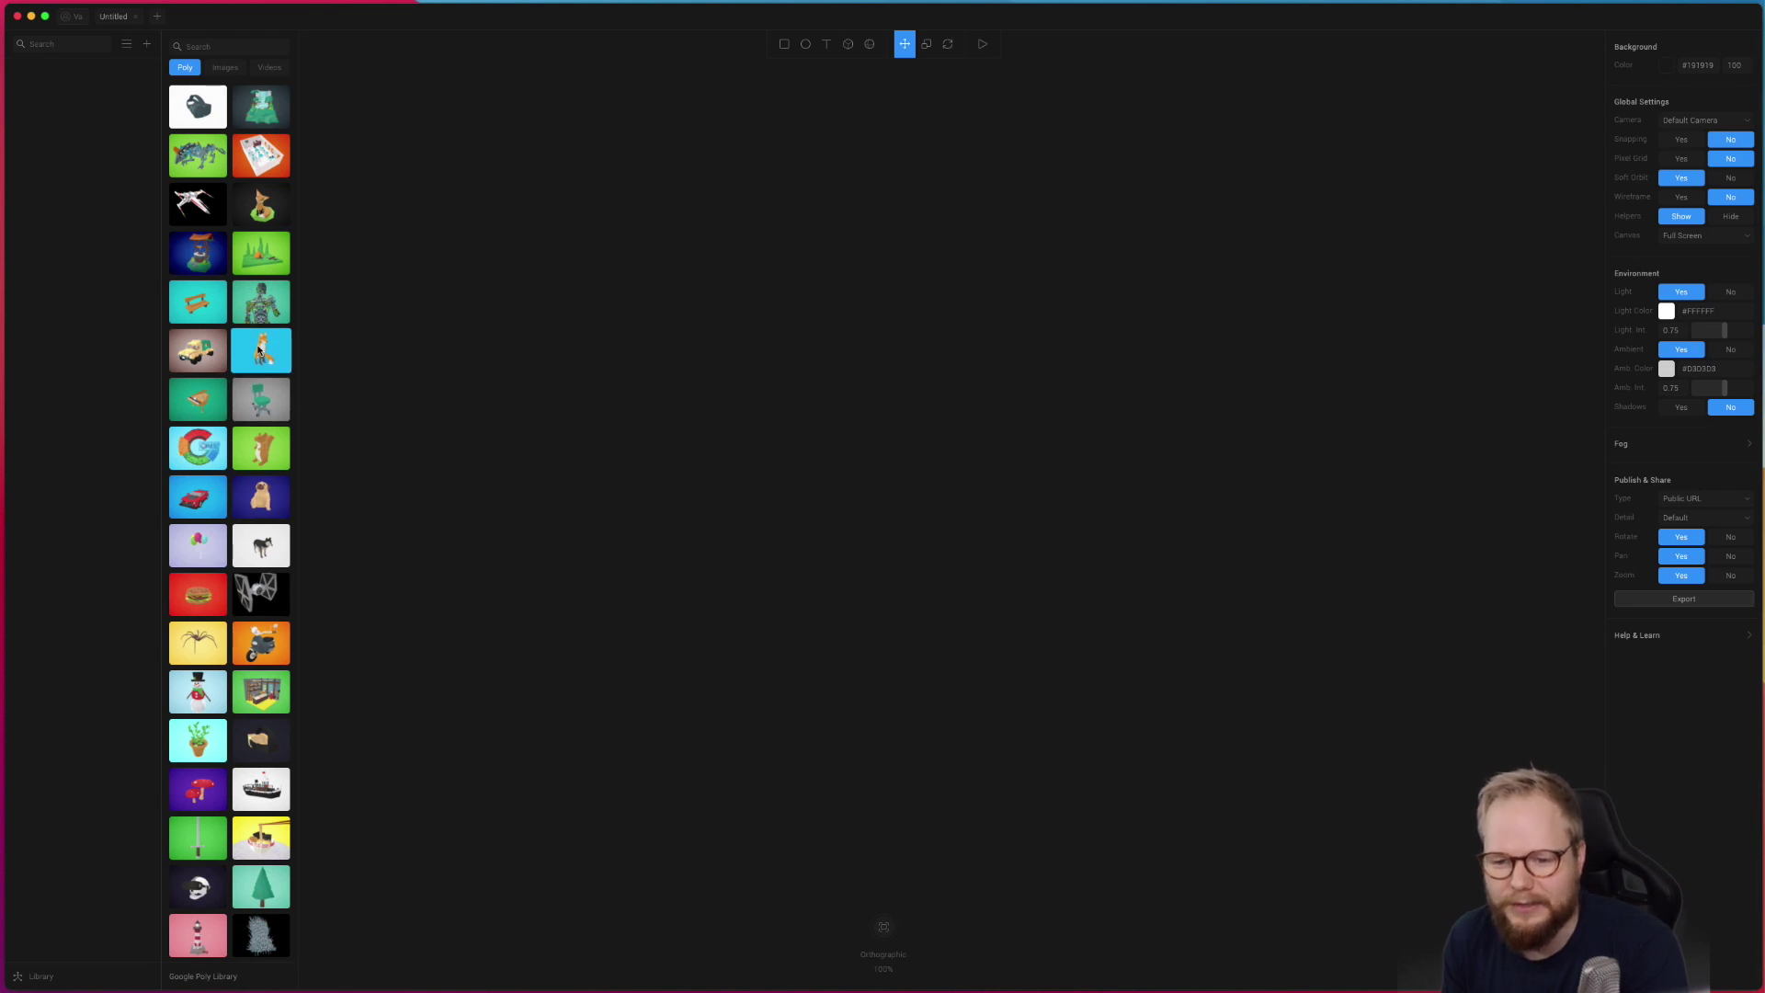
click(276, 340)
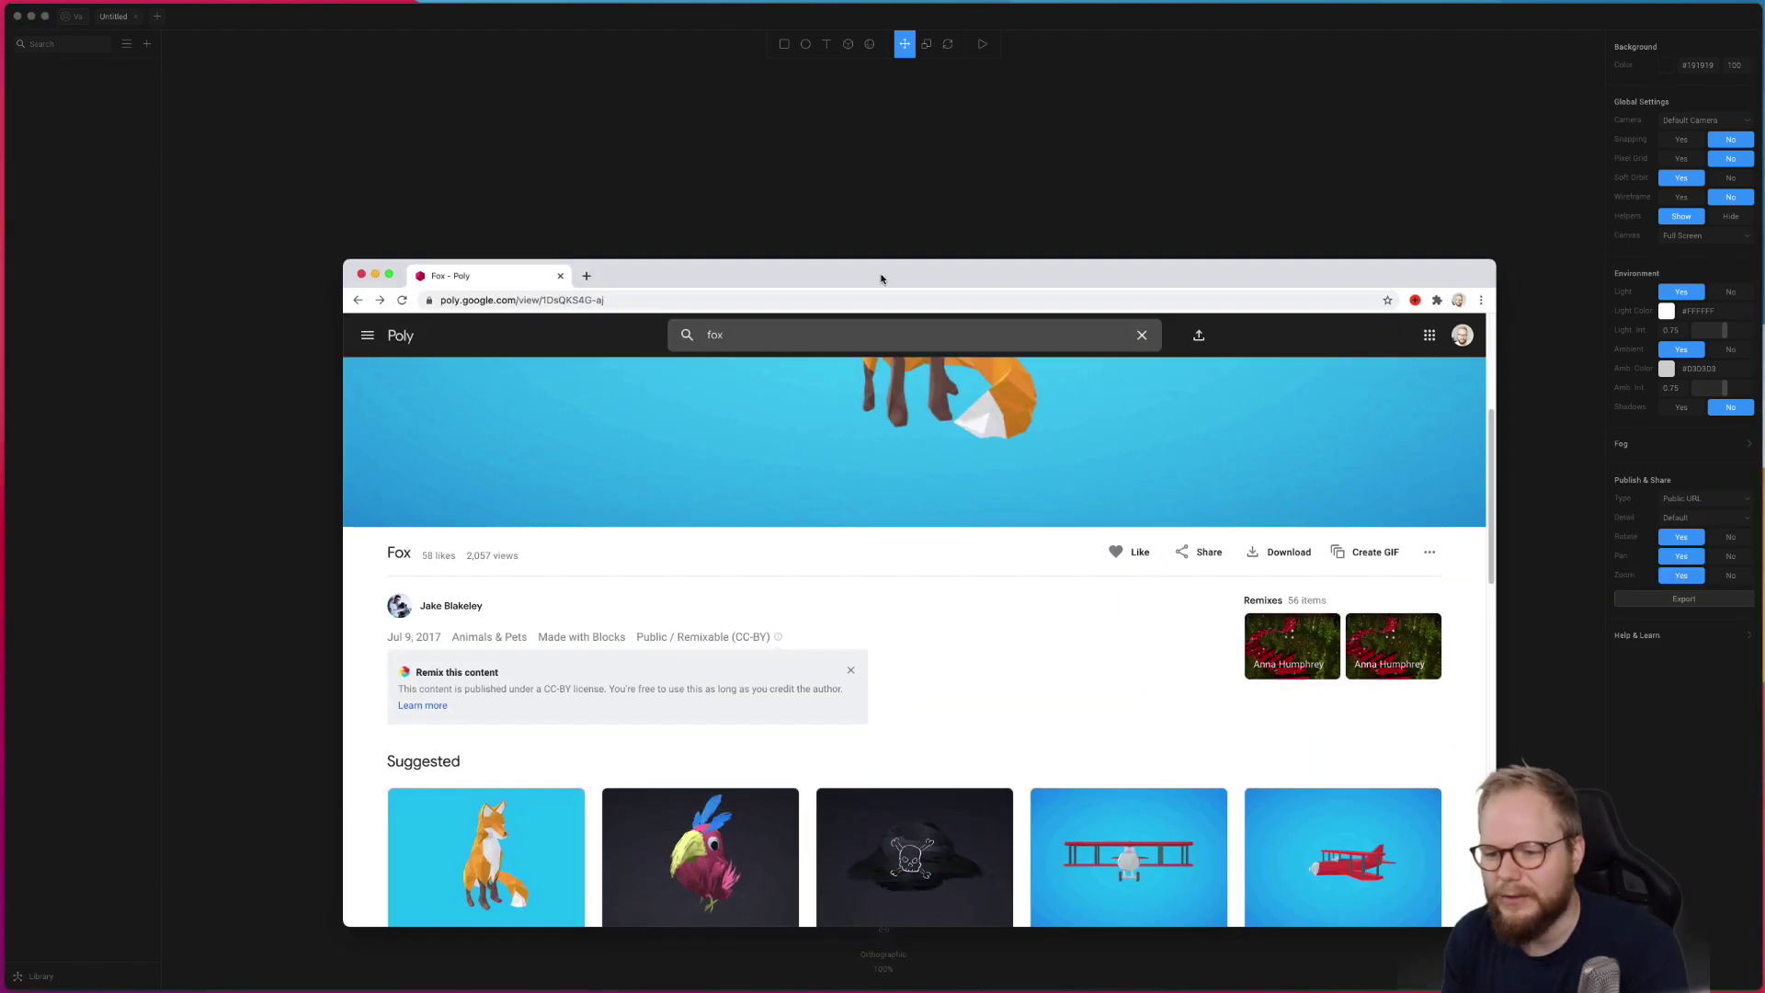
drag(881, 276, 642, 64)
scroll(1002, 494, up, 5)
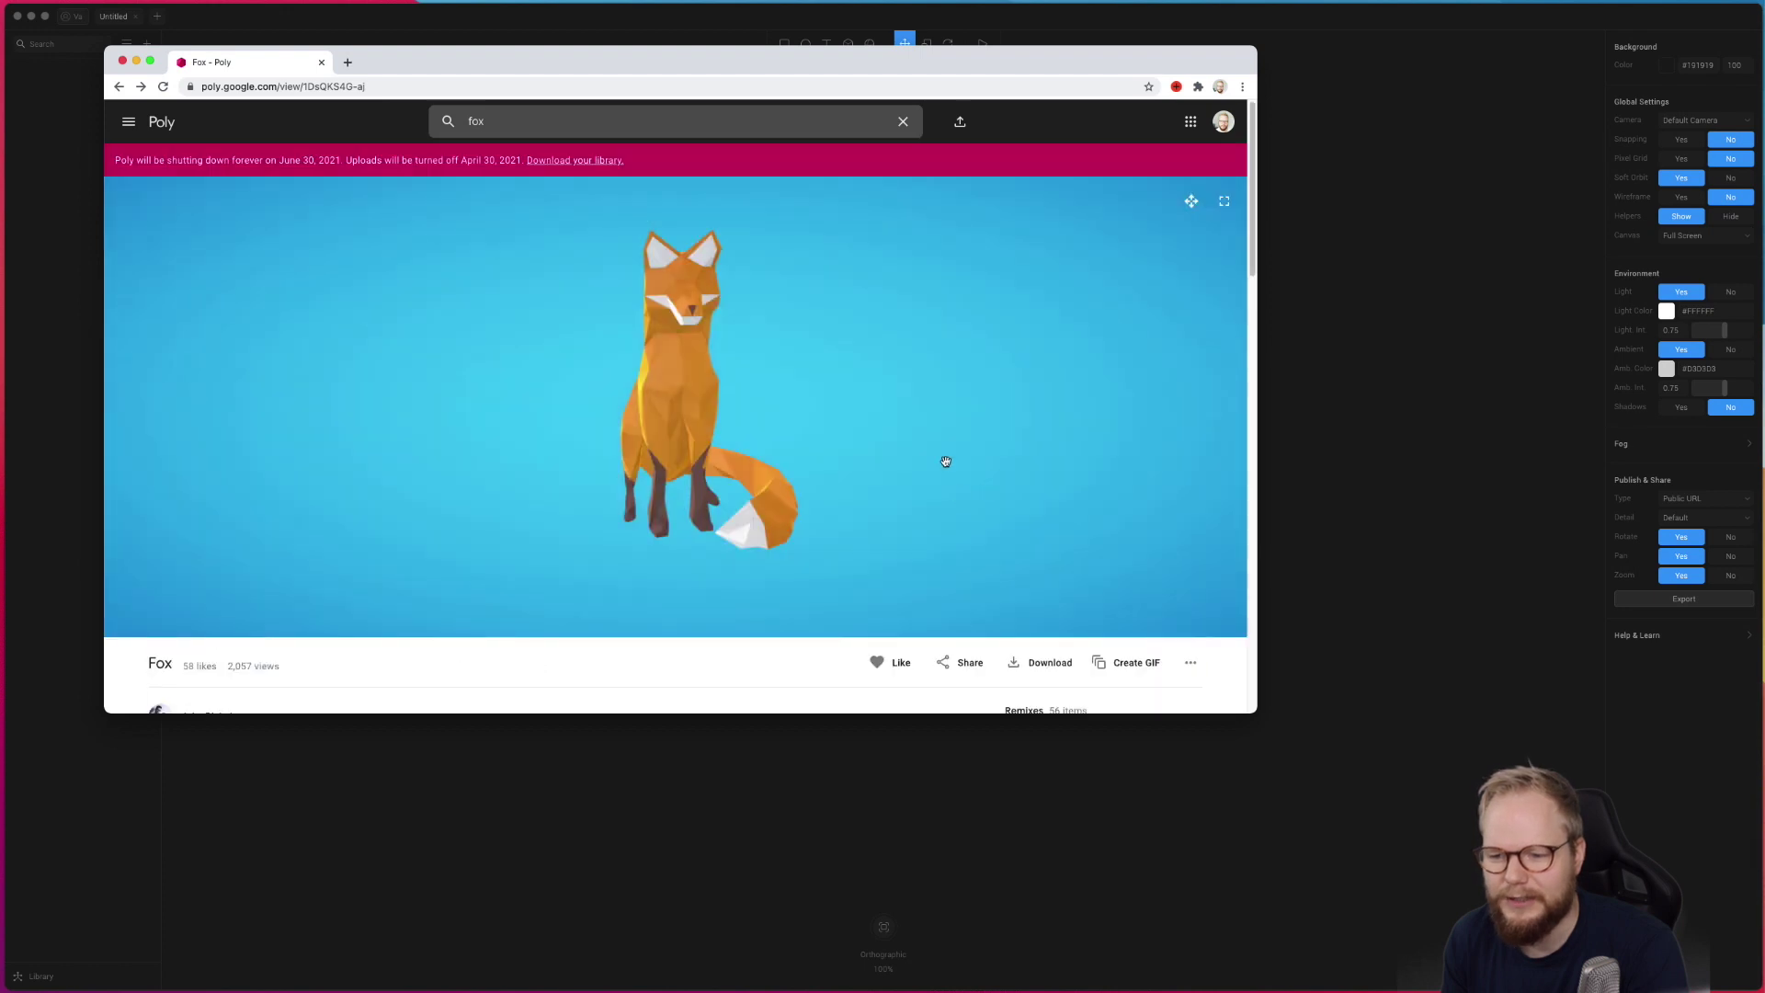
scroll(946, 461, down, 2)
scroll(661, 422, up, 2)
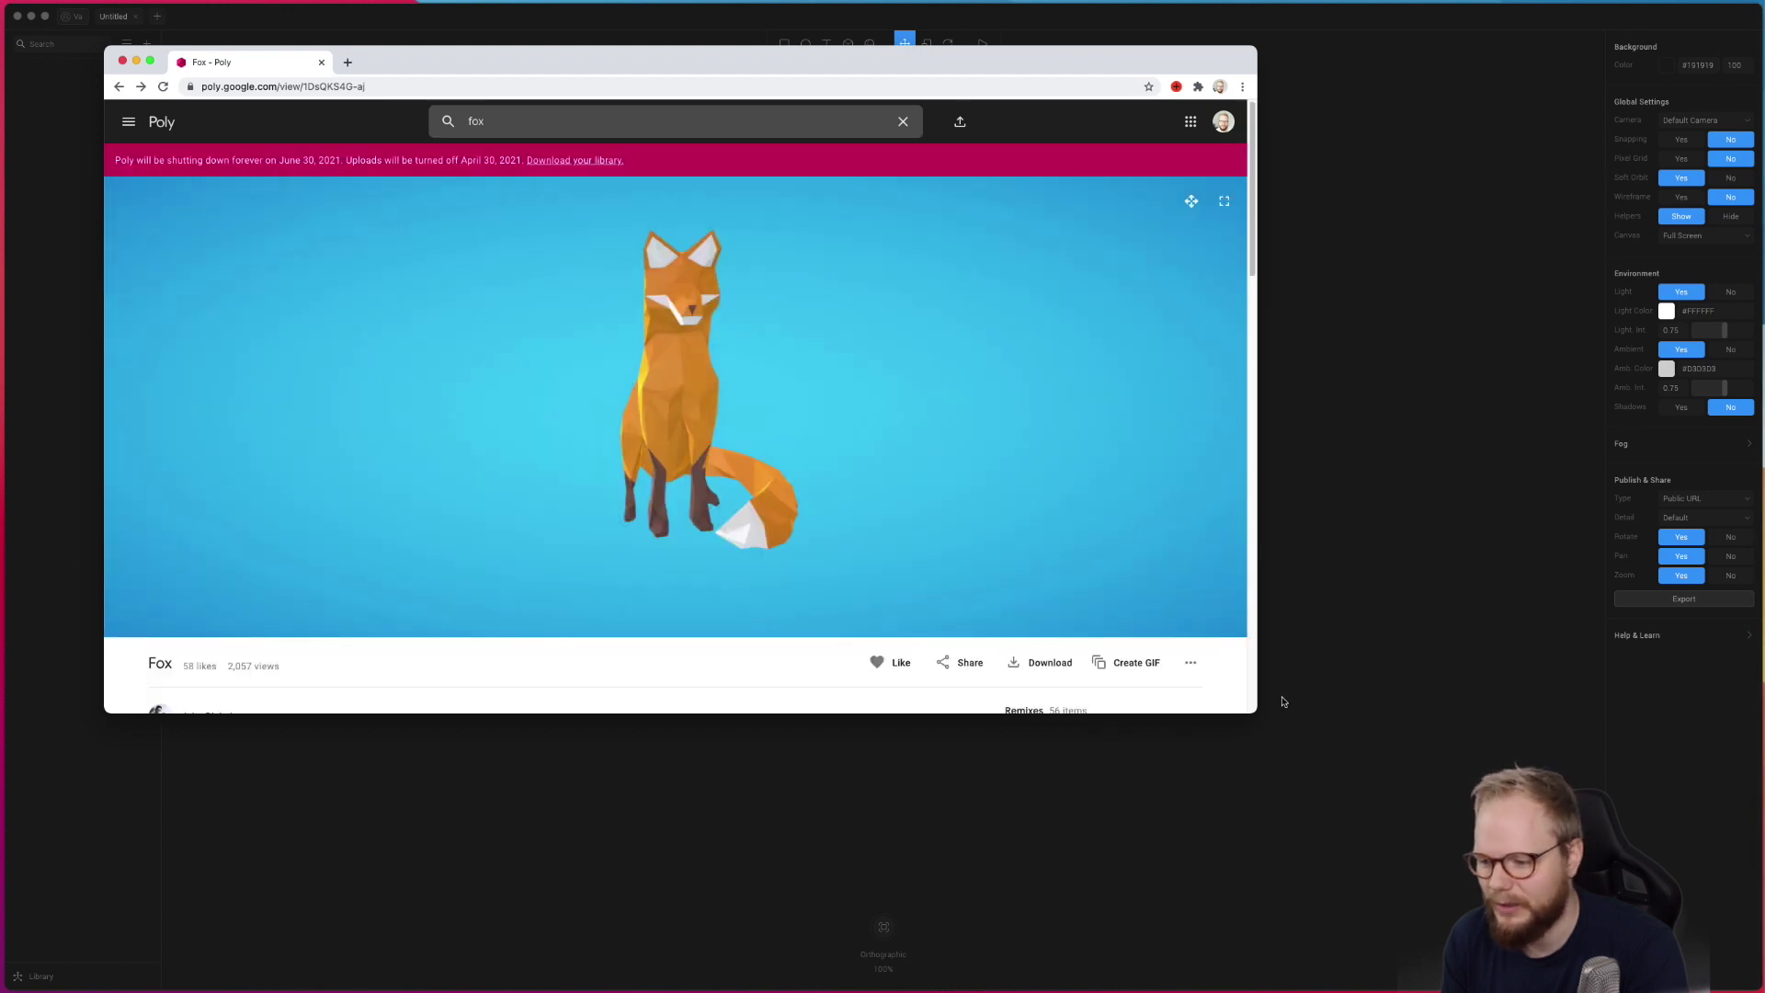
drag(1254, 717, 1441, 990)
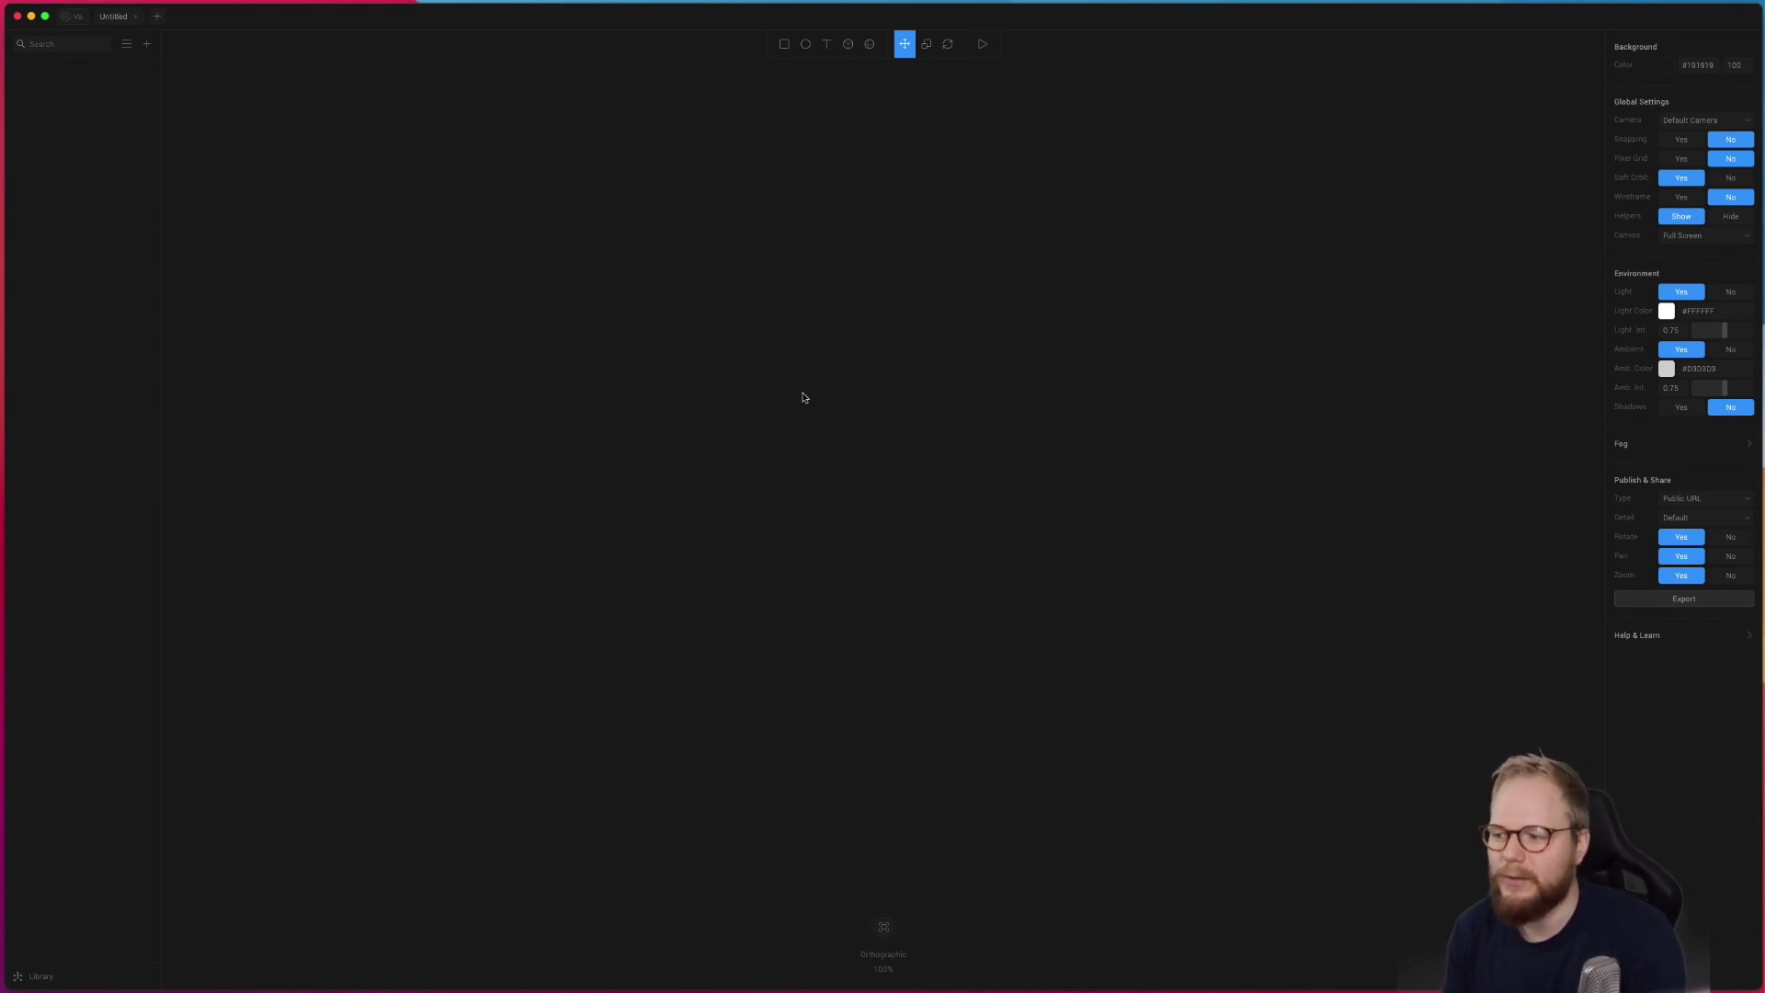
Step: Close the Untitled file, open Icon Cloud from the library, orbit it, and play a preview
click(136, 16)
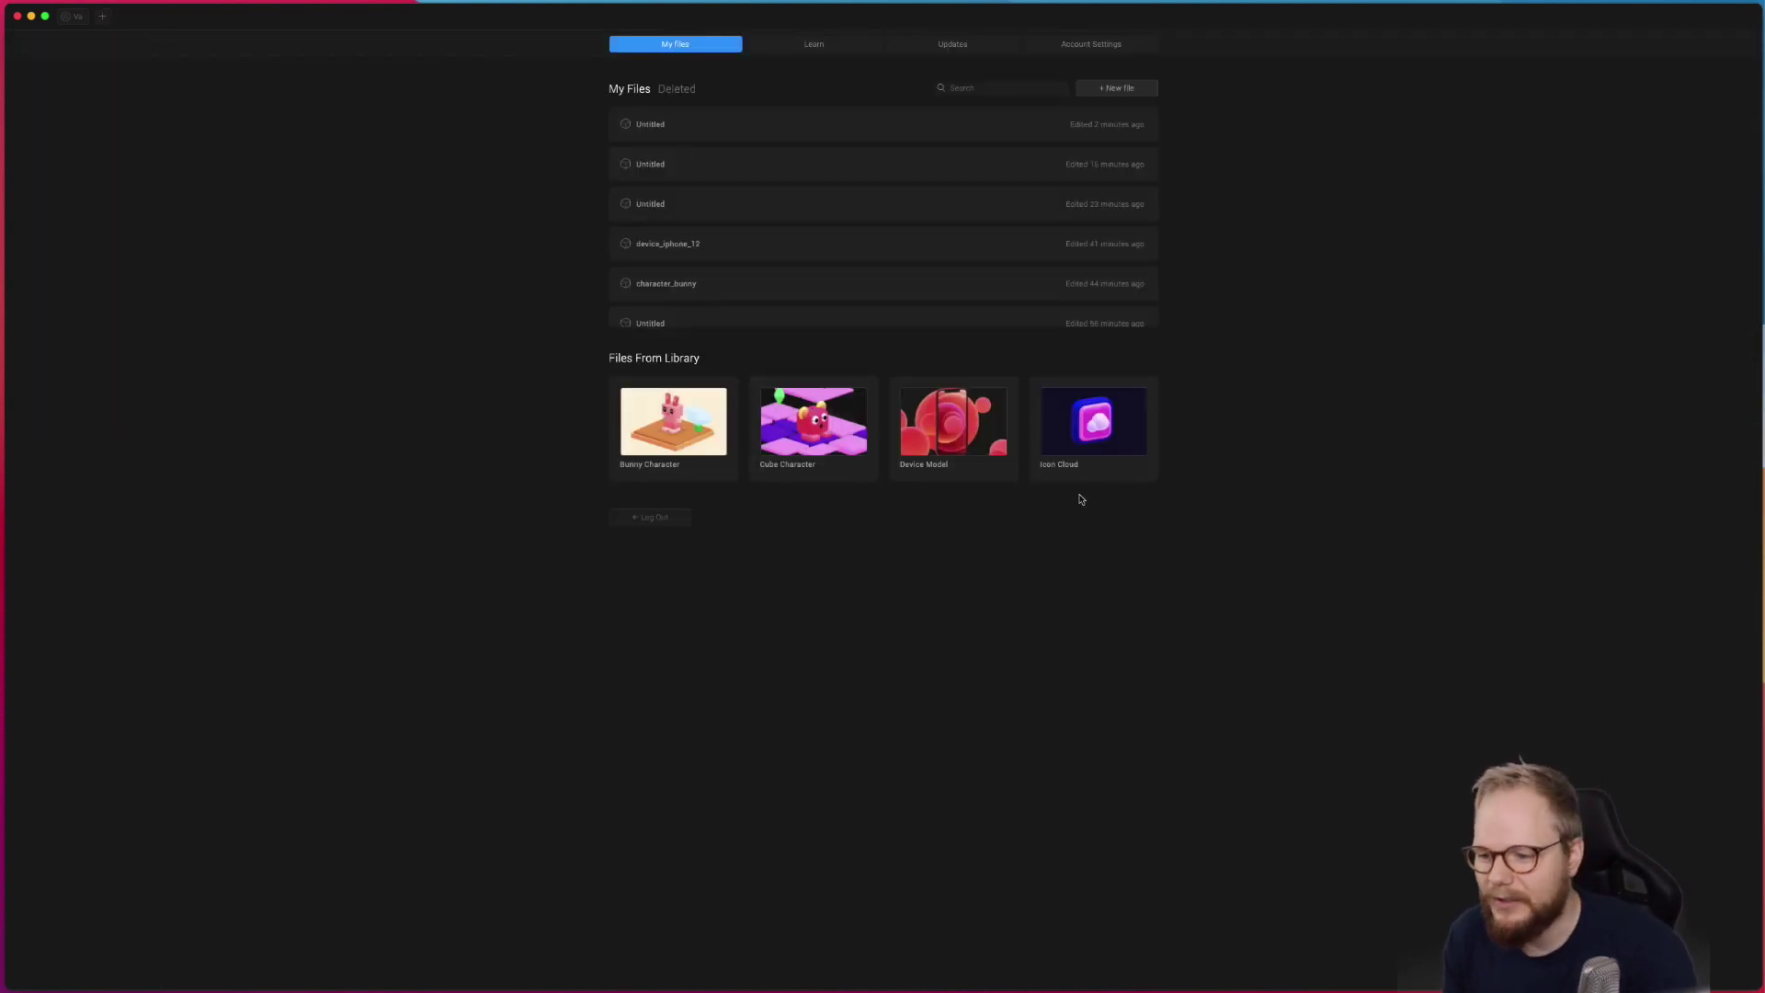
click(1085, 434)
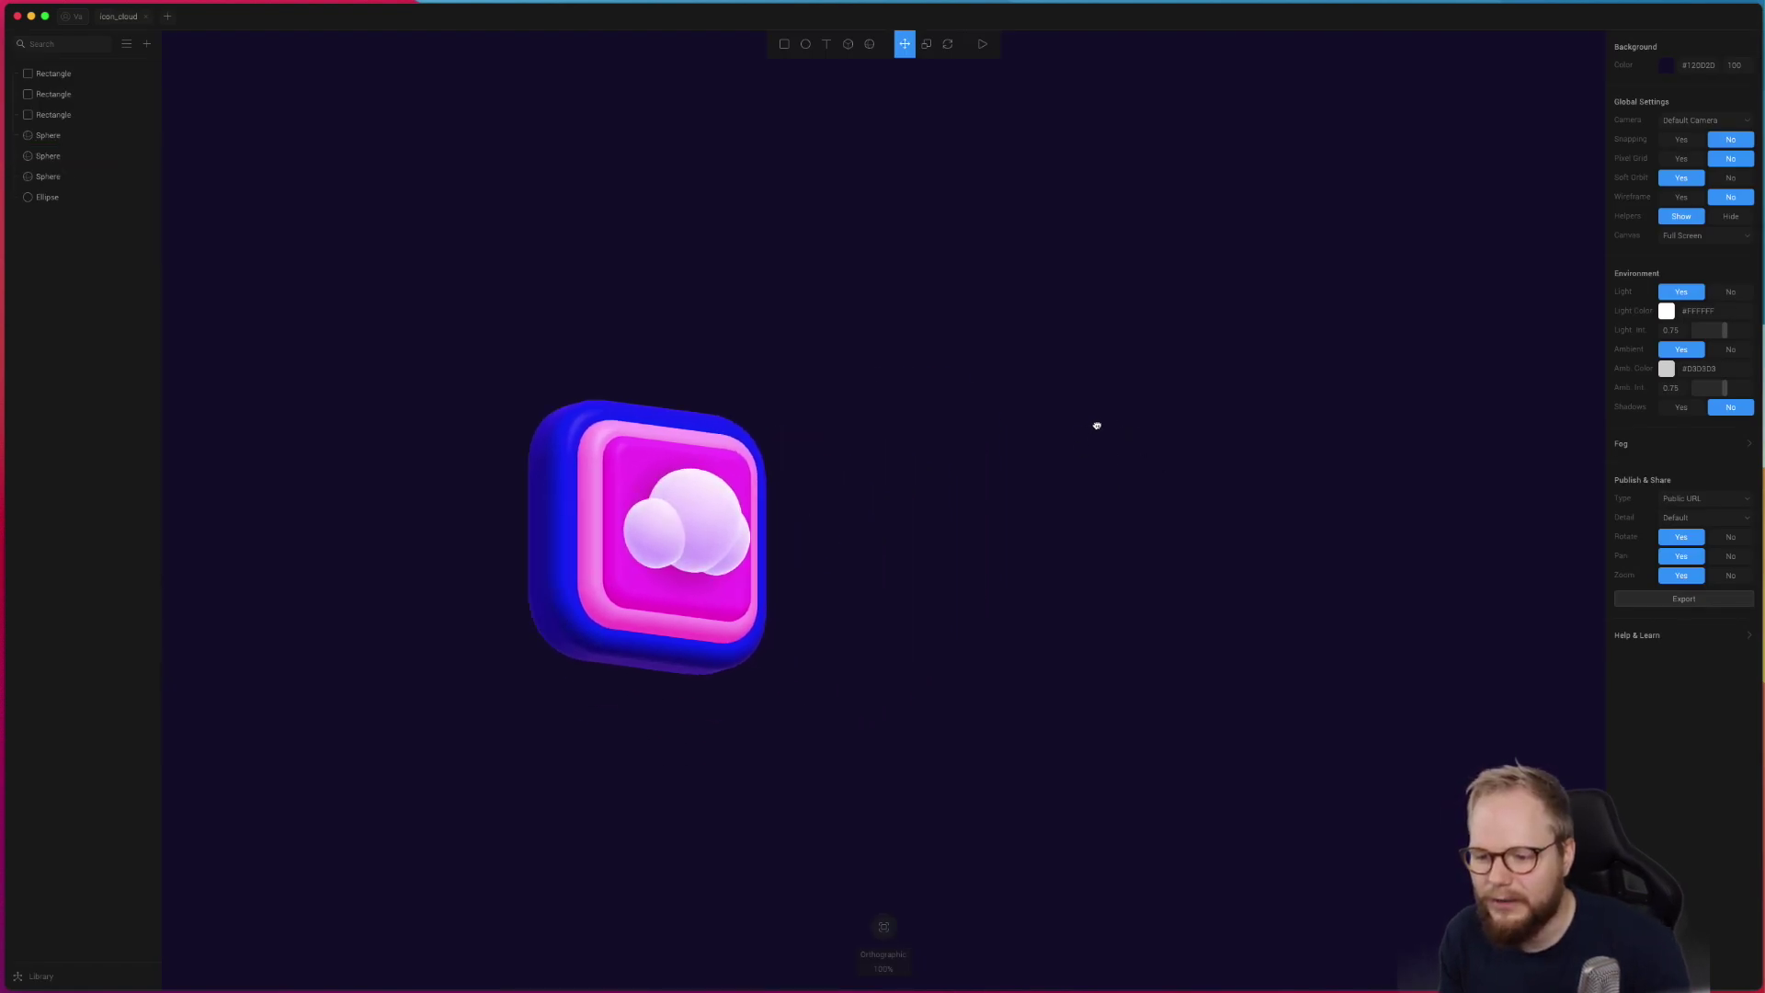
drag(1040, 460, 1013, 426)
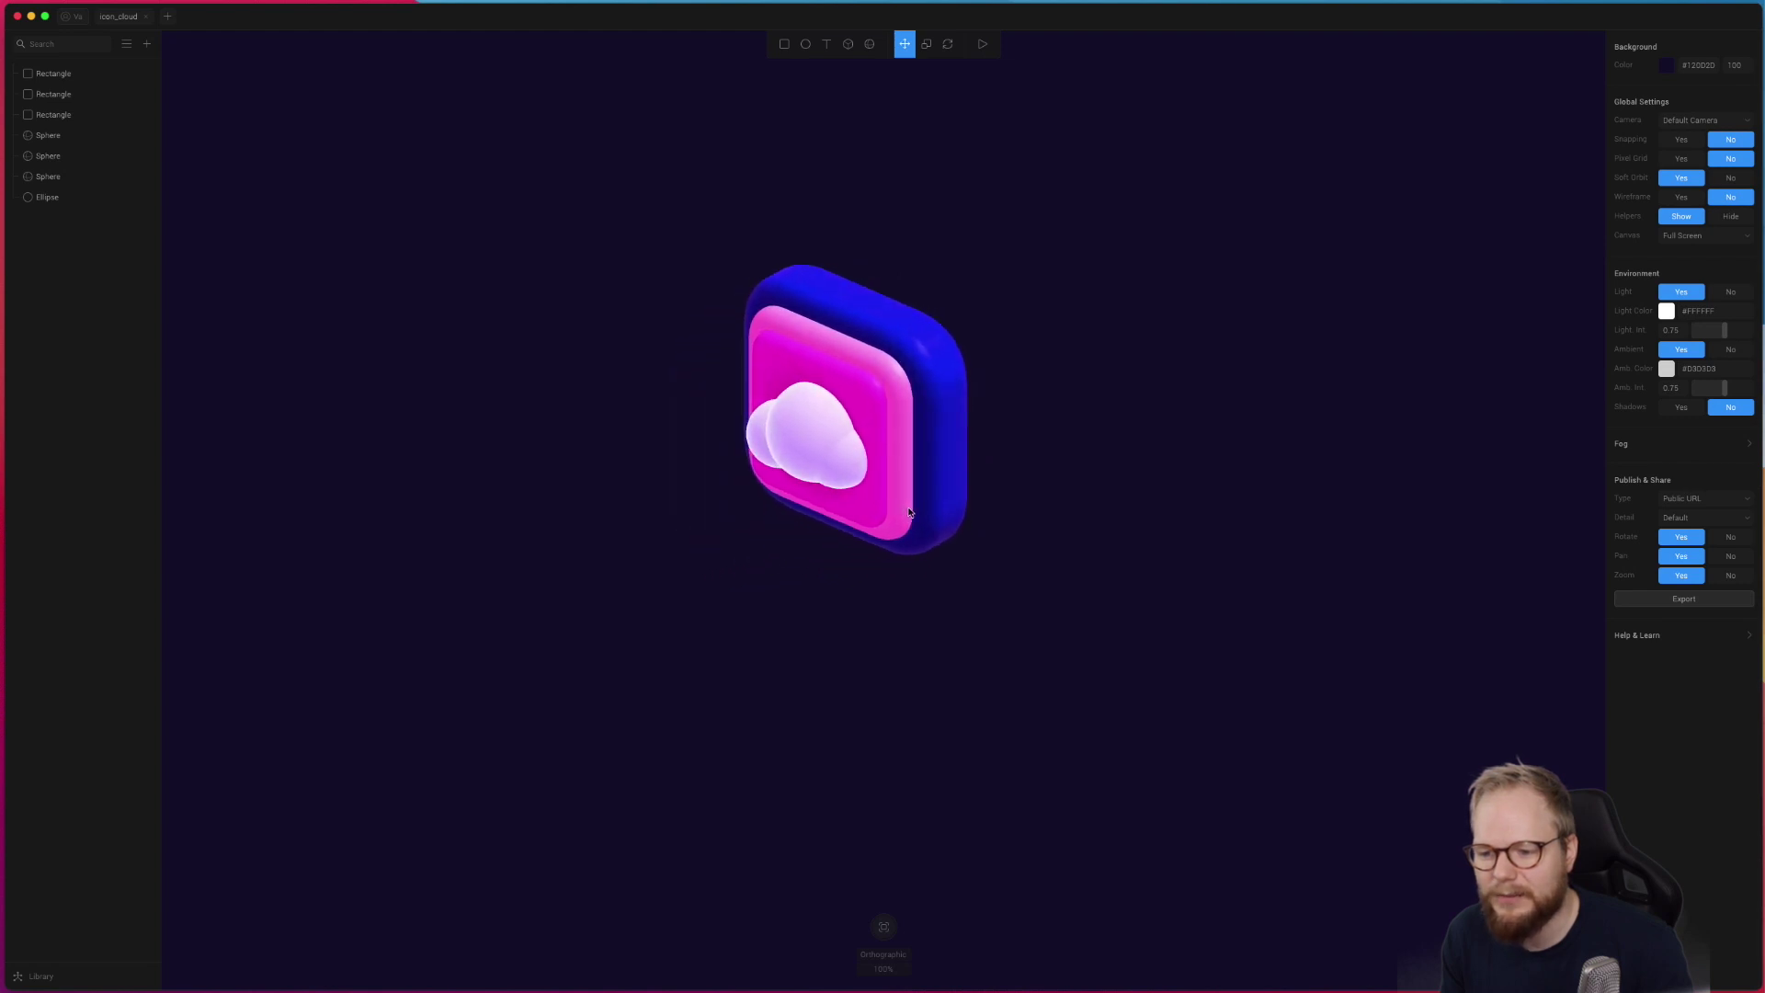
drag(1013, 493, 976, 445)
click(983, 44)
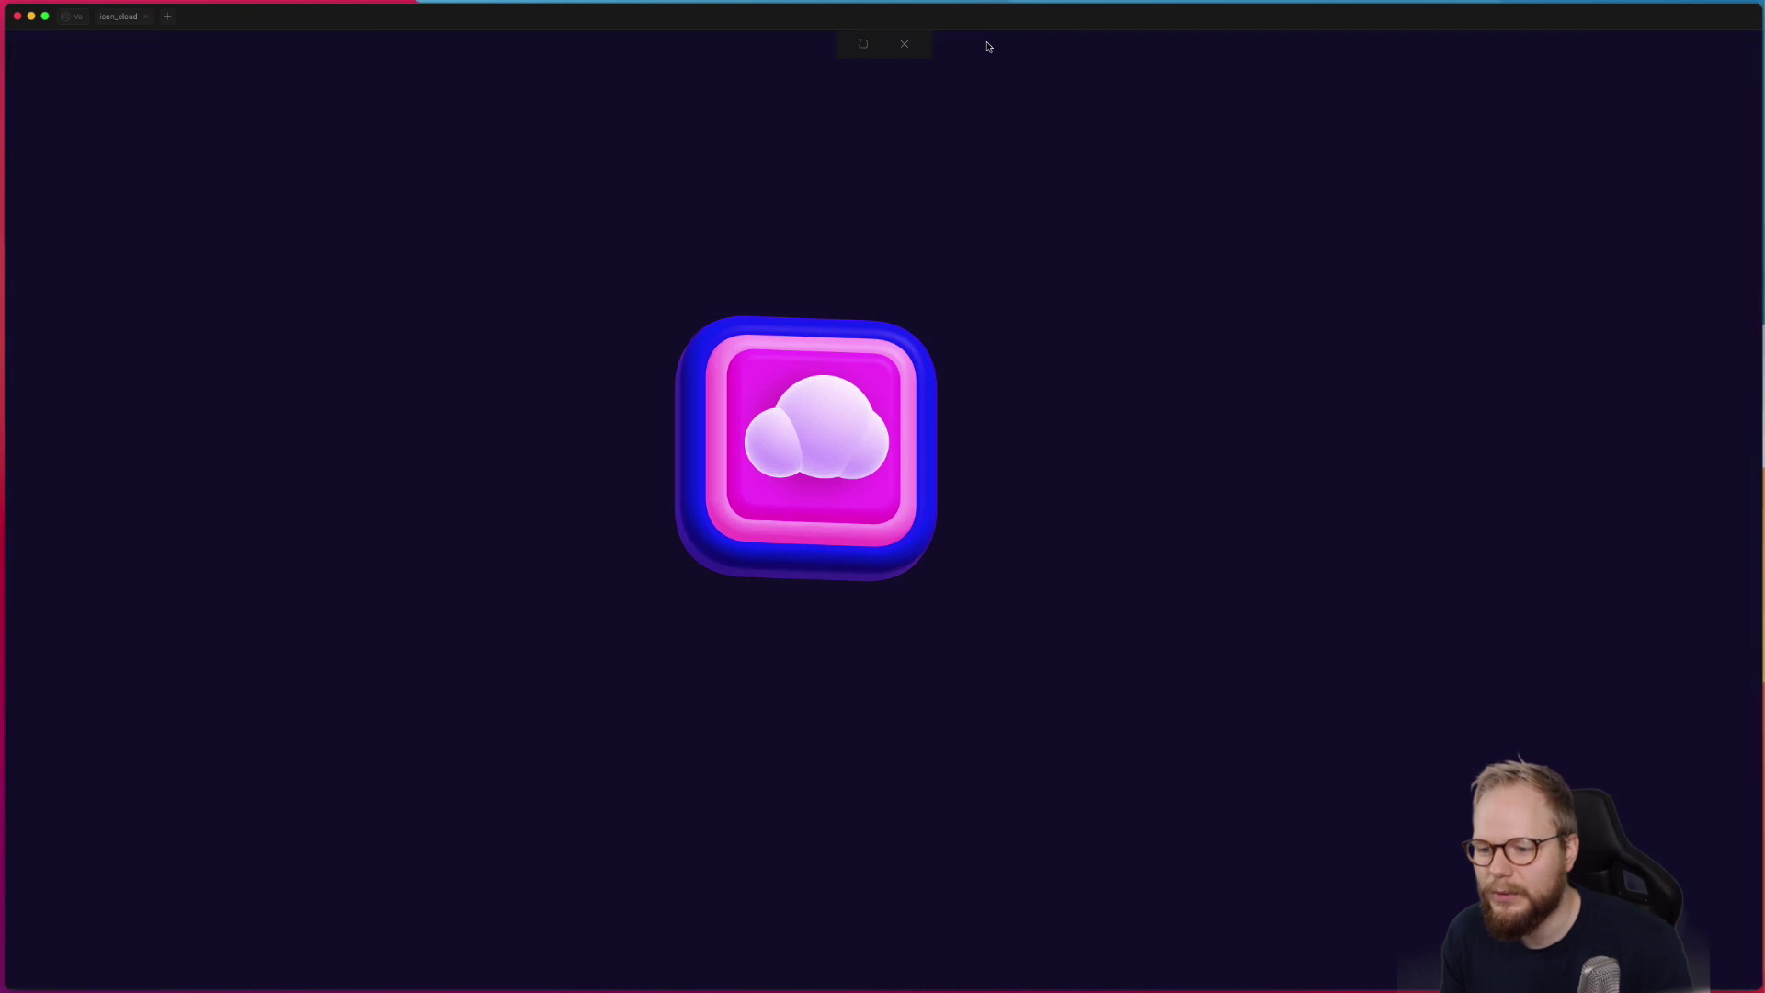
click(905, 44)
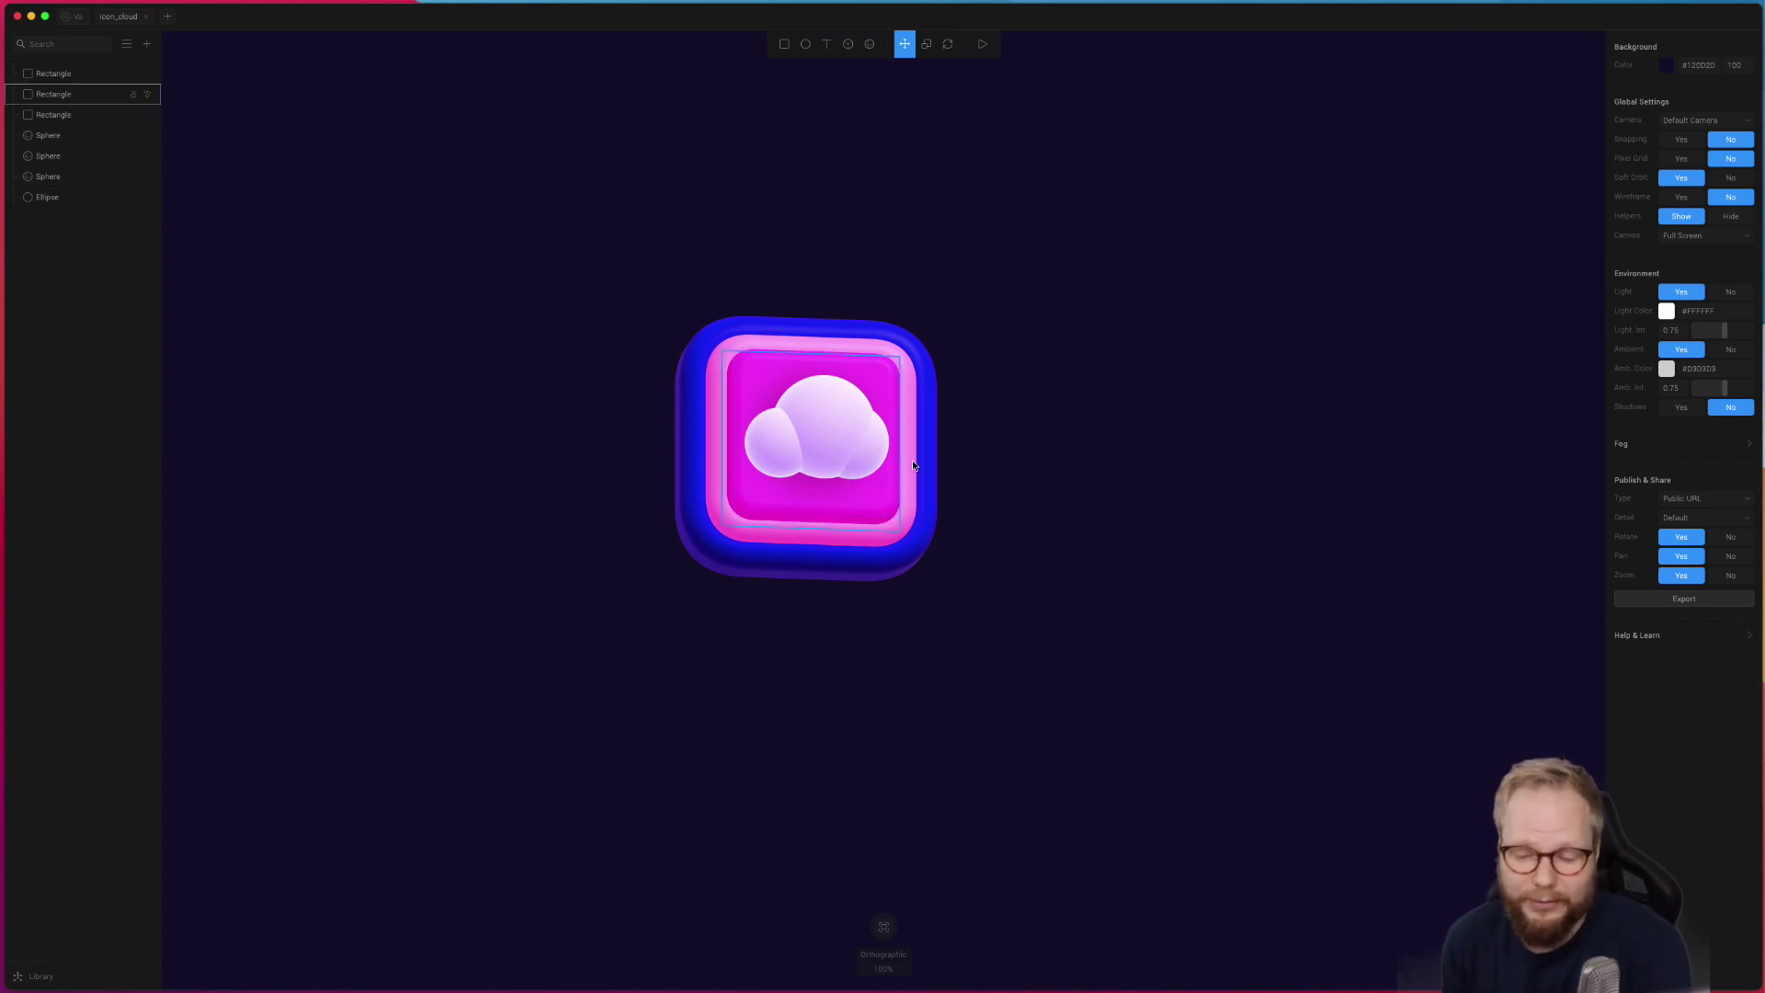
Step: Select one of the Sphere objects making up the cloud in the Icon Cloud scene
click(819, 446)
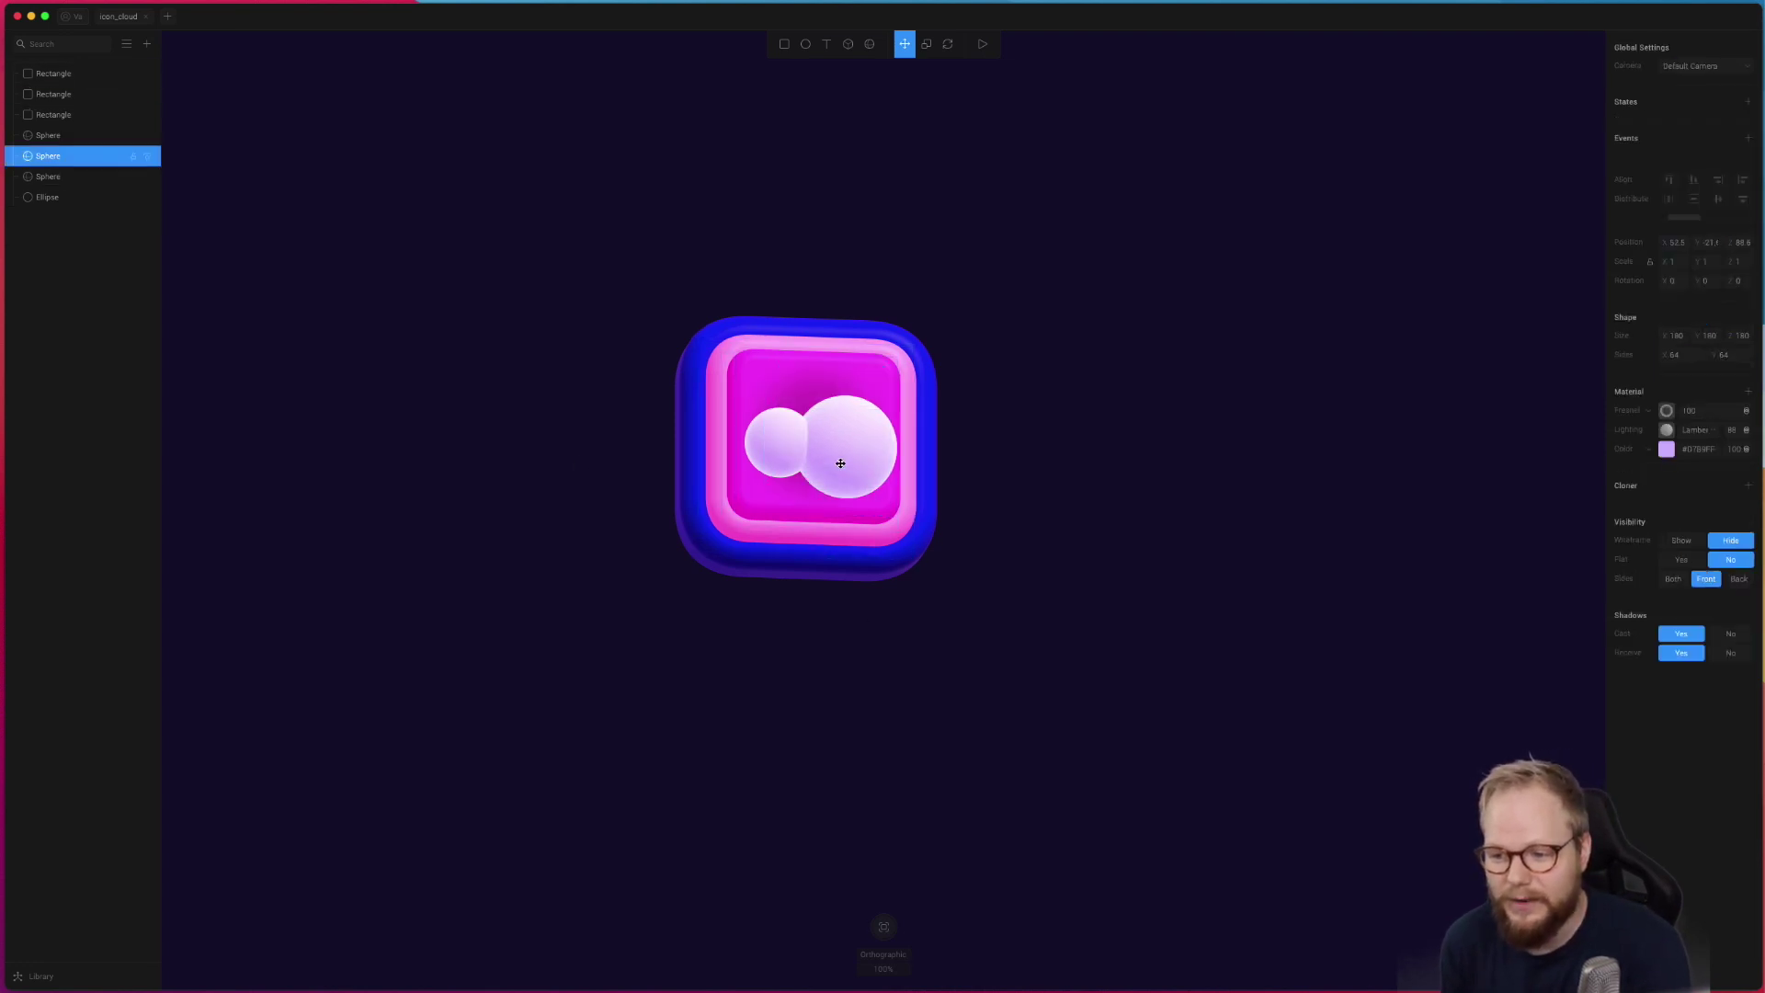